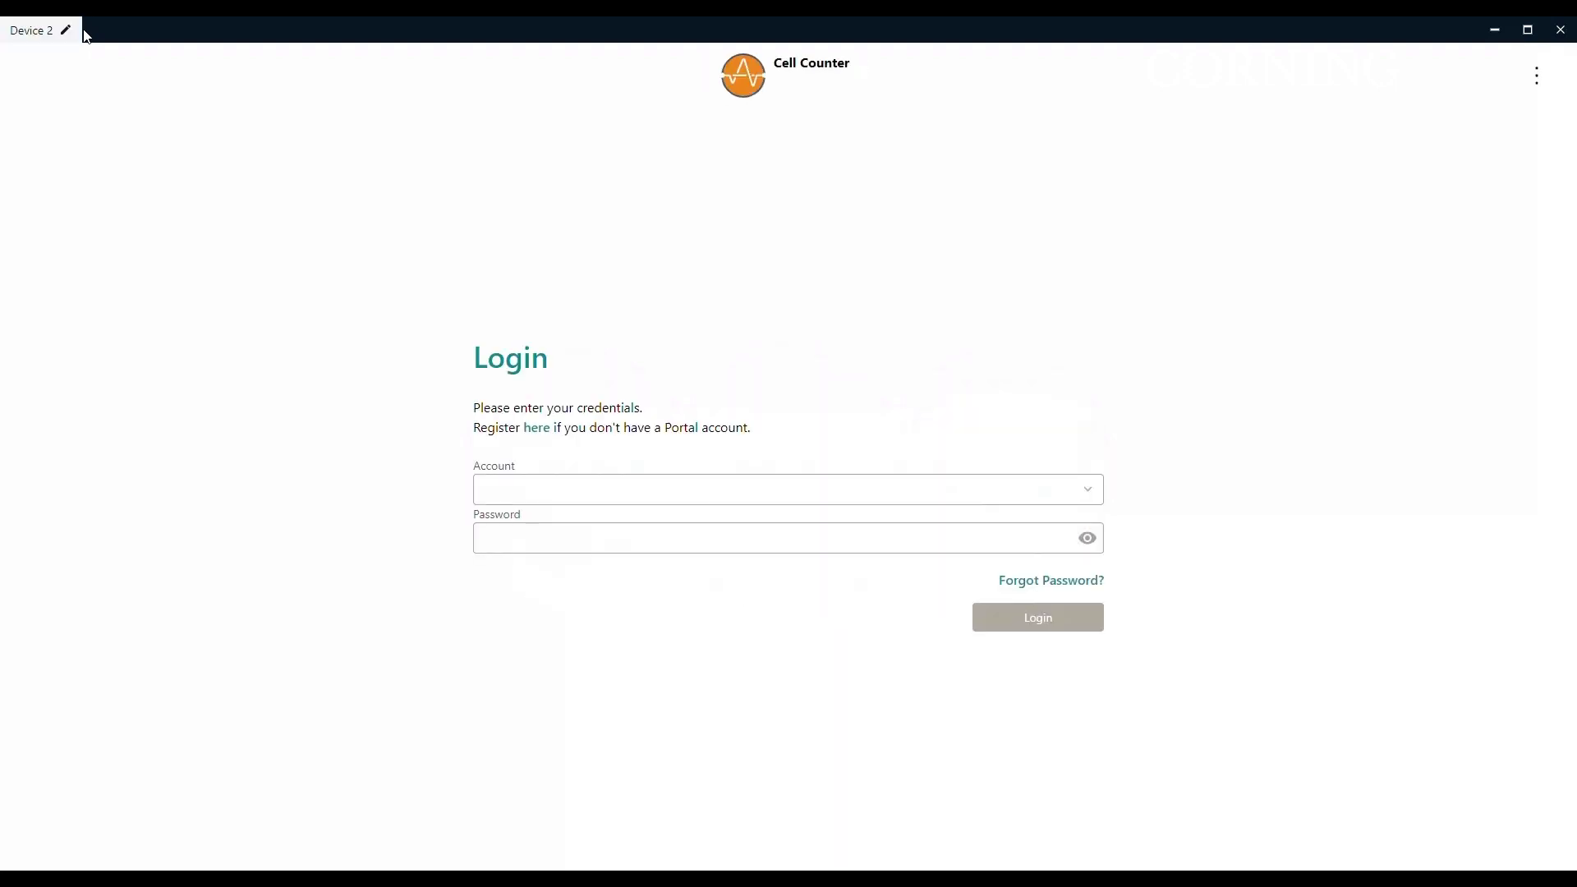
Log in by choosing the saved account e-mail and entering the account password
click(550, 497)
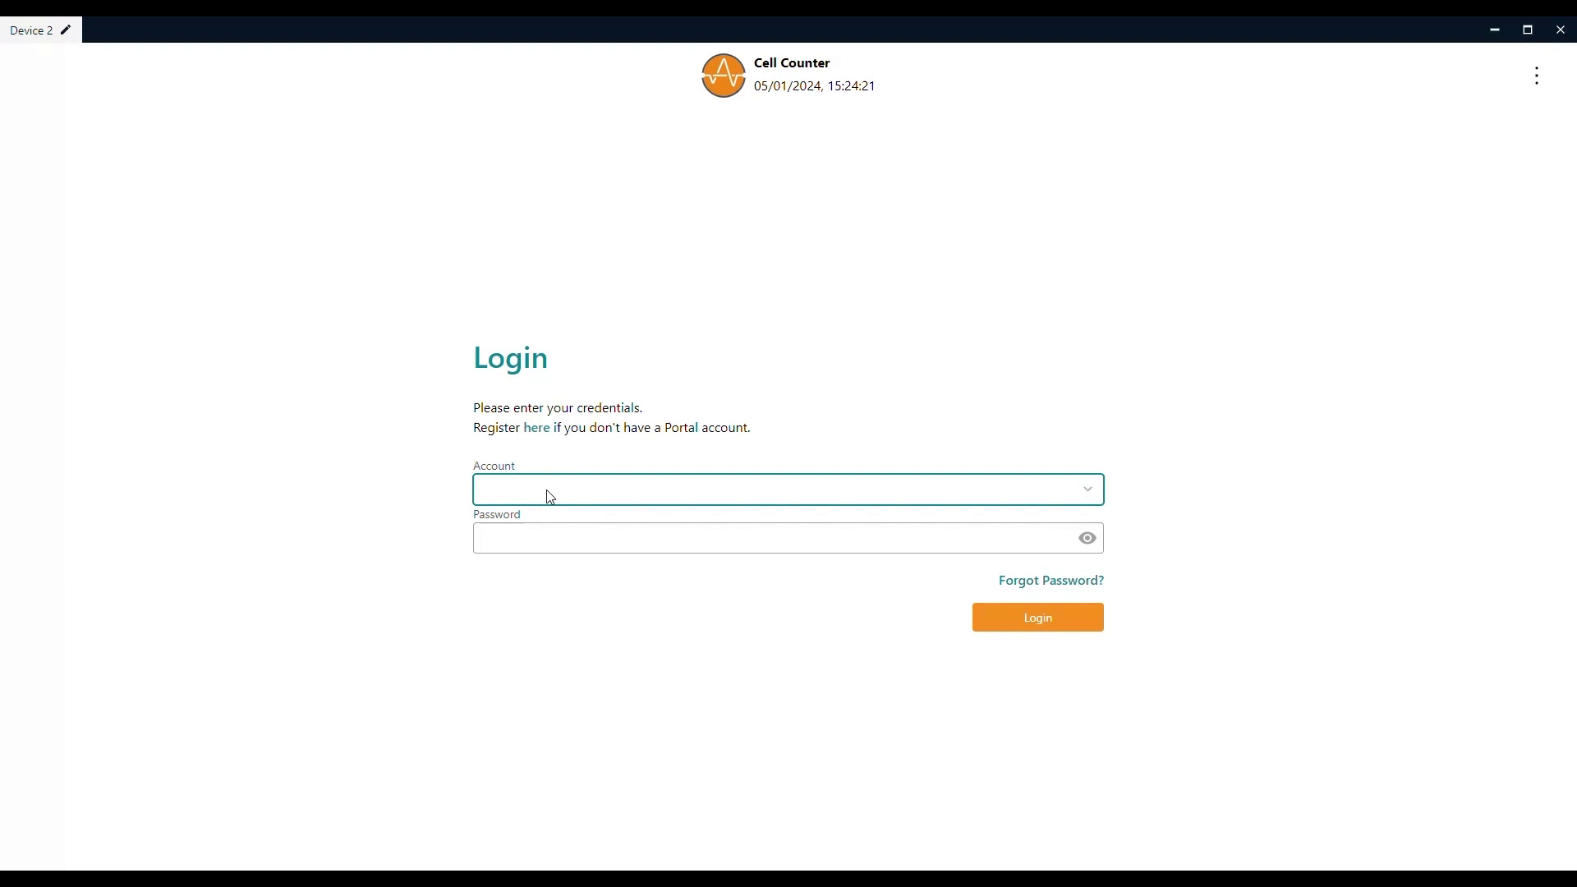
click(561, 539)
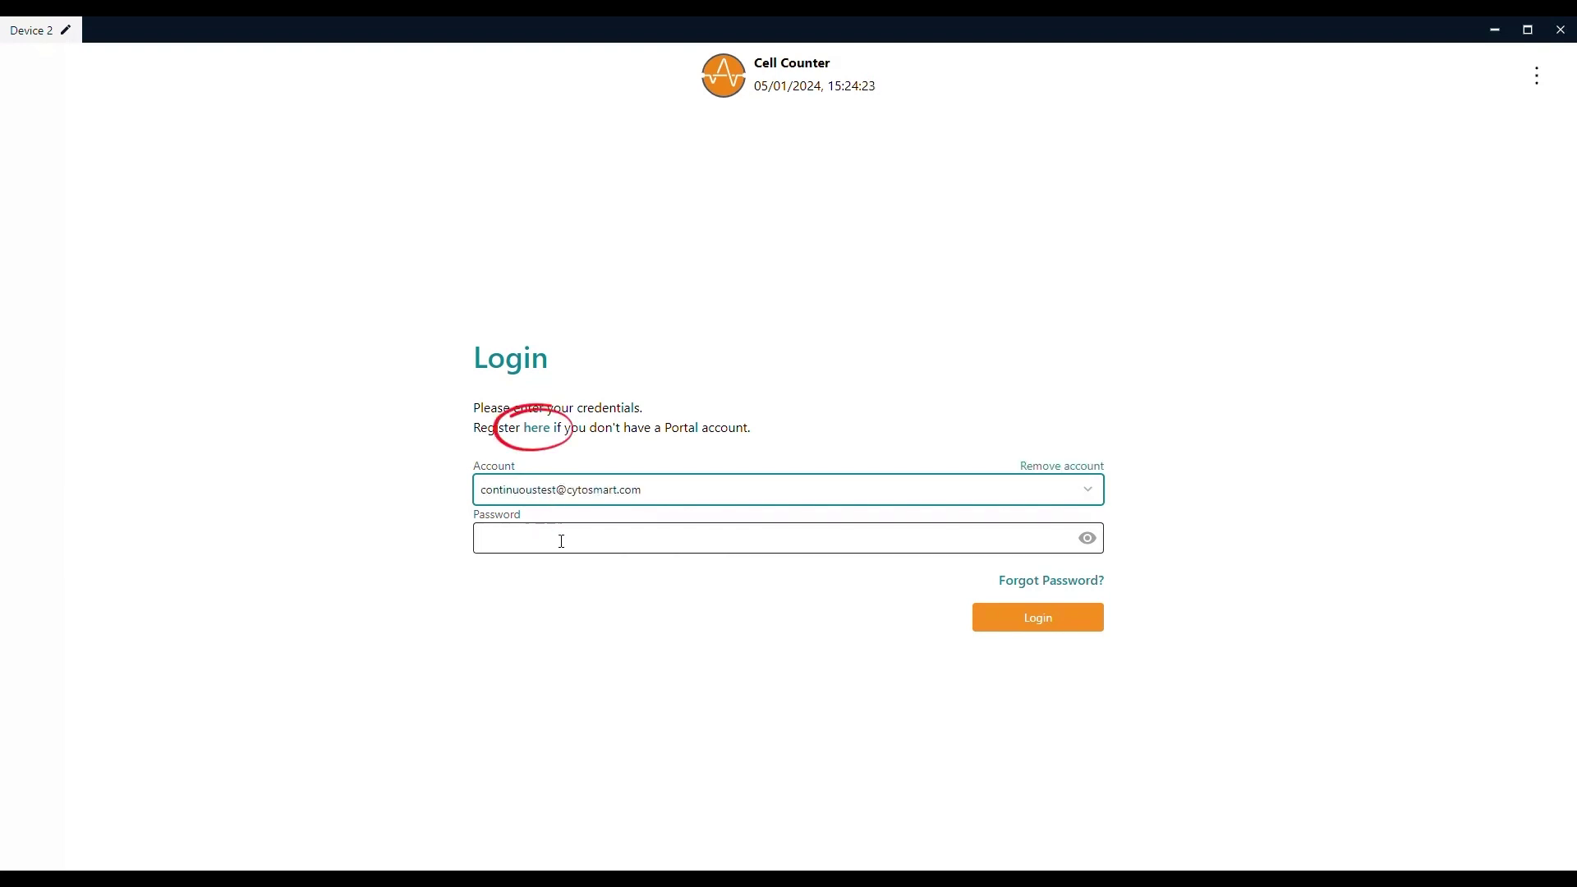
click(555, 558)
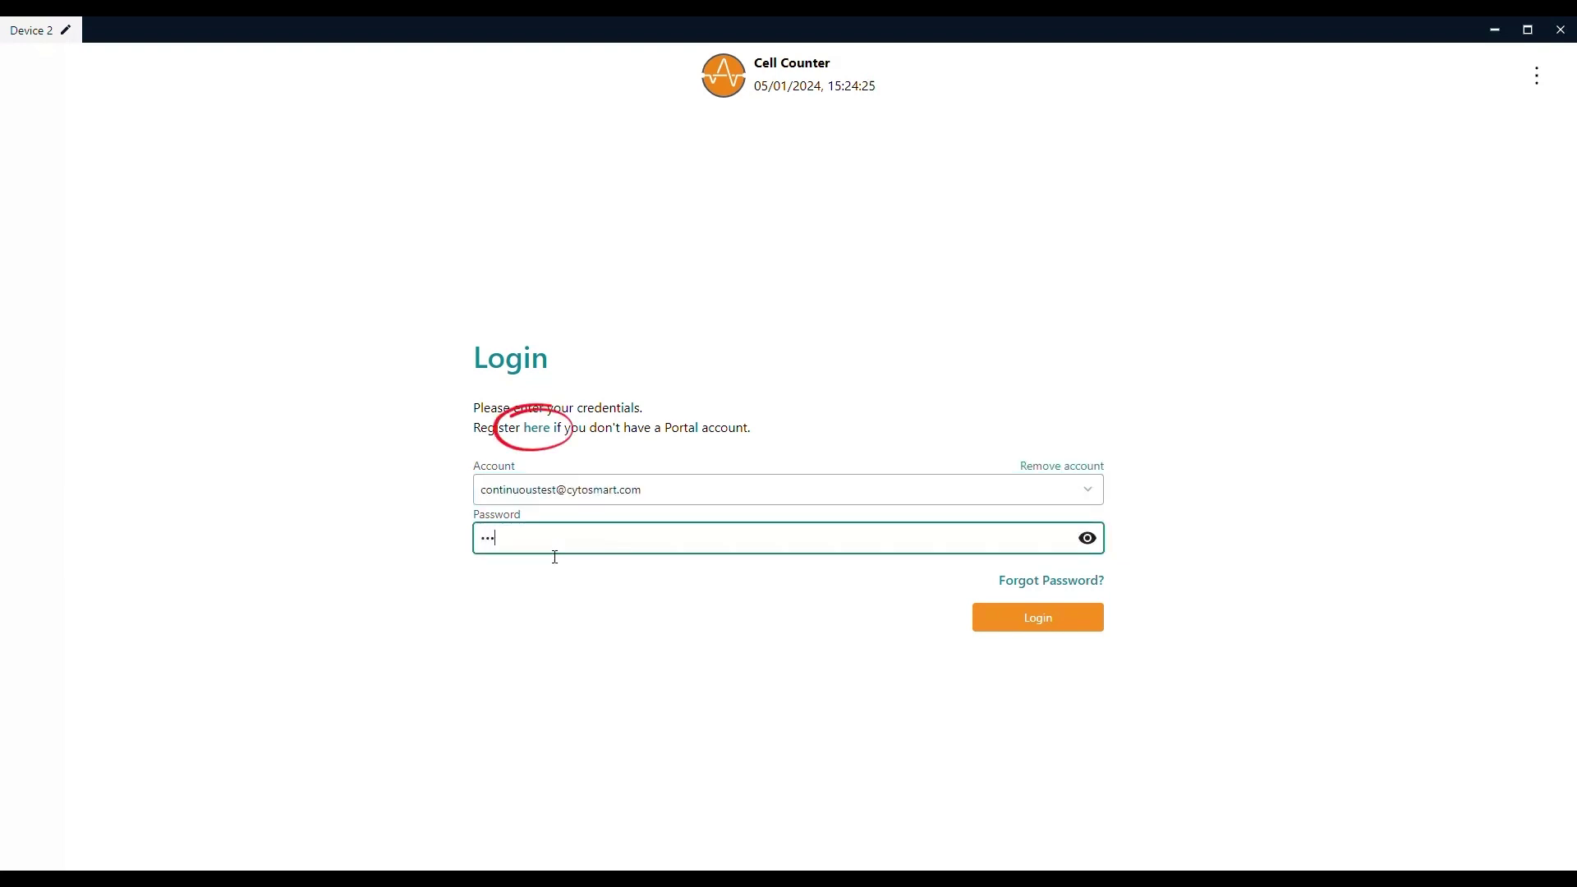
key(Return)
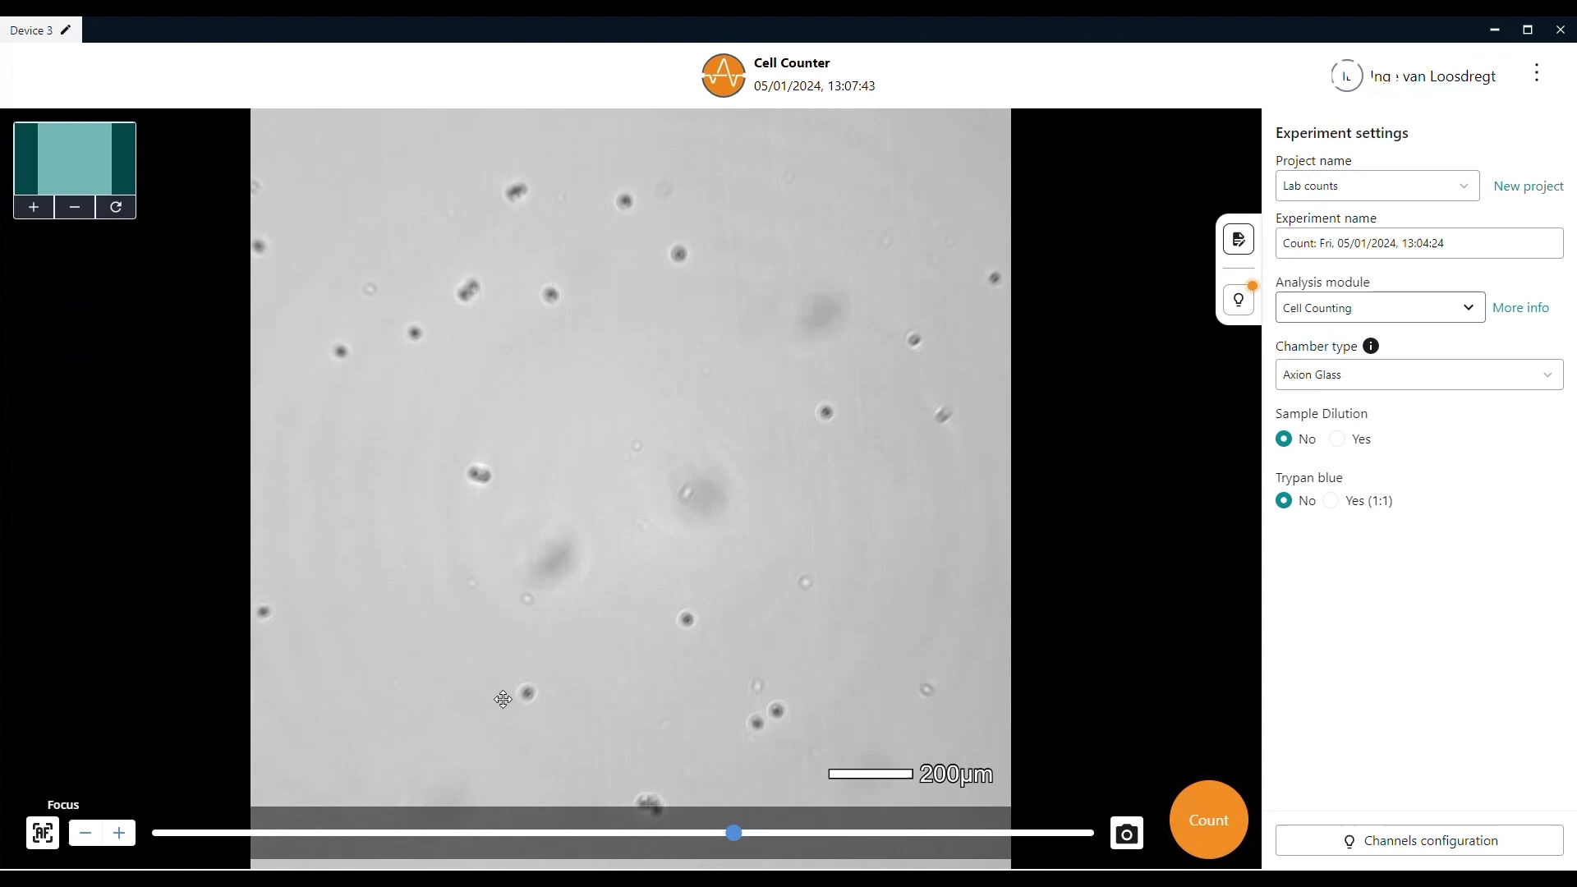
Create a new project named "cell counts" with the green project color
click(1501, 187)
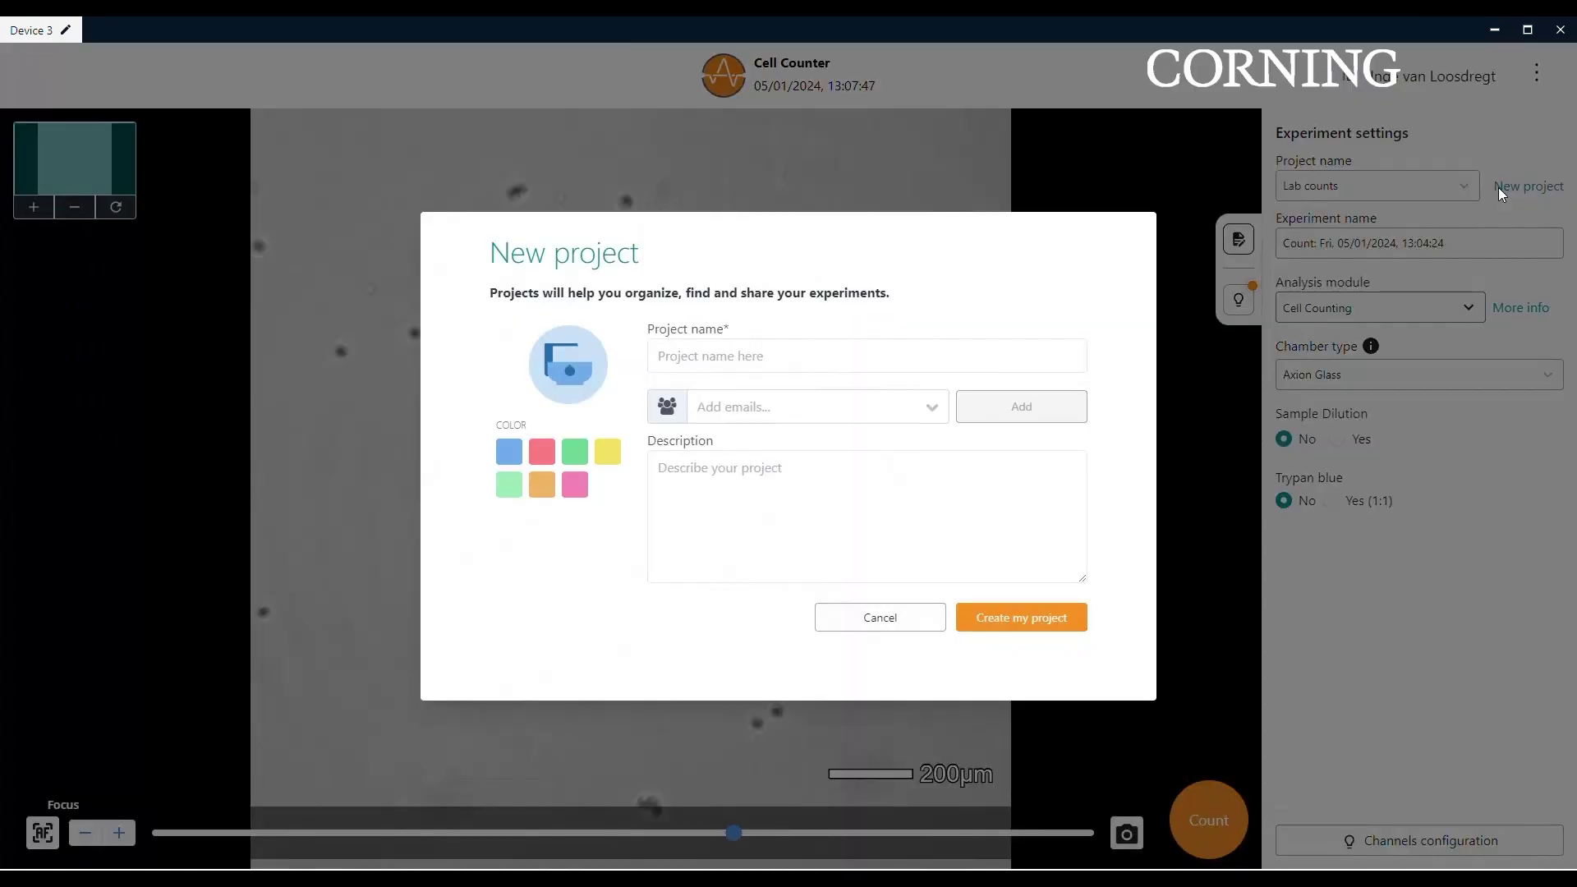
click(1025, 357)
text(ce)
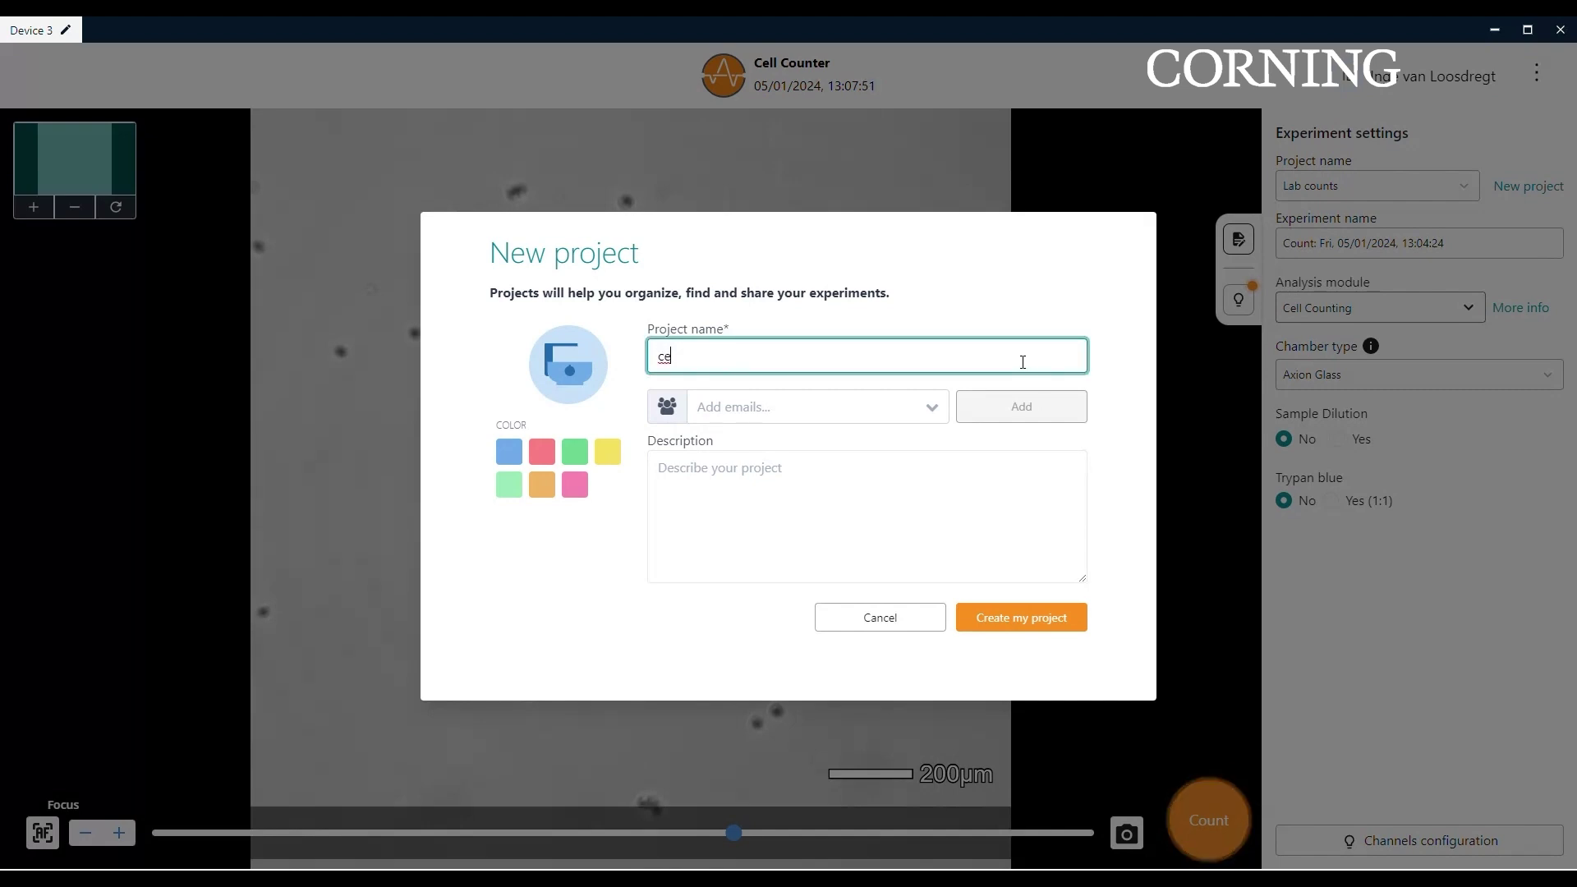
text(ll c)
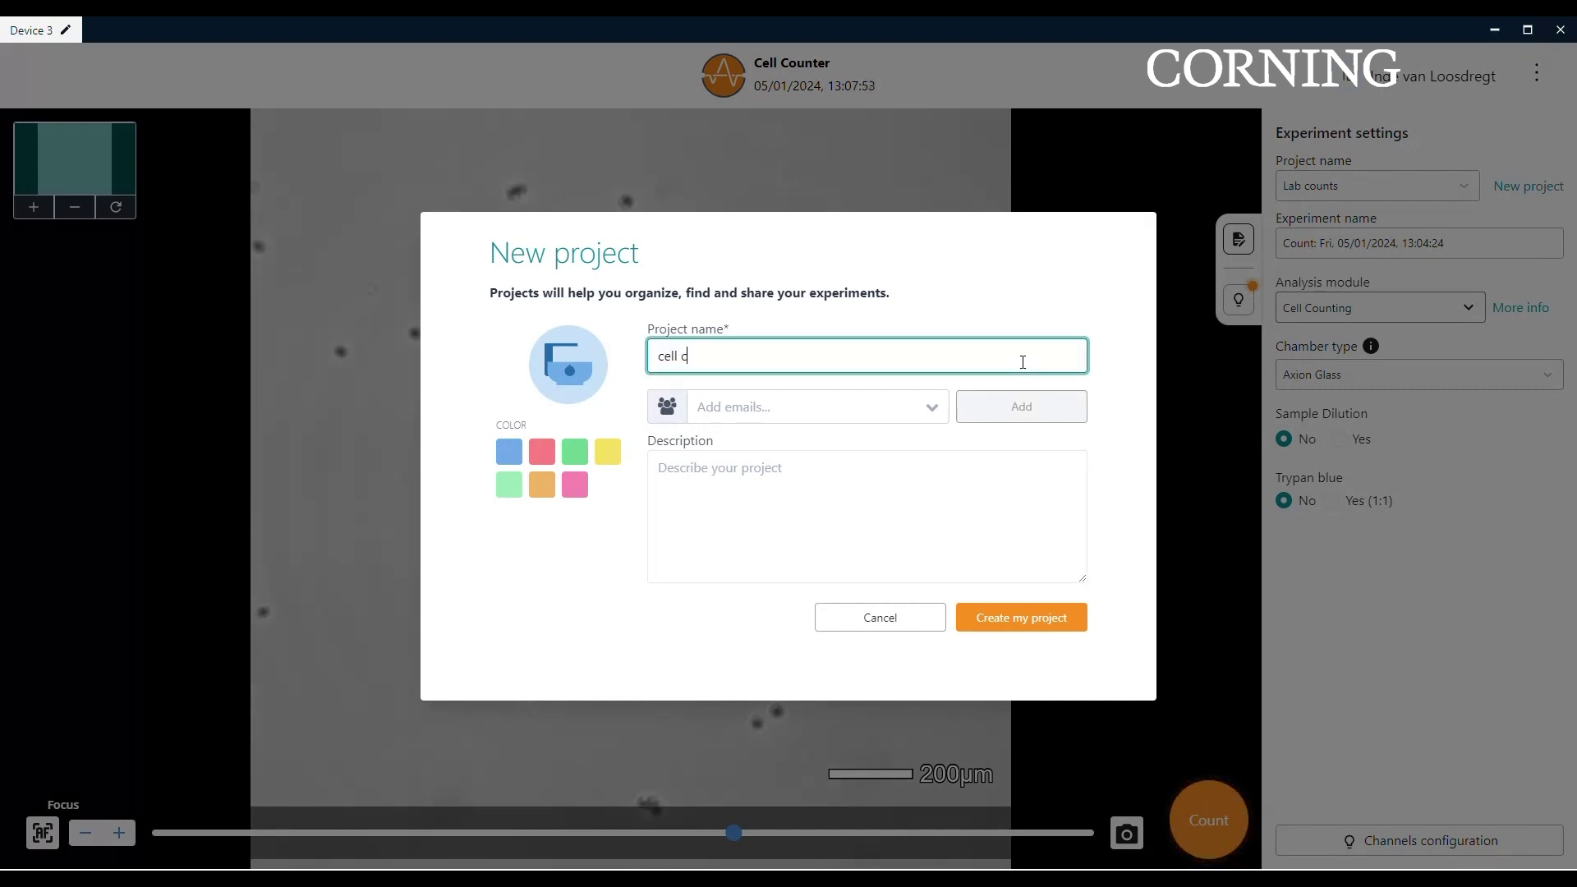
text(ounts)
click(576, 457)
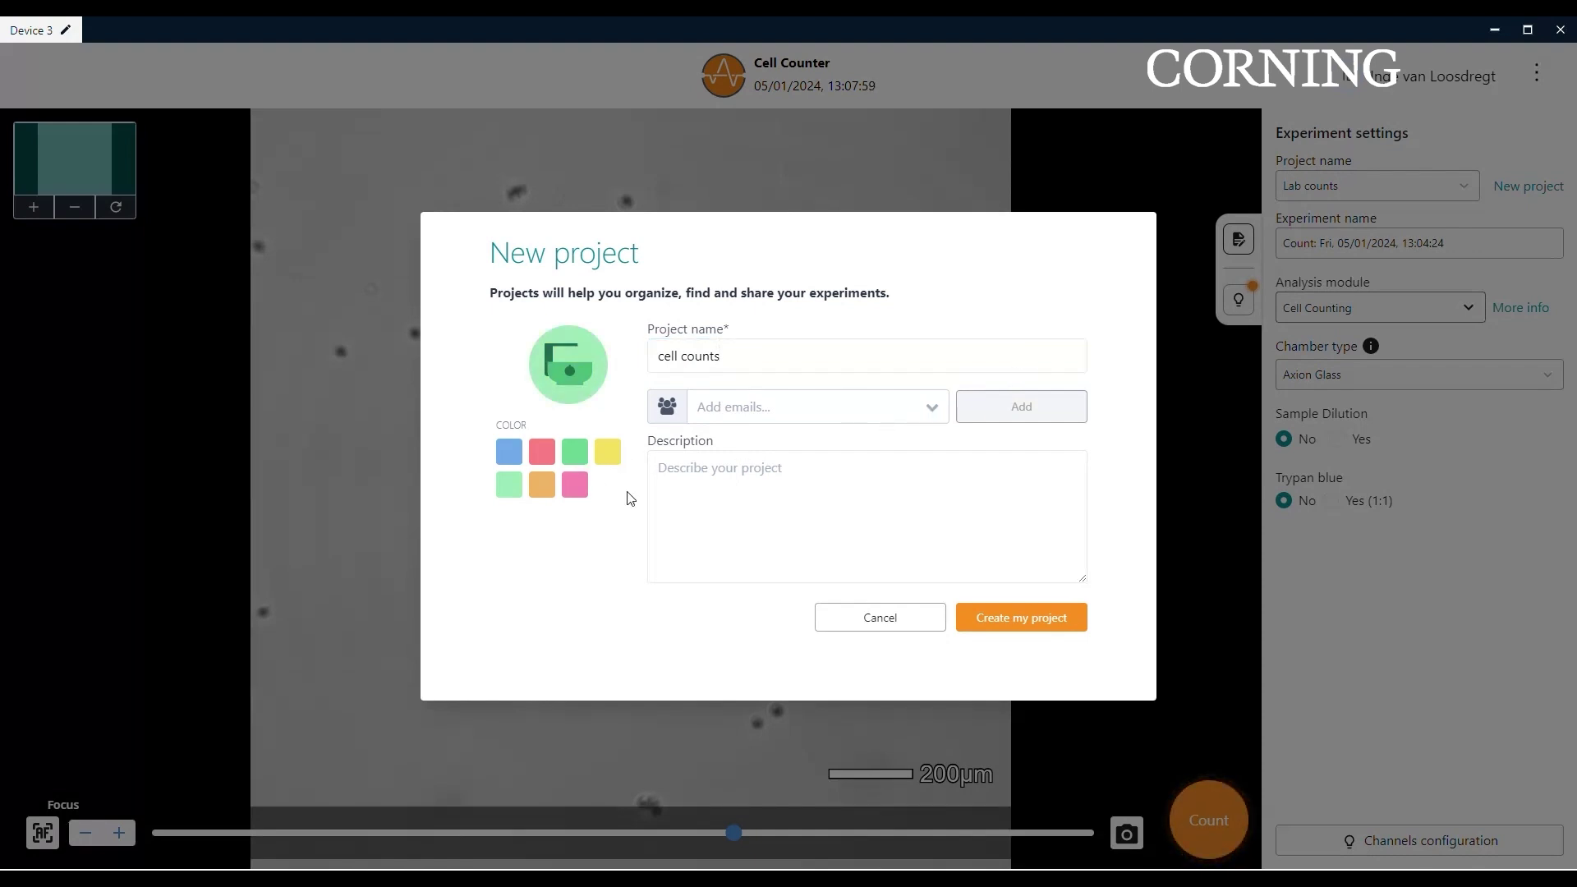
click(1005, 624)
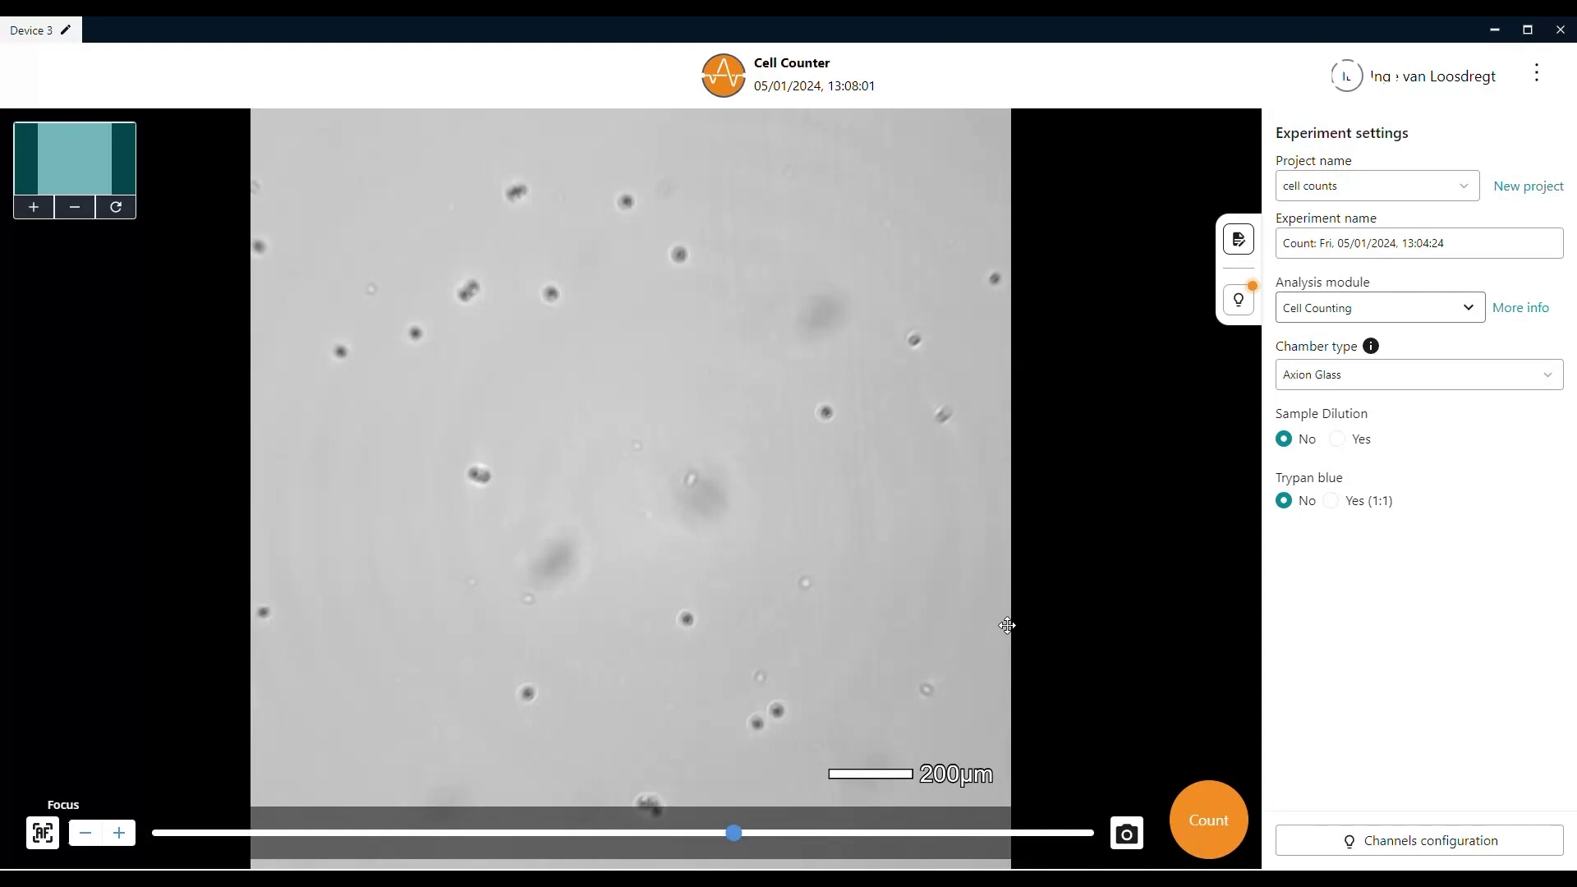
Replace the default experiment name with "Hela"
click(1427, 251)
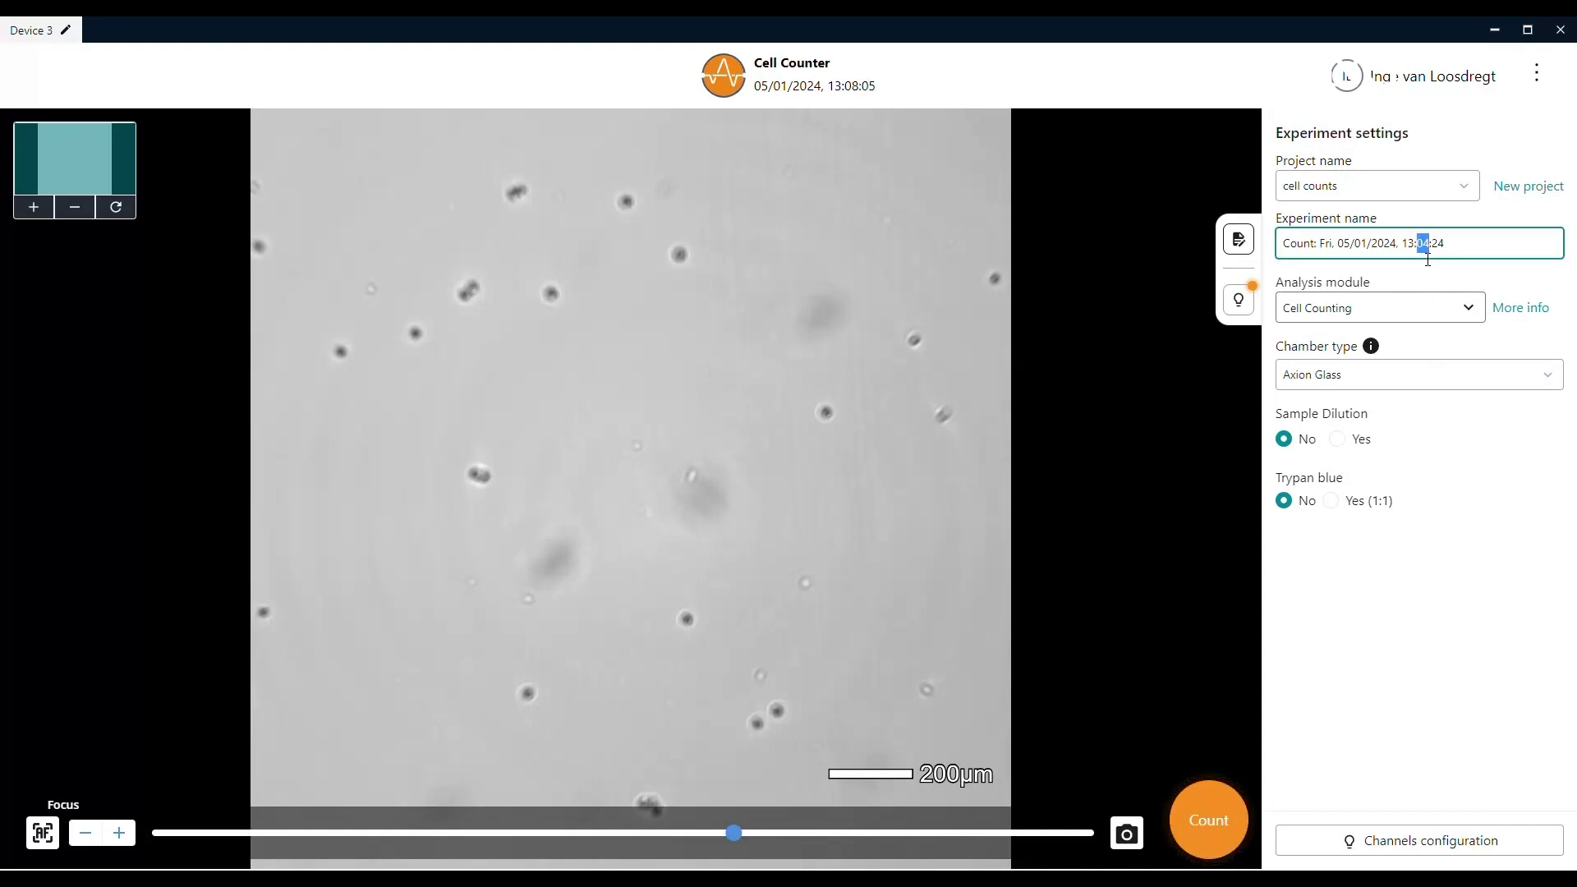
triple_click(1427, 259)
text(H)
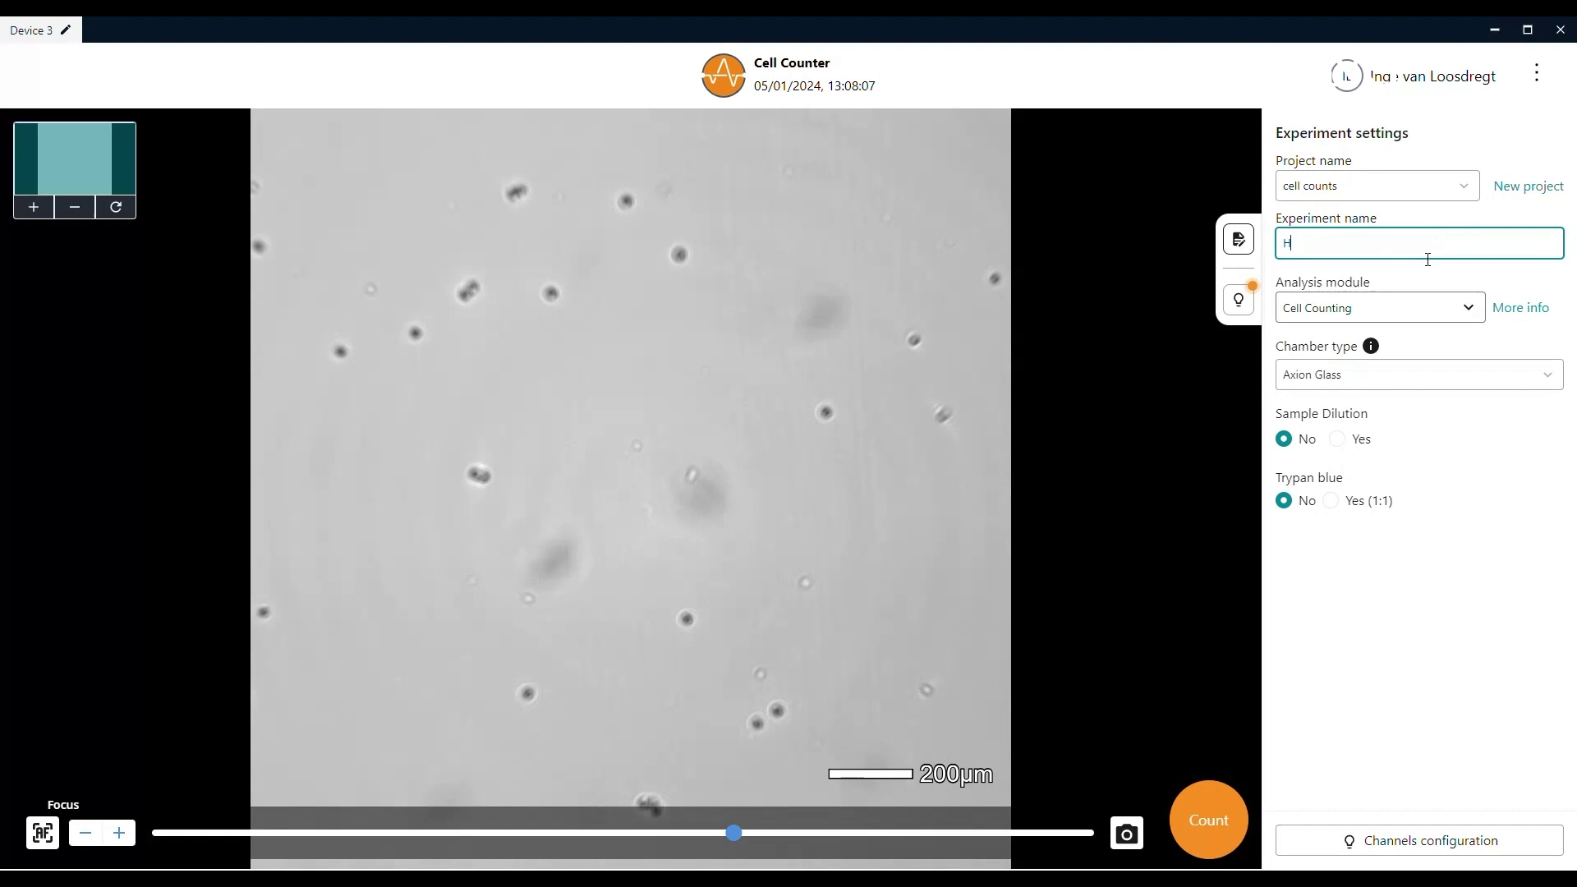
text(ela)
Check the analysis module and chamber type choices, keeping Cell Counting and Axion Glass
click(1478, 315)
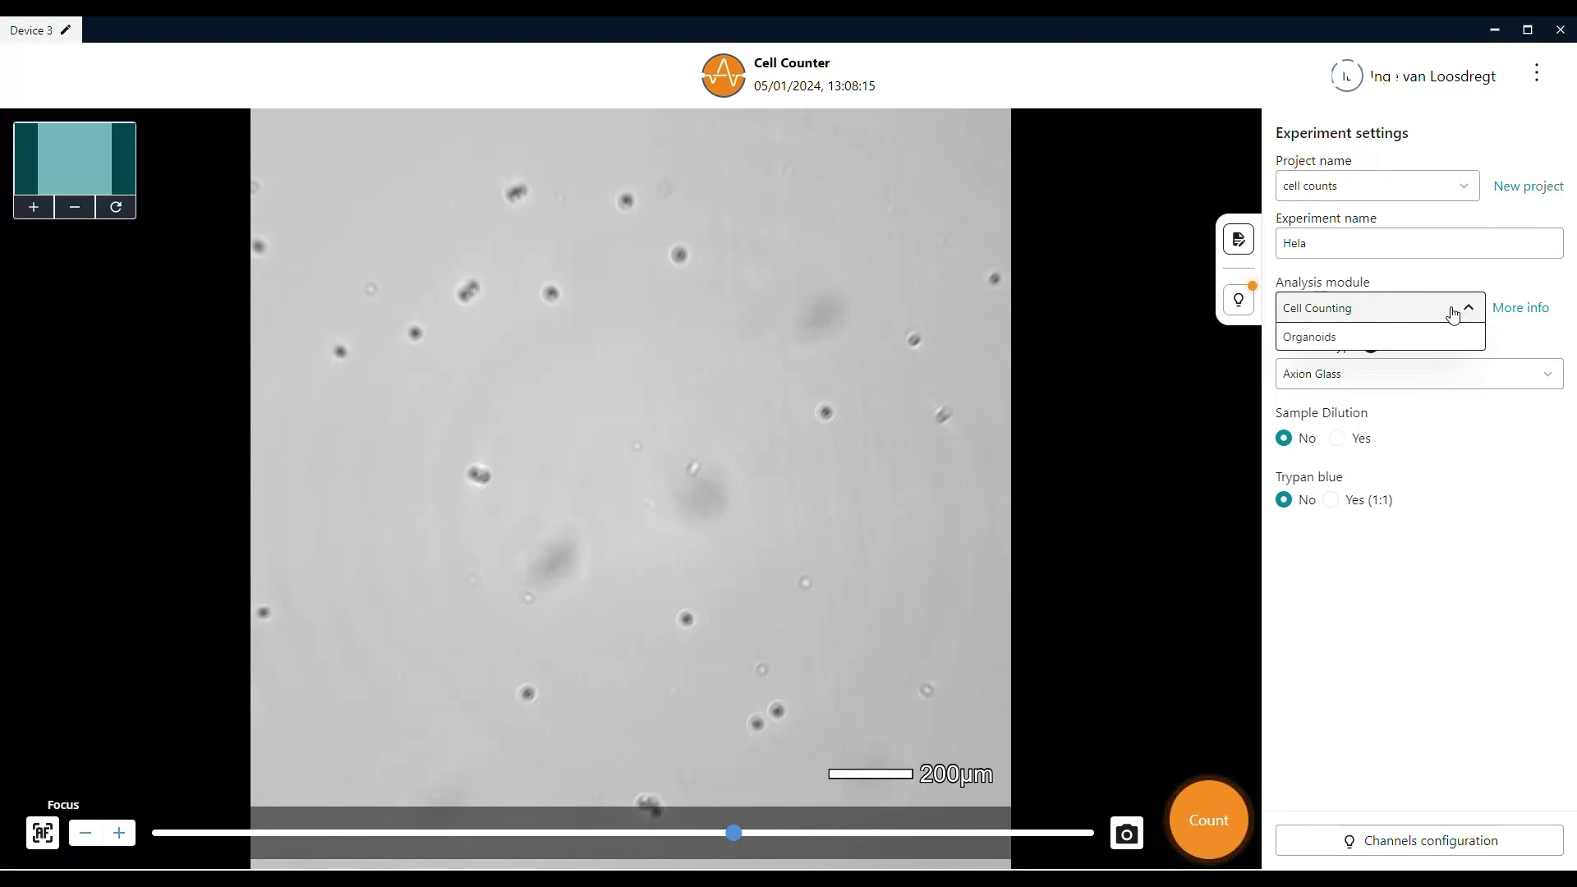
click(1391, 320)
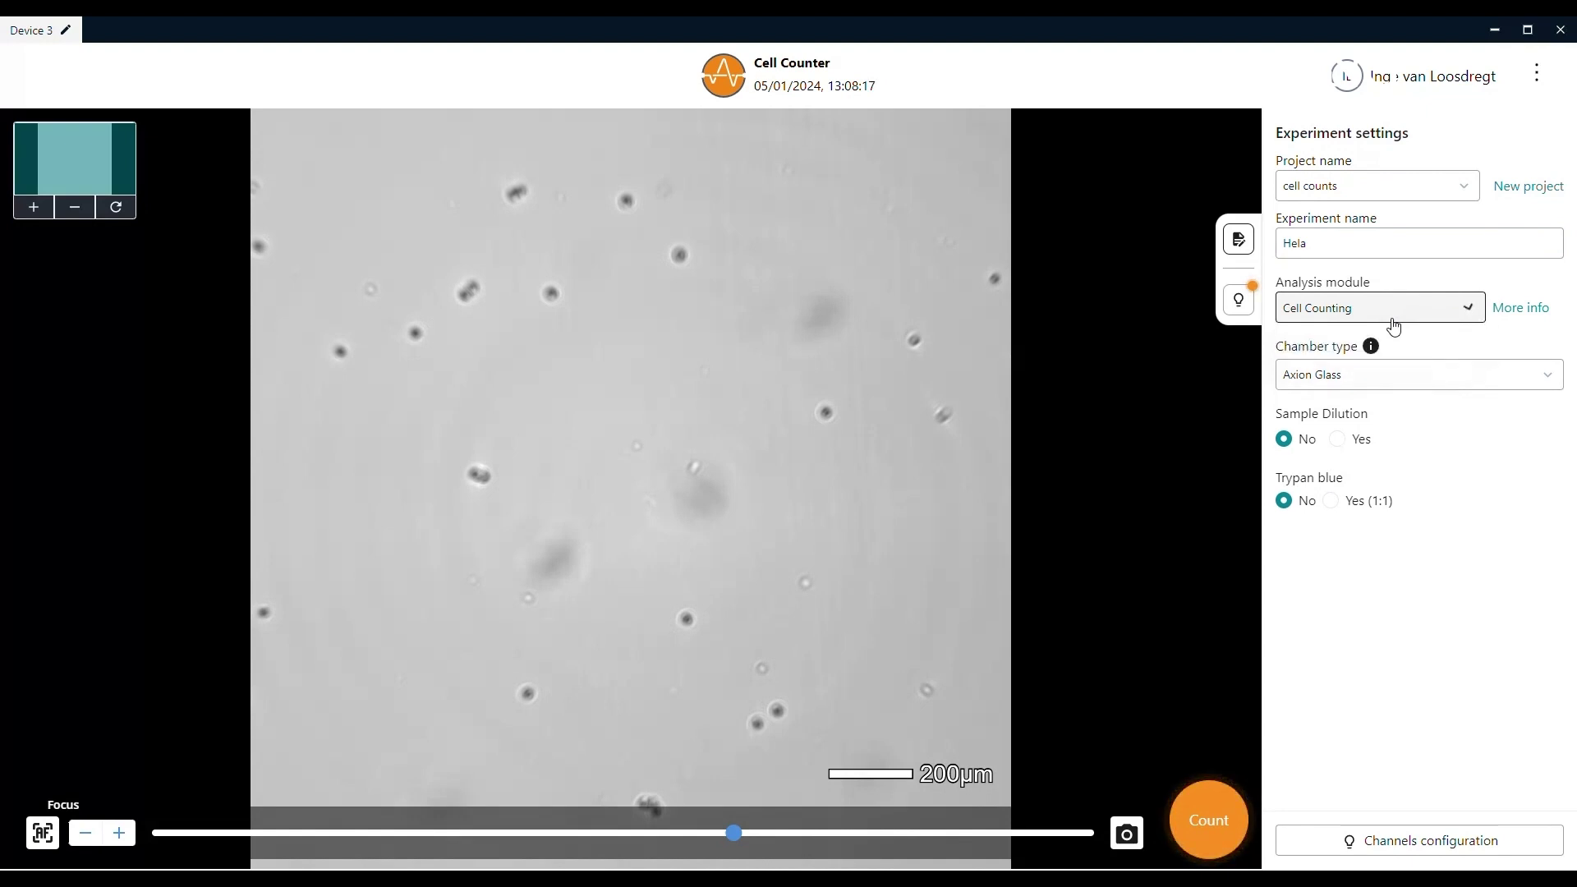
click(1425, 380)
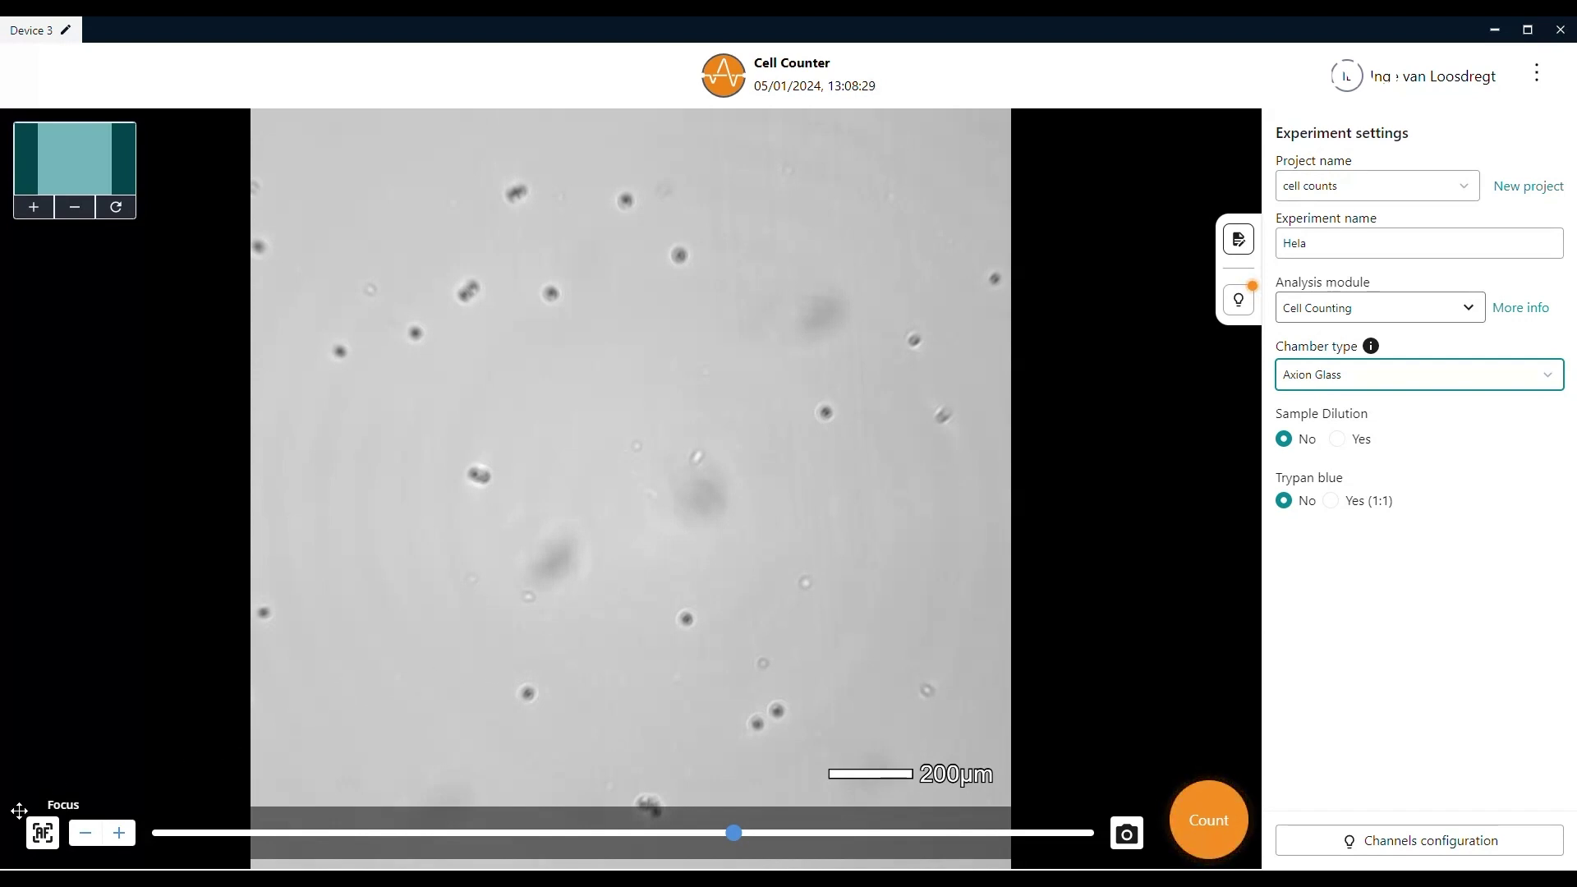
Autofocus the live sample image and capture four cell counts in the experiment
click(44, 834)
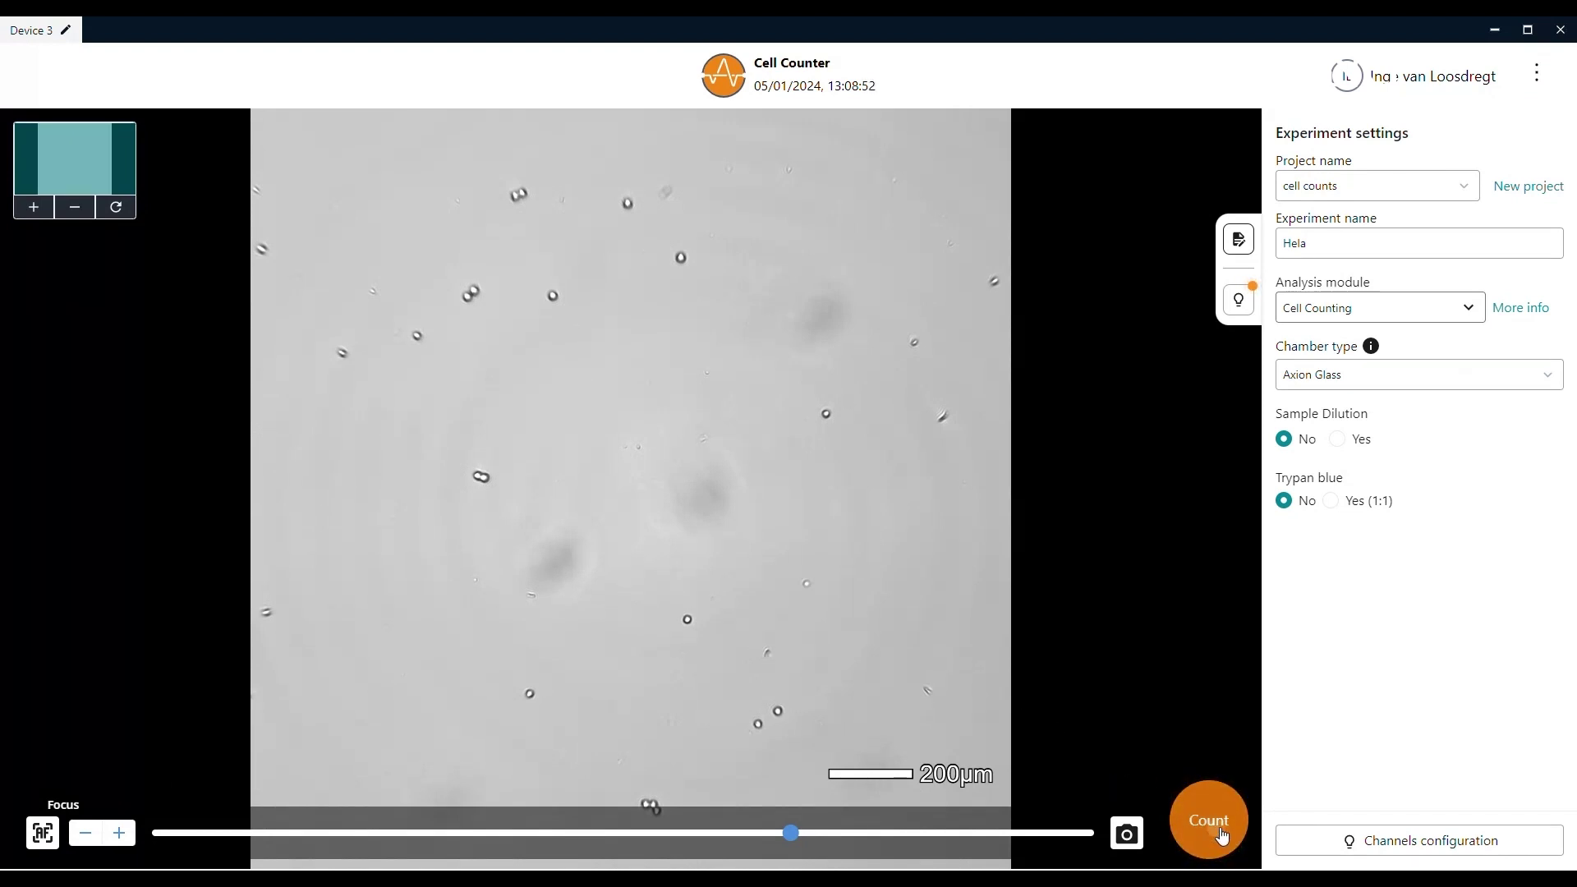
click(1208, 821)
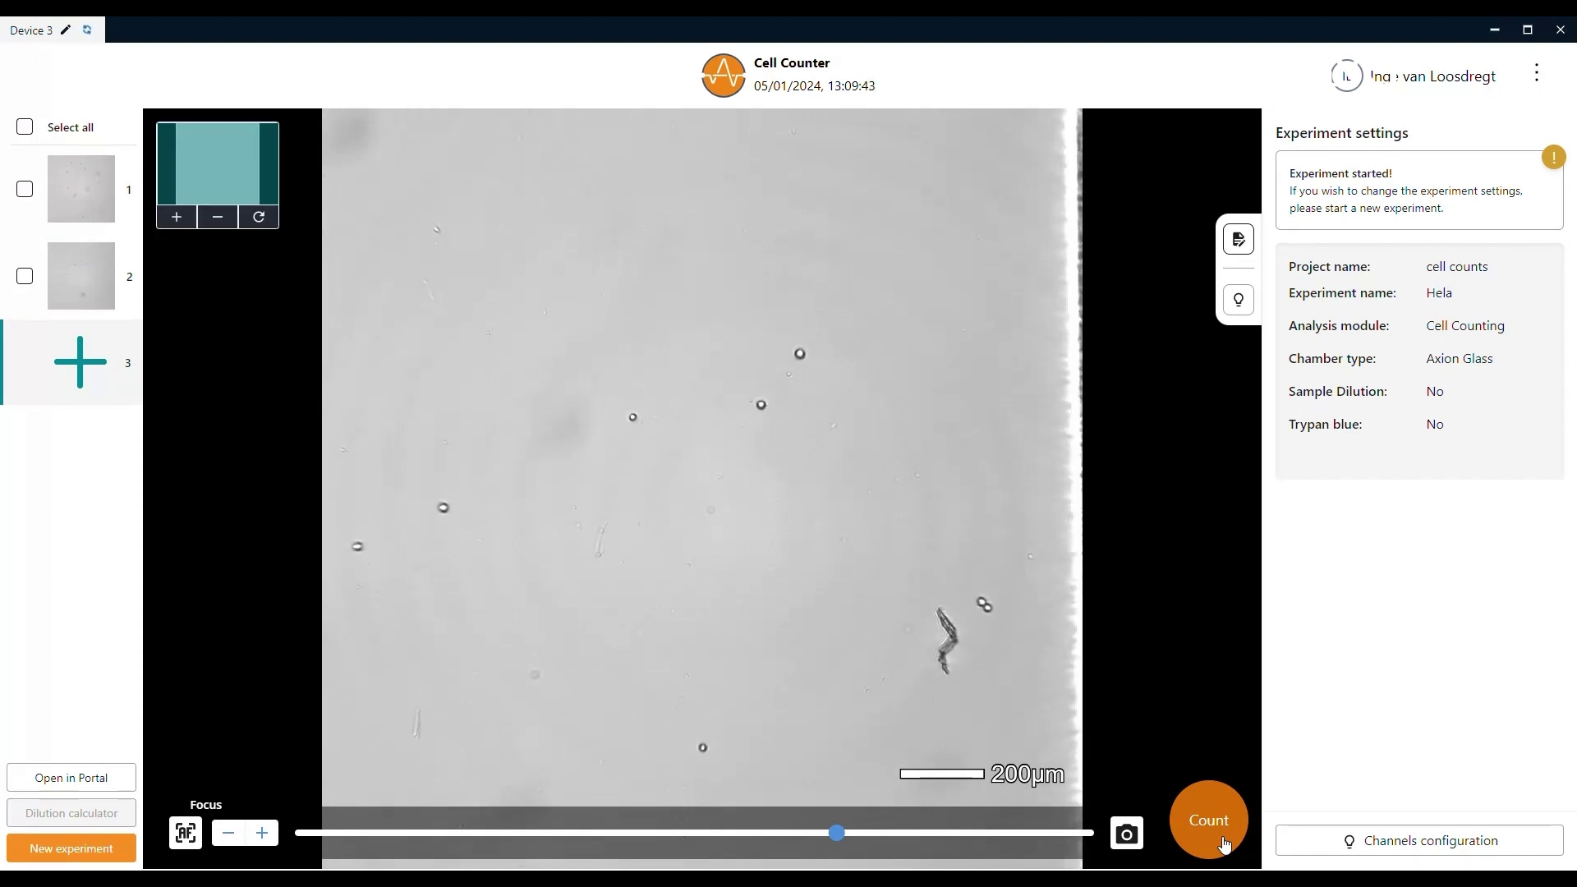
click(1223, 845)
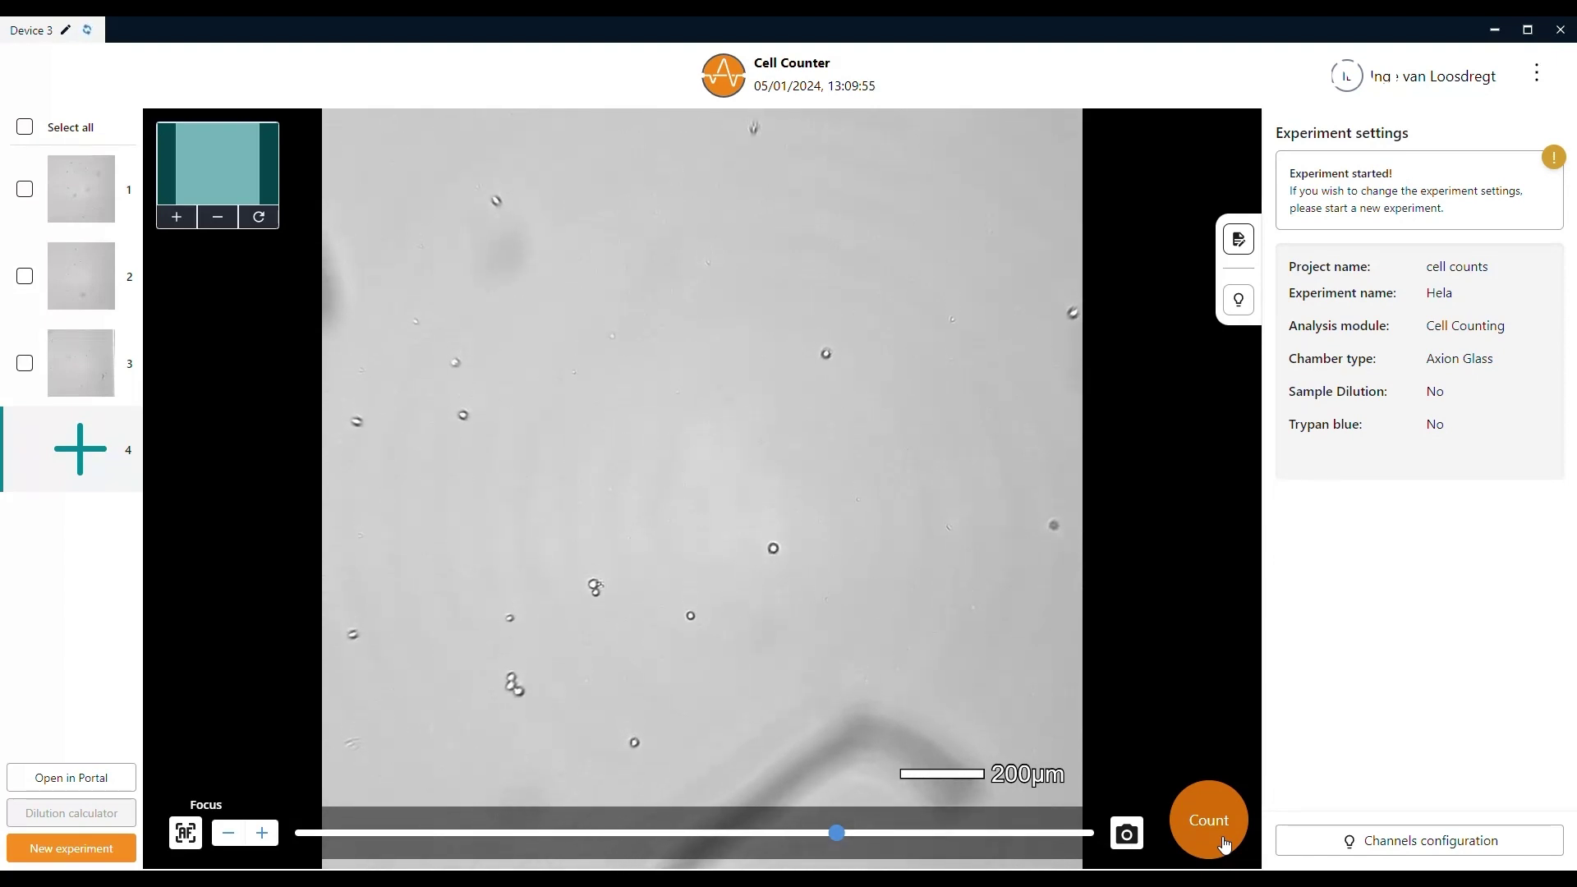
click(1224, 844)
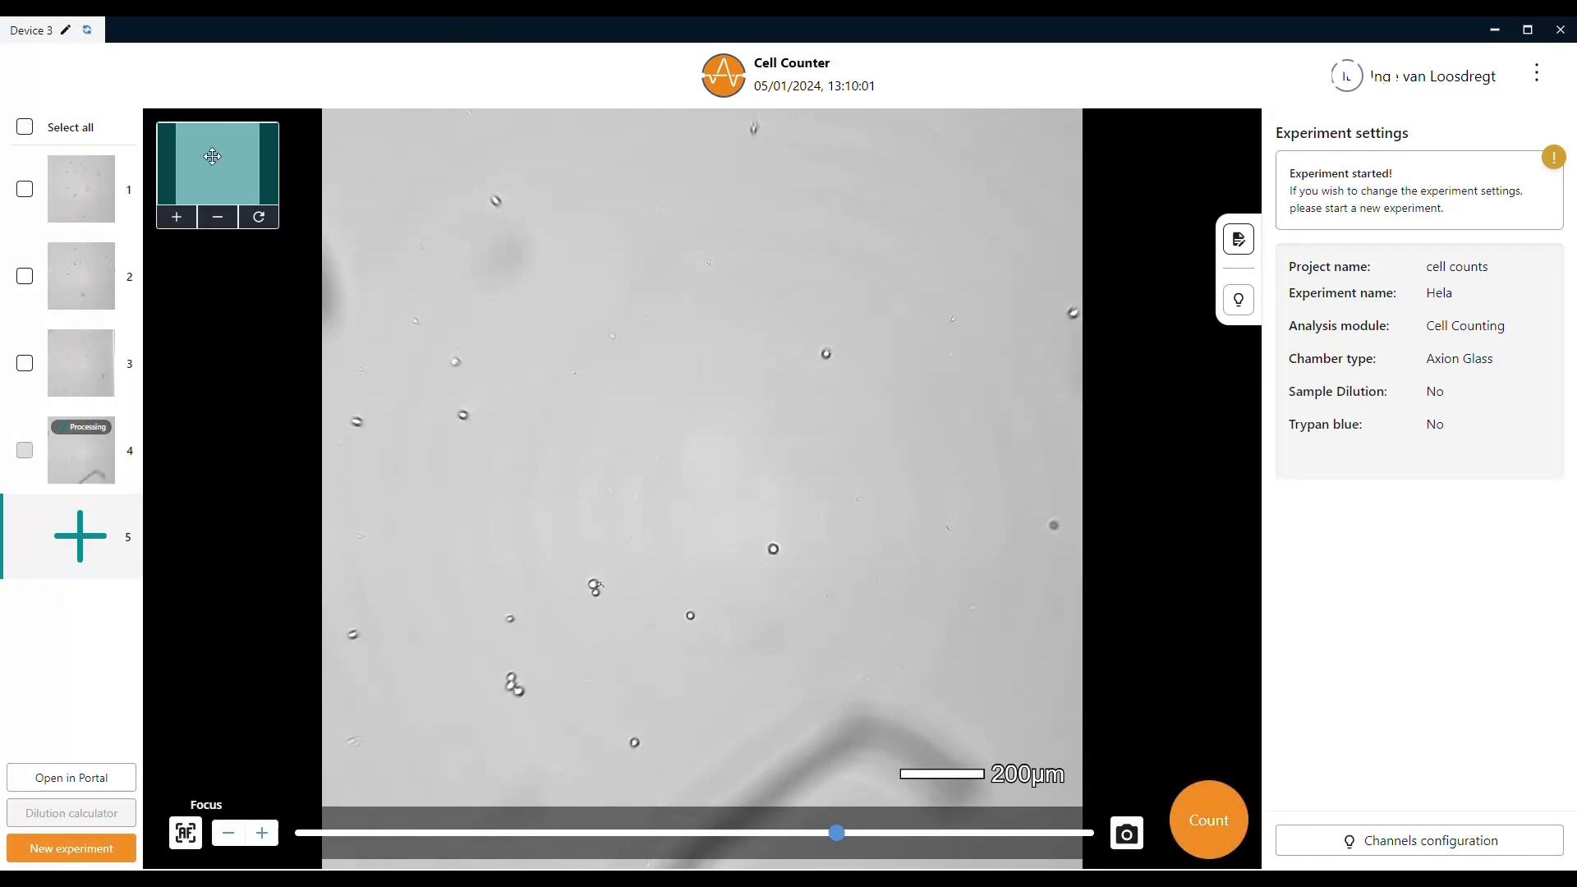
Raise the lower size gating limit to 6 µm while viewing count 1, and to 7 µm while viewing count 2
click(110, 203)
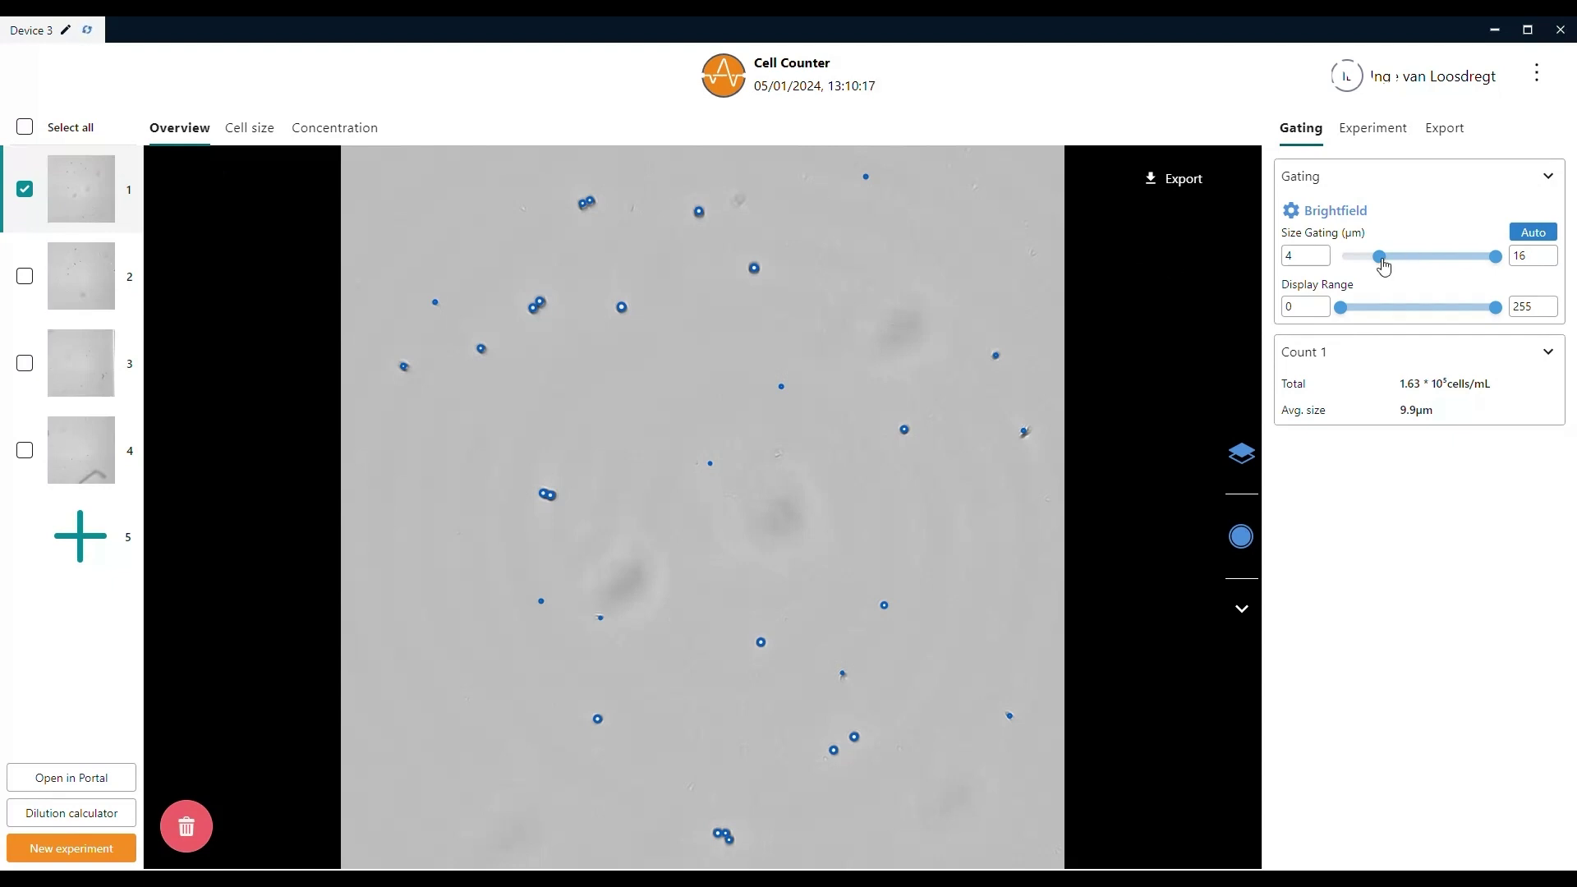
mouse_move(1381, 258)
mouse_down()
mouse_move(1482, 280)
mouse_move(1353, 272)
mouse_move(1402, 273)
mouse_up()
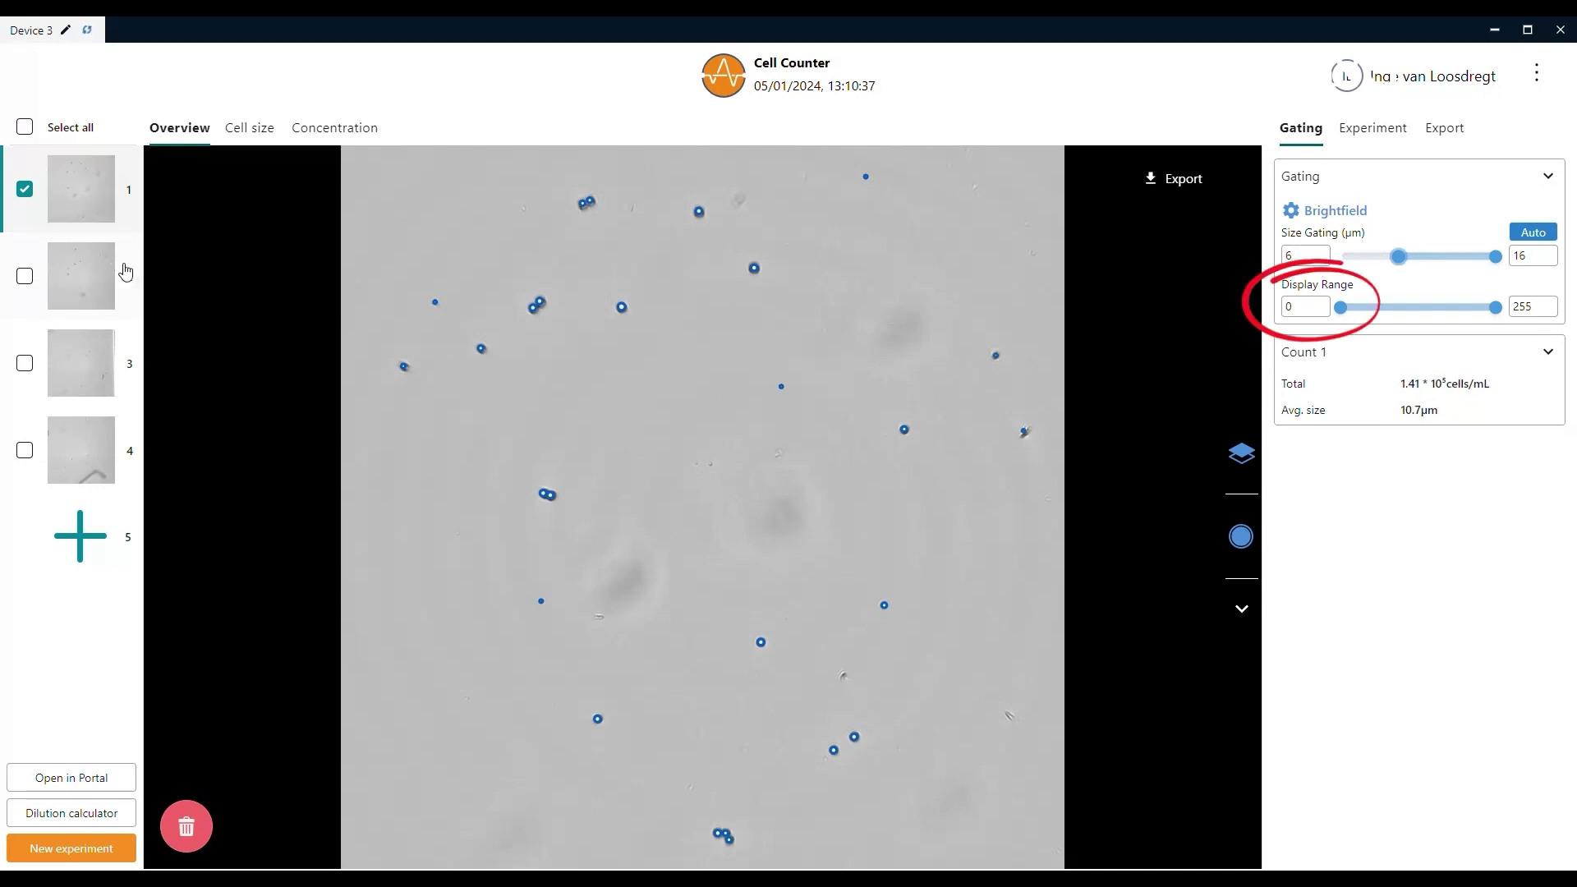
click(102, 278)
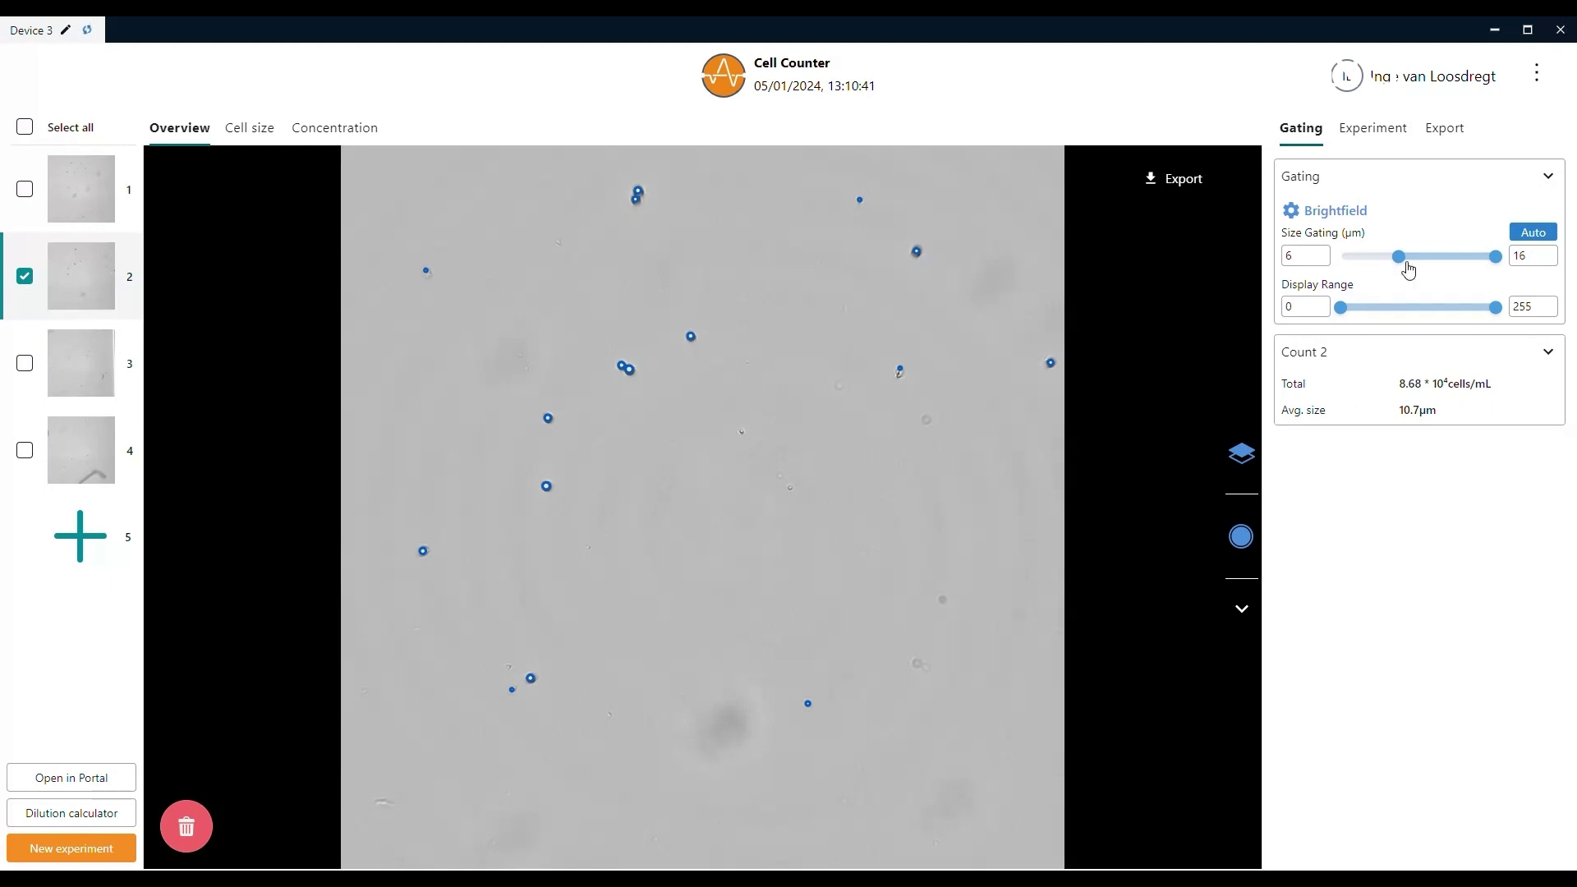
click(1409, 267)
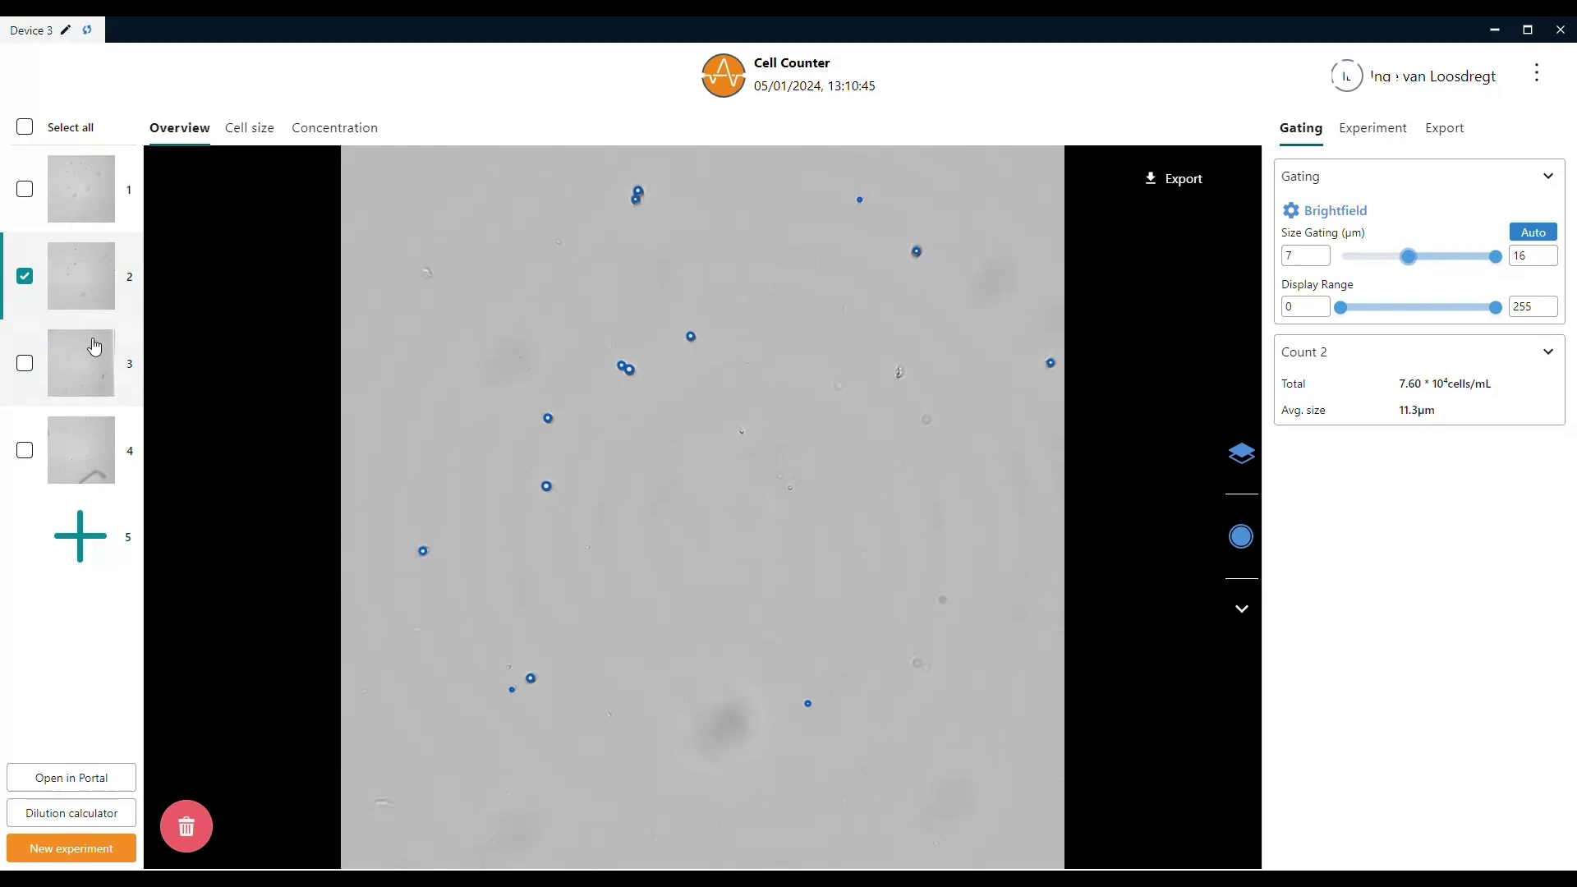
View count 3 and average the results of counts 1, 2 and 4, leaving count 3 out of the selection
click(91, 363)
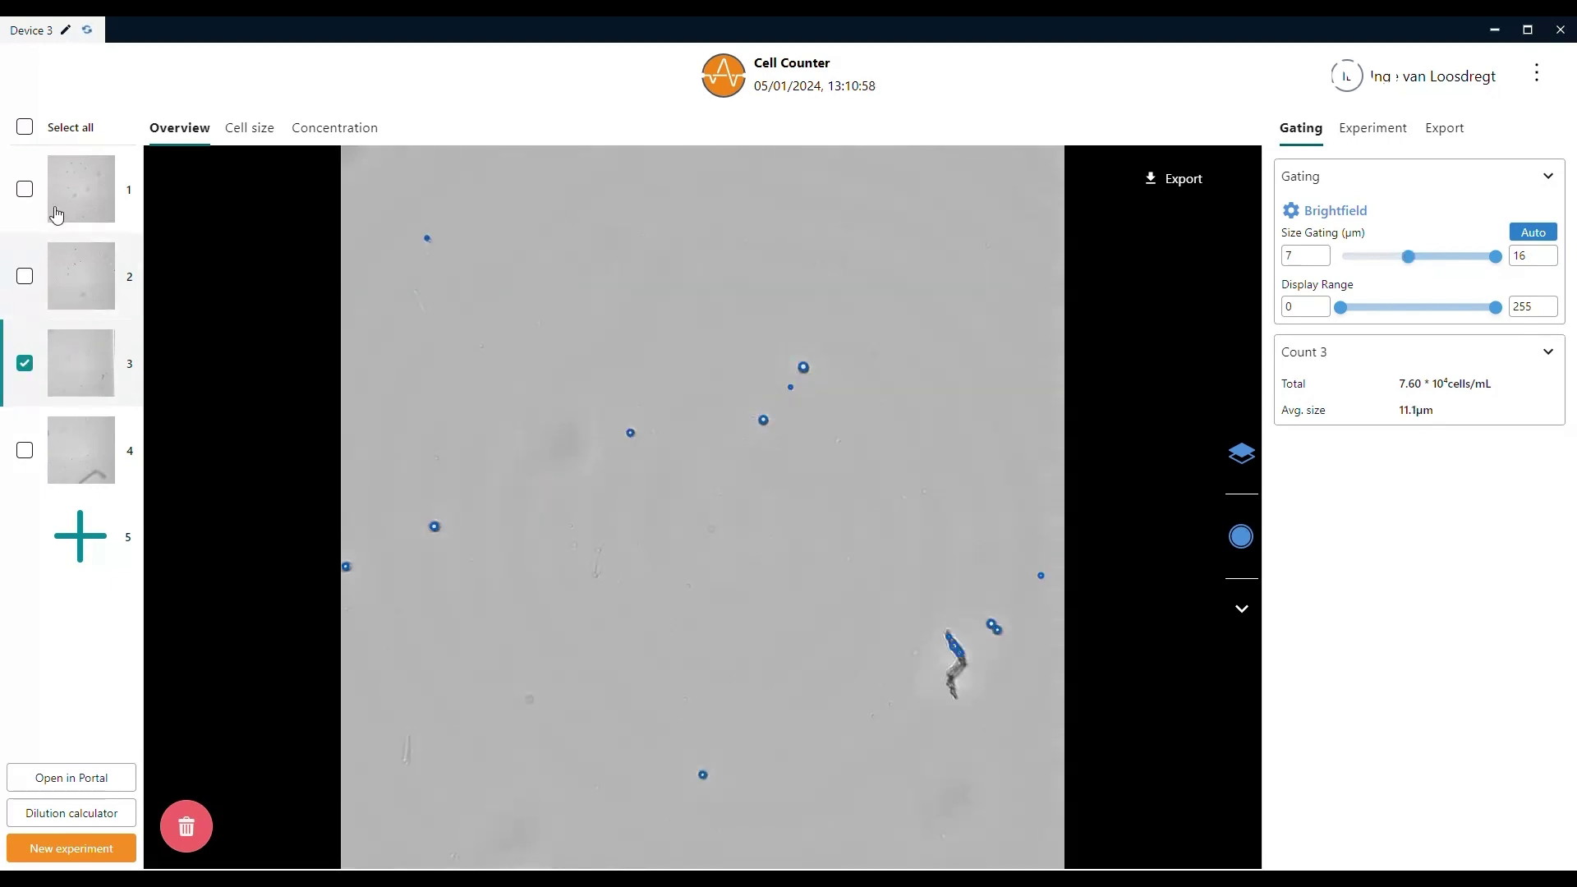
click(25, 190)
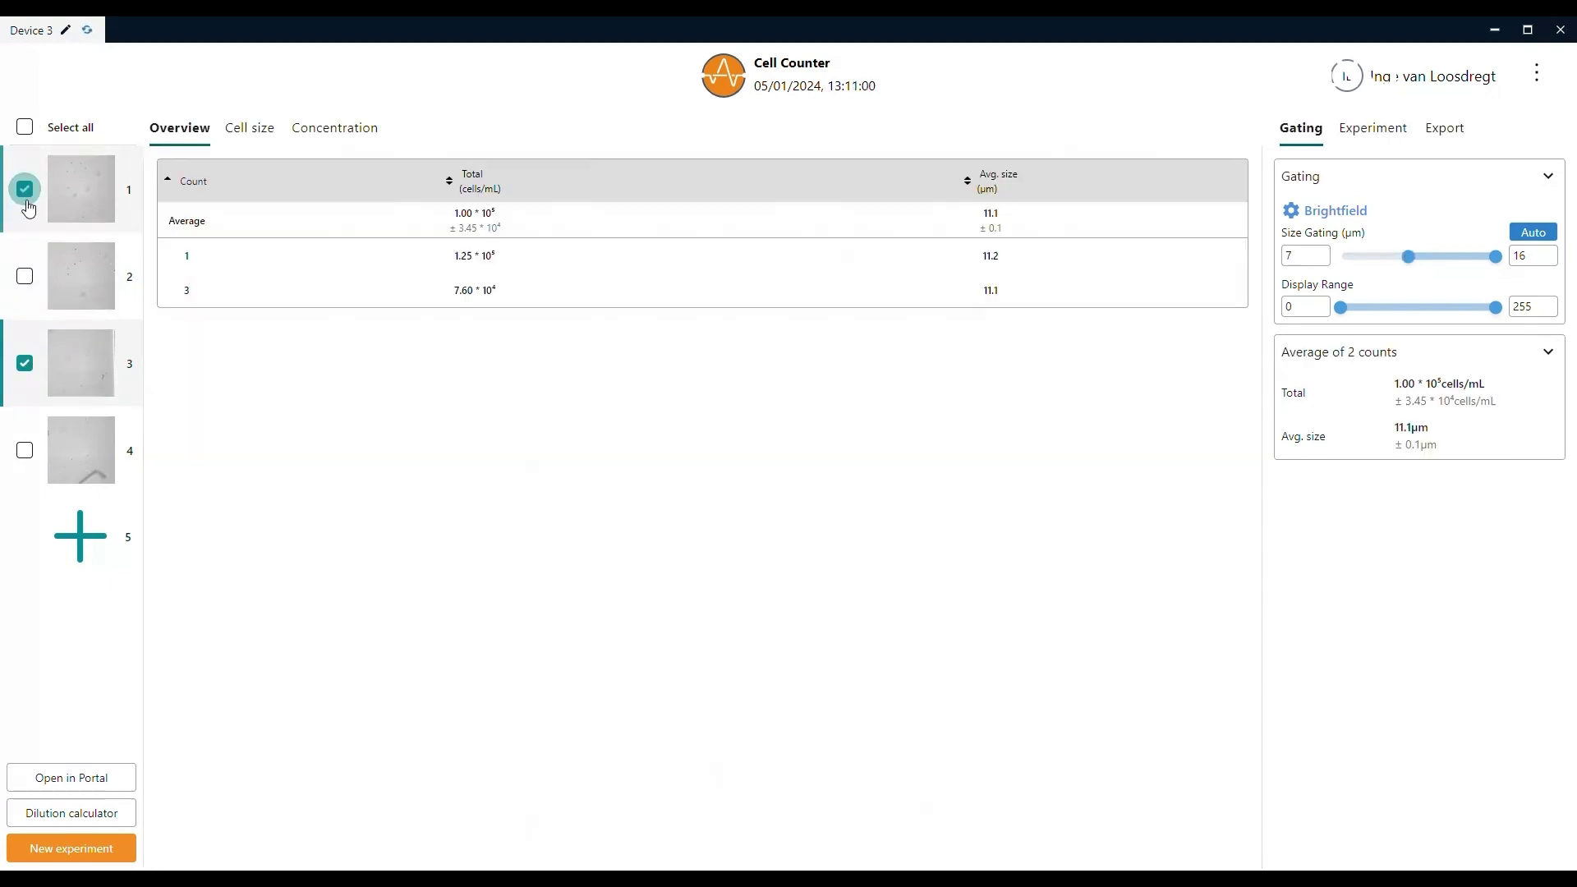
click(25, 277)
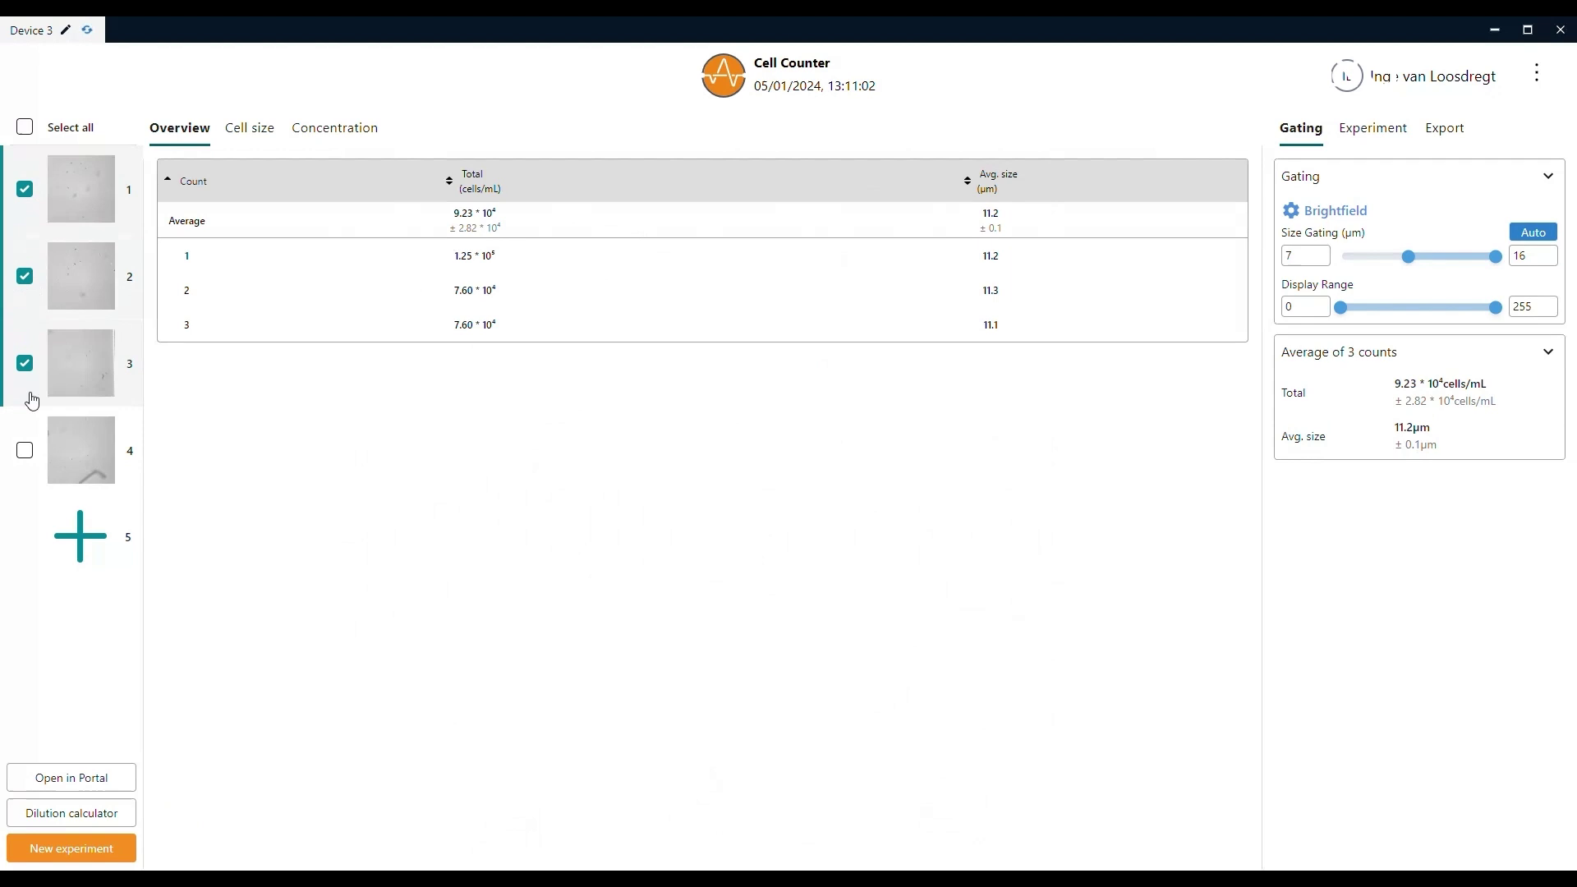
click(26, 451)
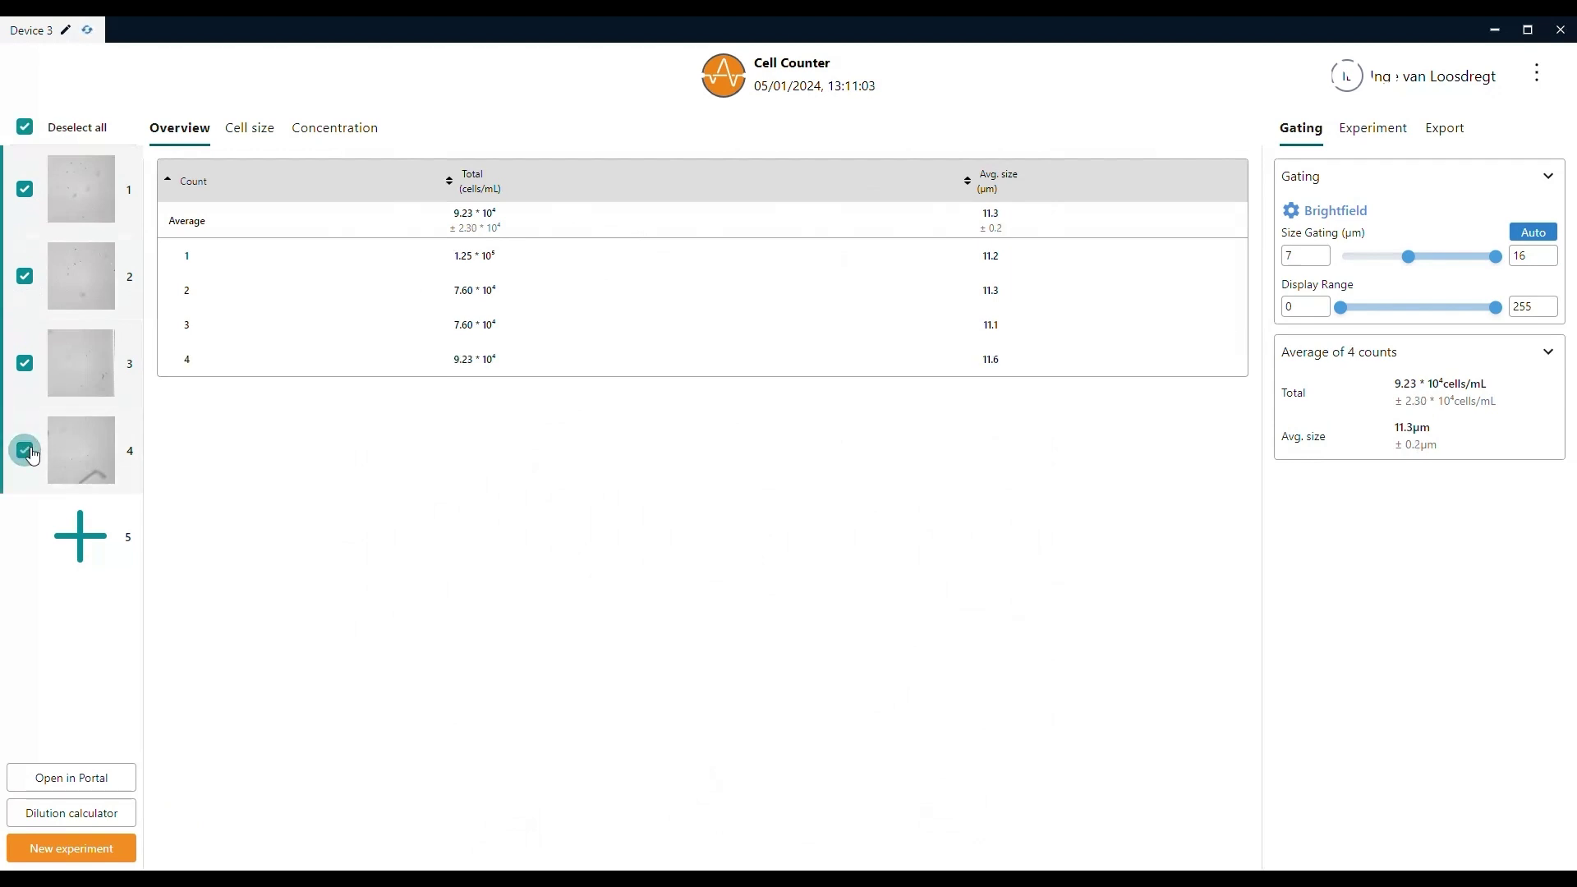
click(26, 364)
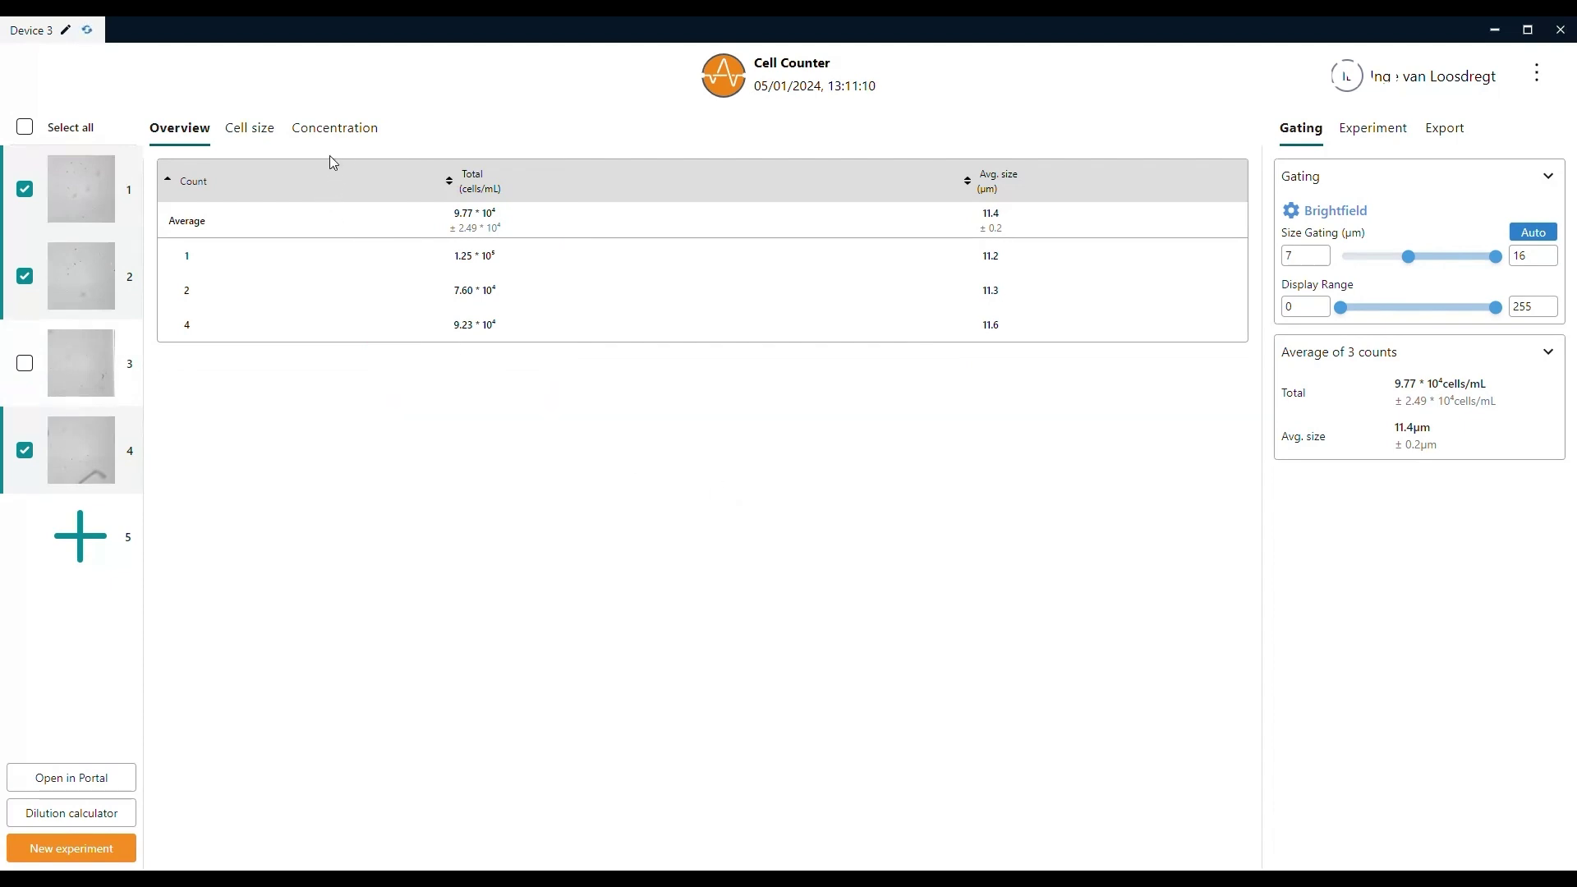
Review the cell size histogram and the concentration chart of the selected counts, including the chart's PNG and SVG export options
click(248, 130)
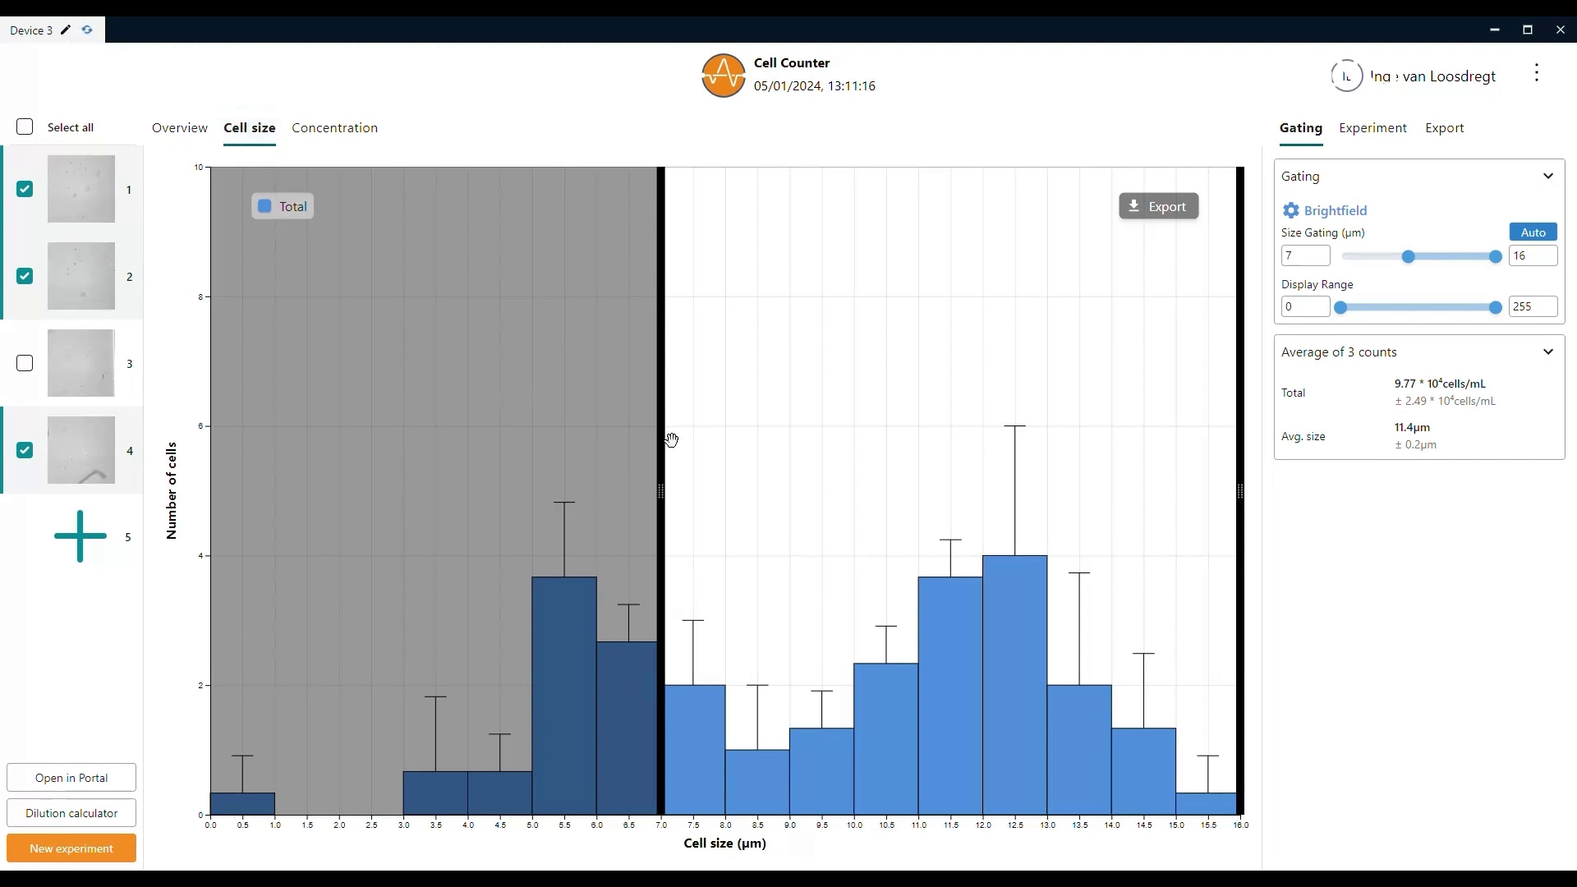
drag(623, 434, 648, 492)
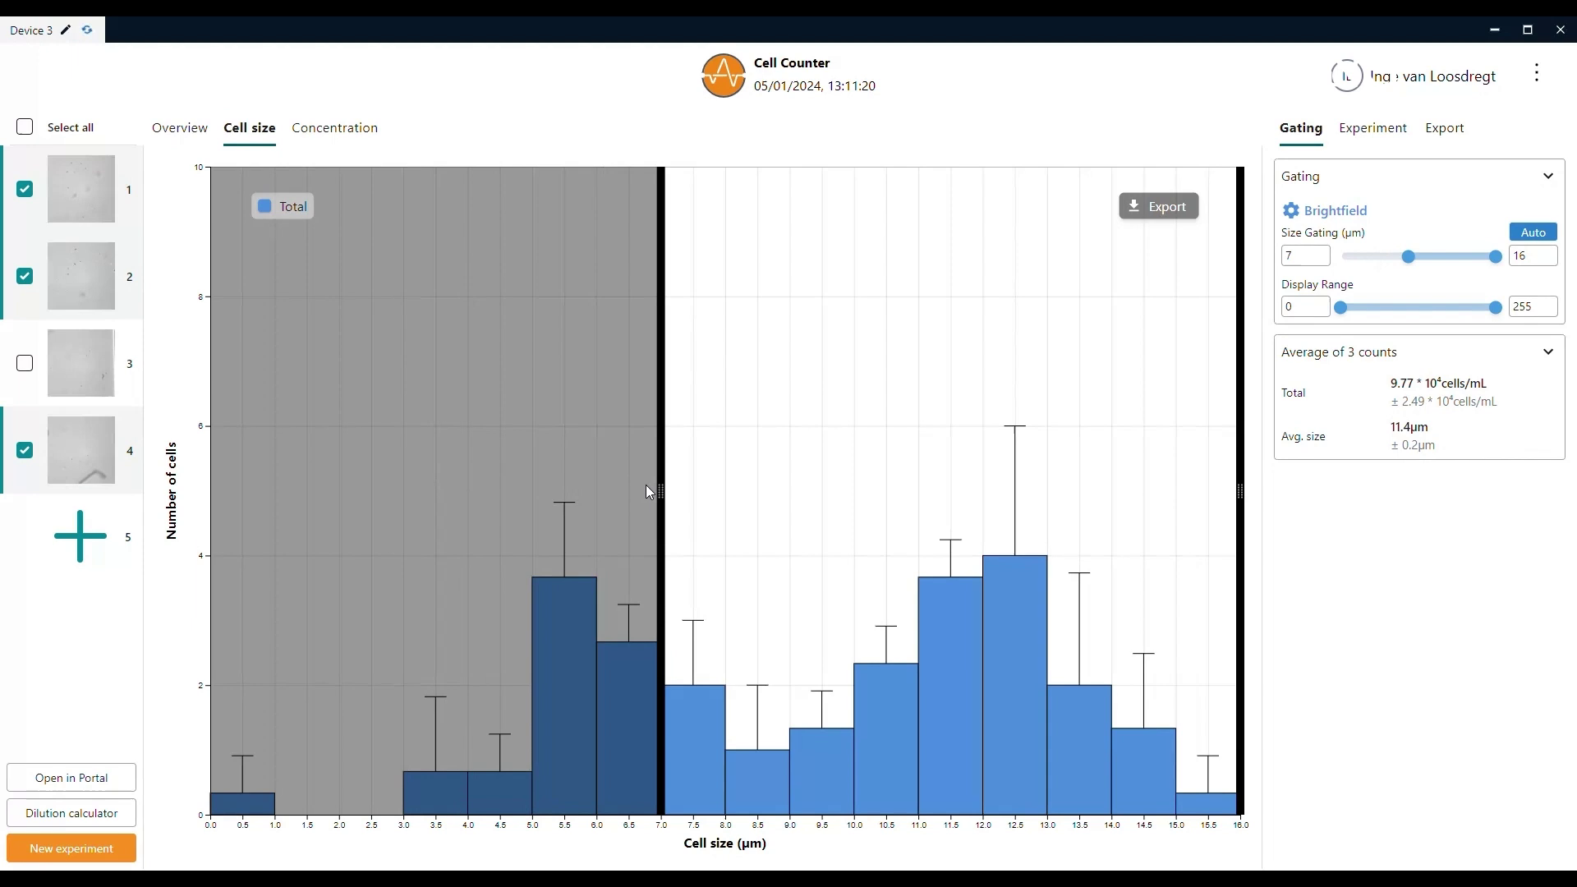
click(341, 136)
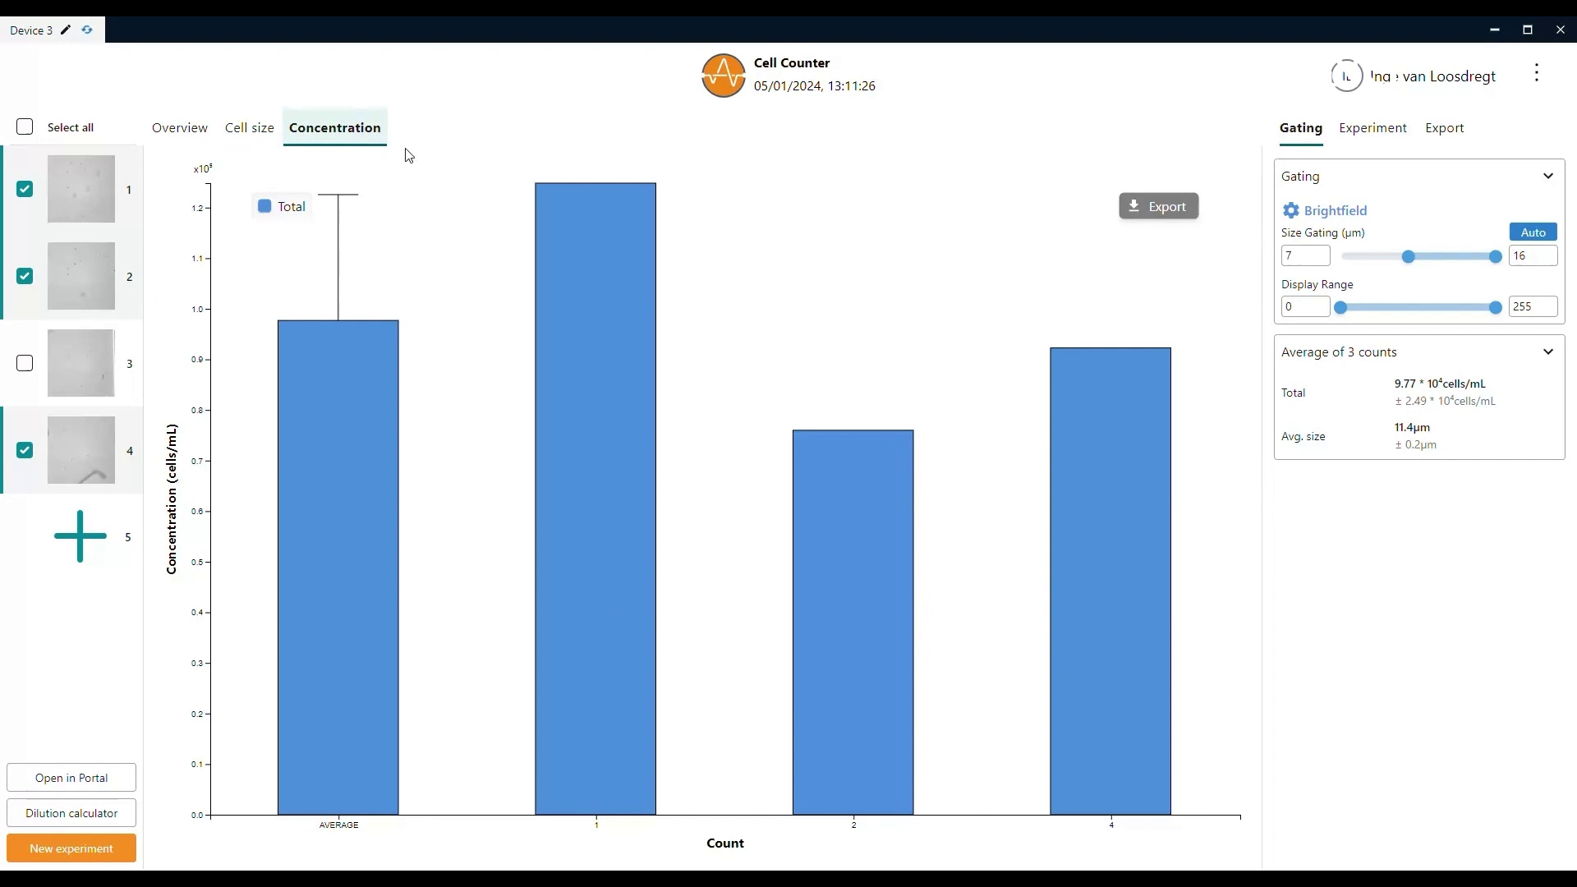
click(1167, 209)
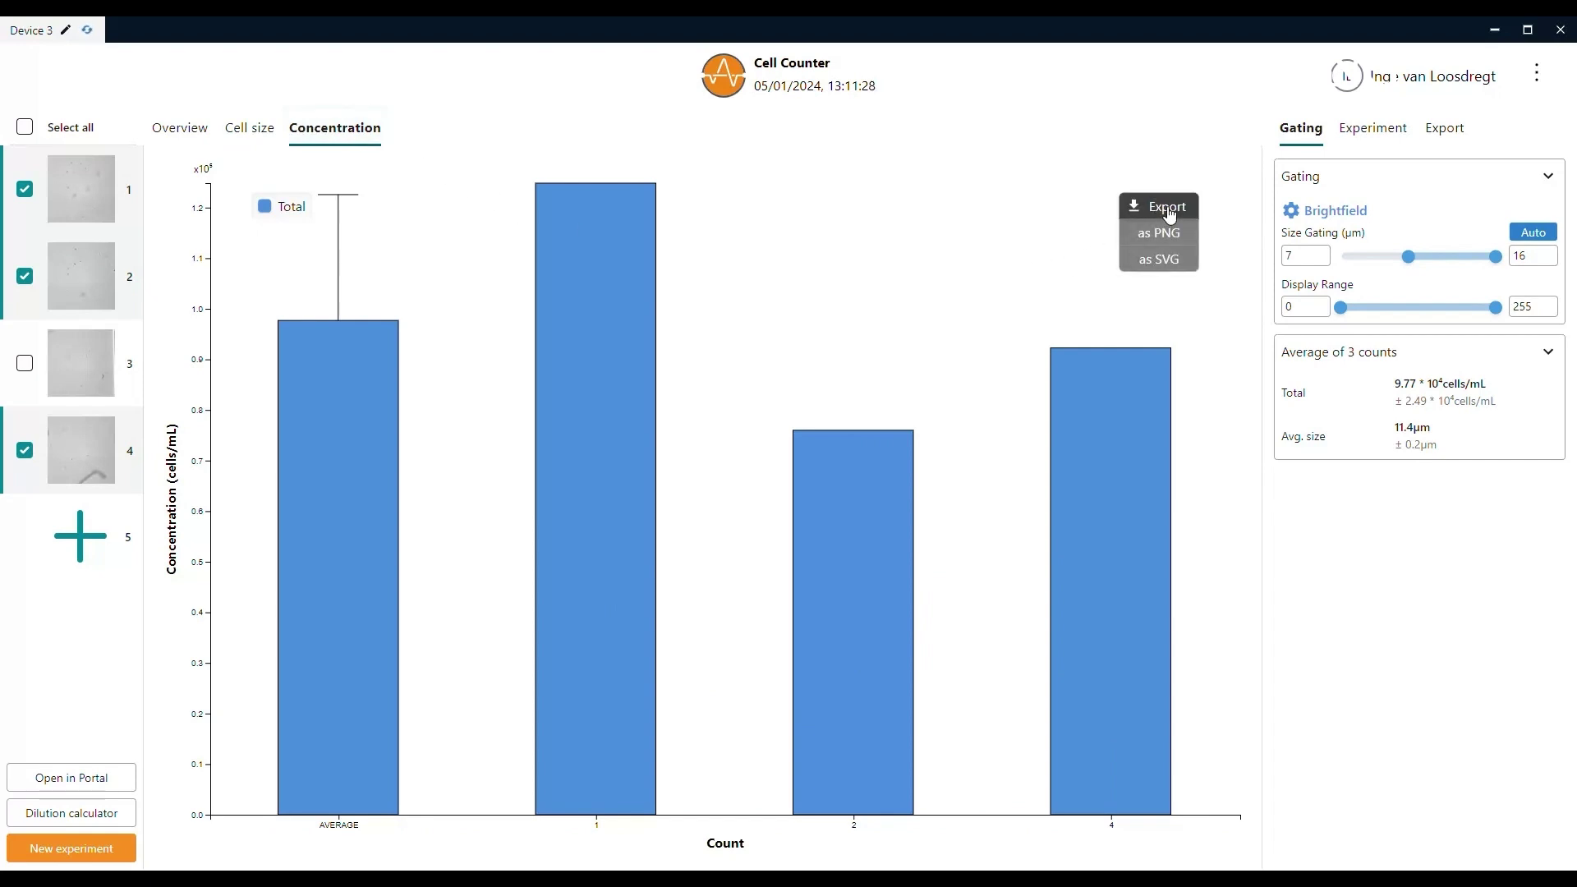
click(1171, 262)
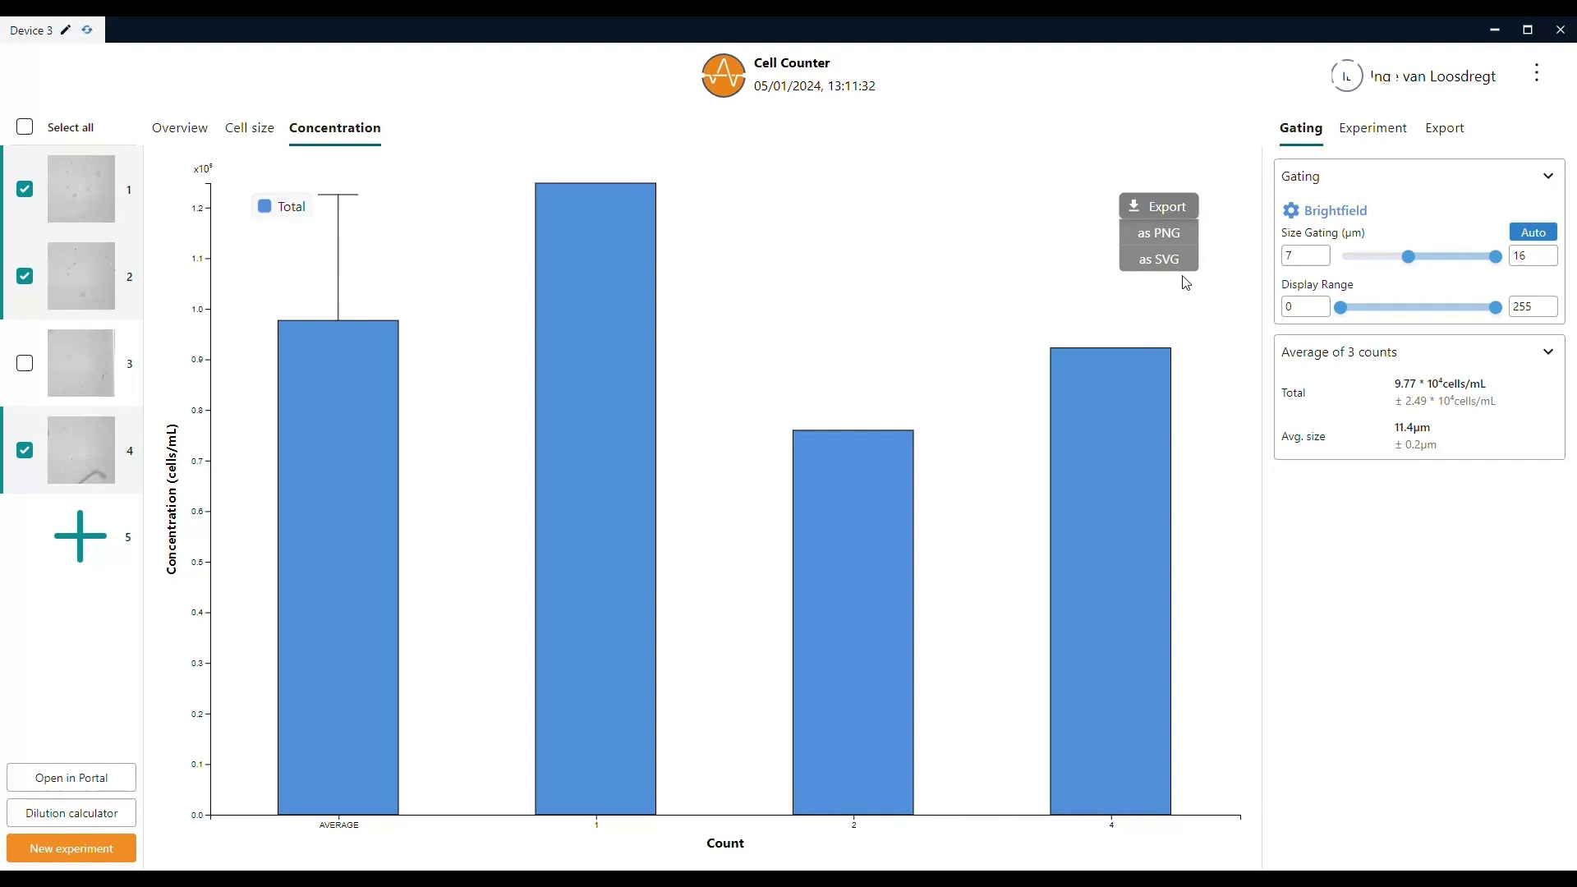
Review the experiment's details, such as start date, exposure, dilution and analysis module, and return to the gating results
click(1354, 138)
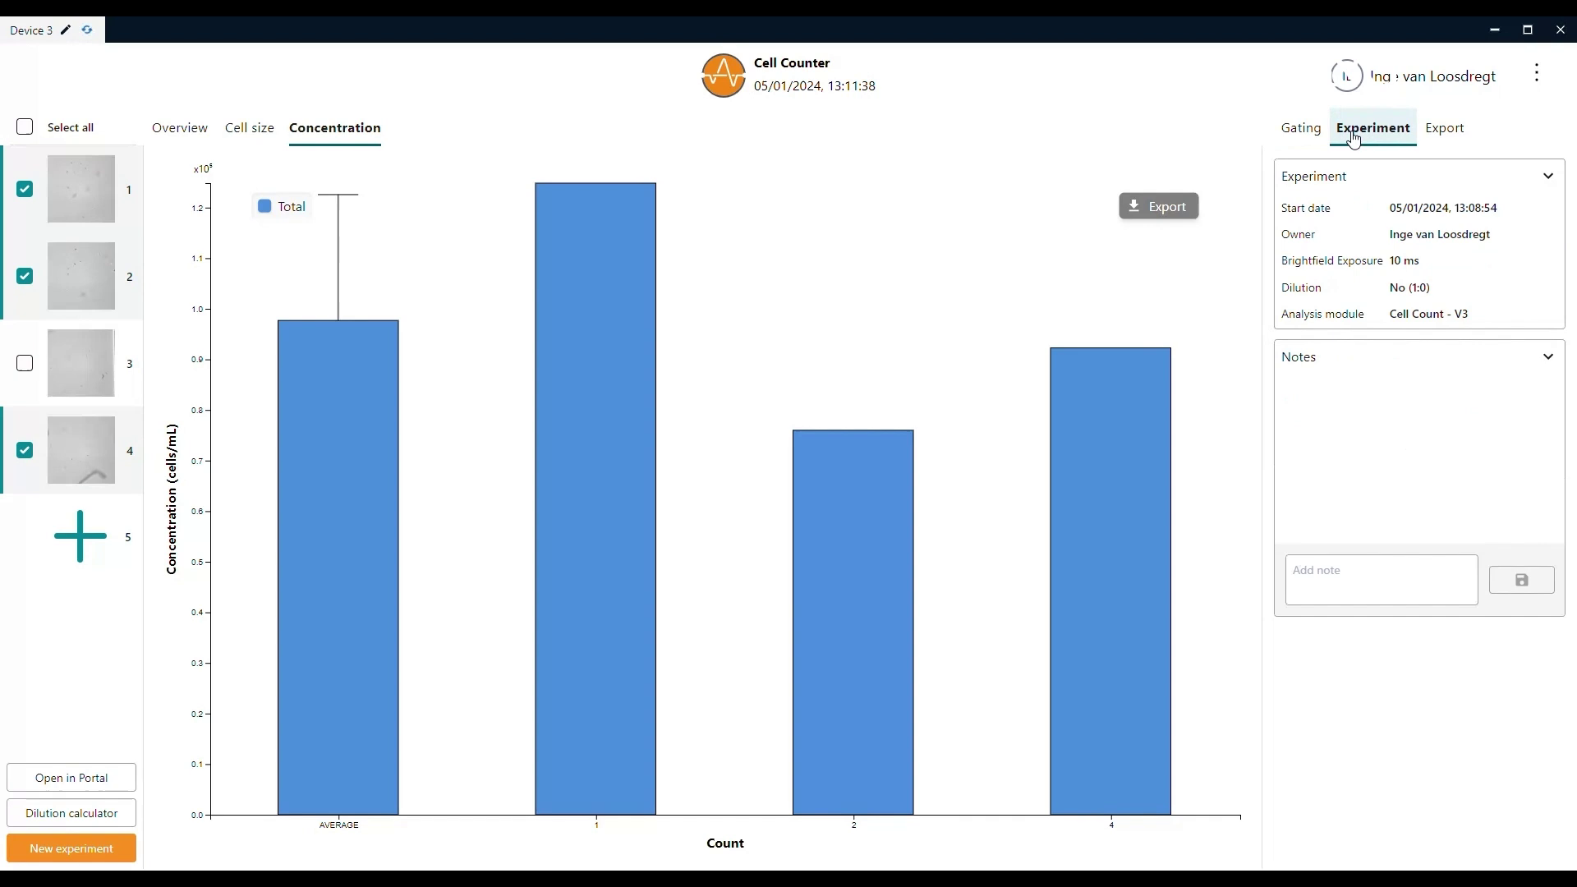
click(1302, 130)
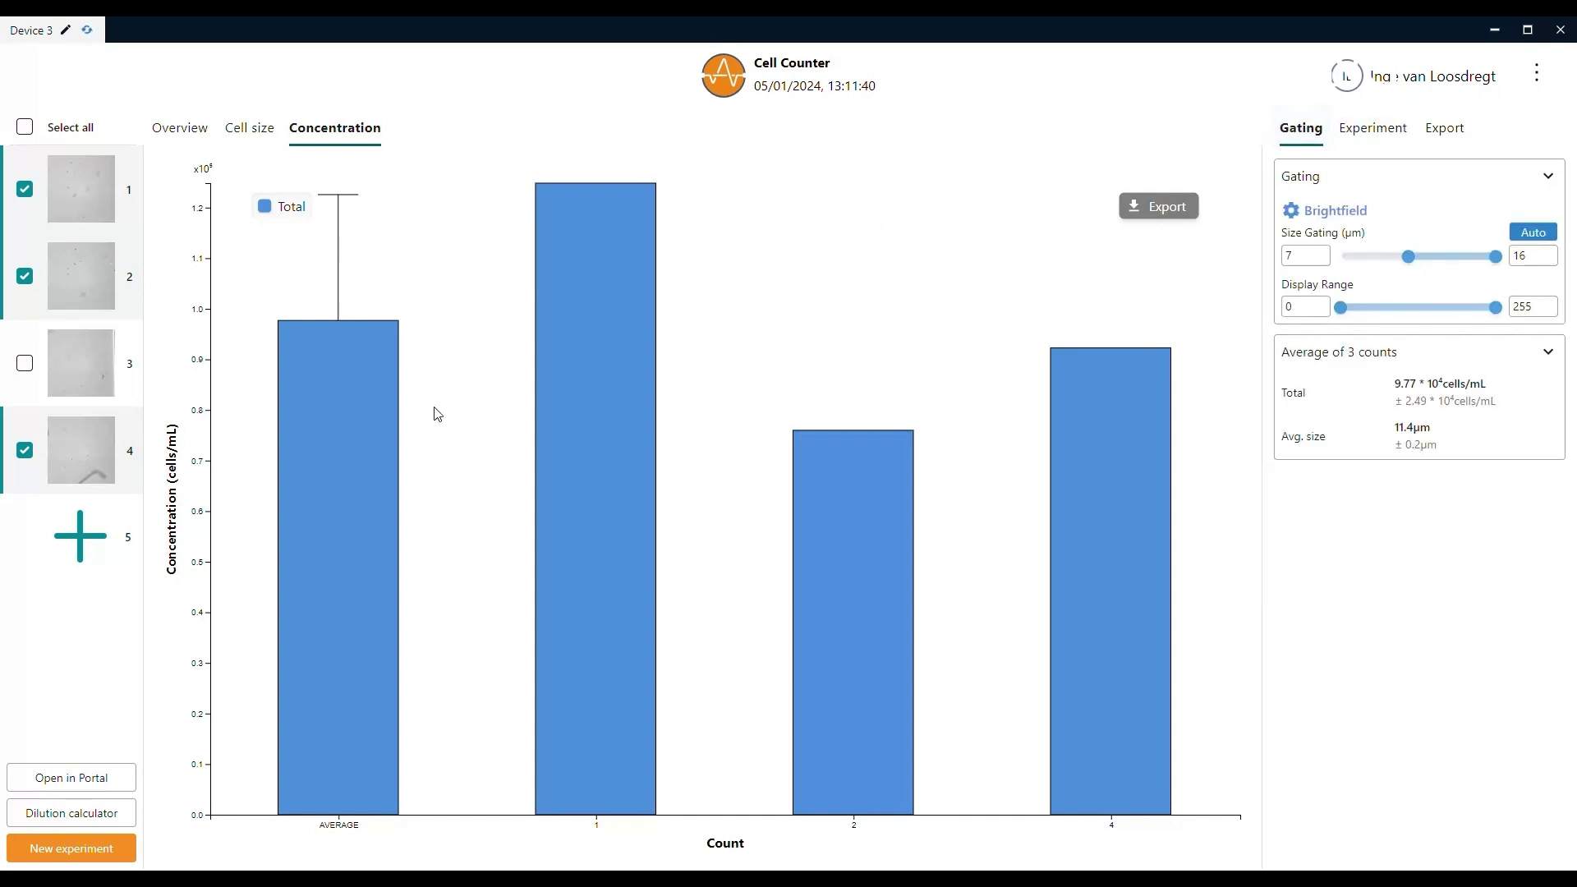
Calculate the dilution for a desired concentration of 5 * 10^4 cells/mL and a volume of 500 µL, and open the experiment details
click(86, 815)
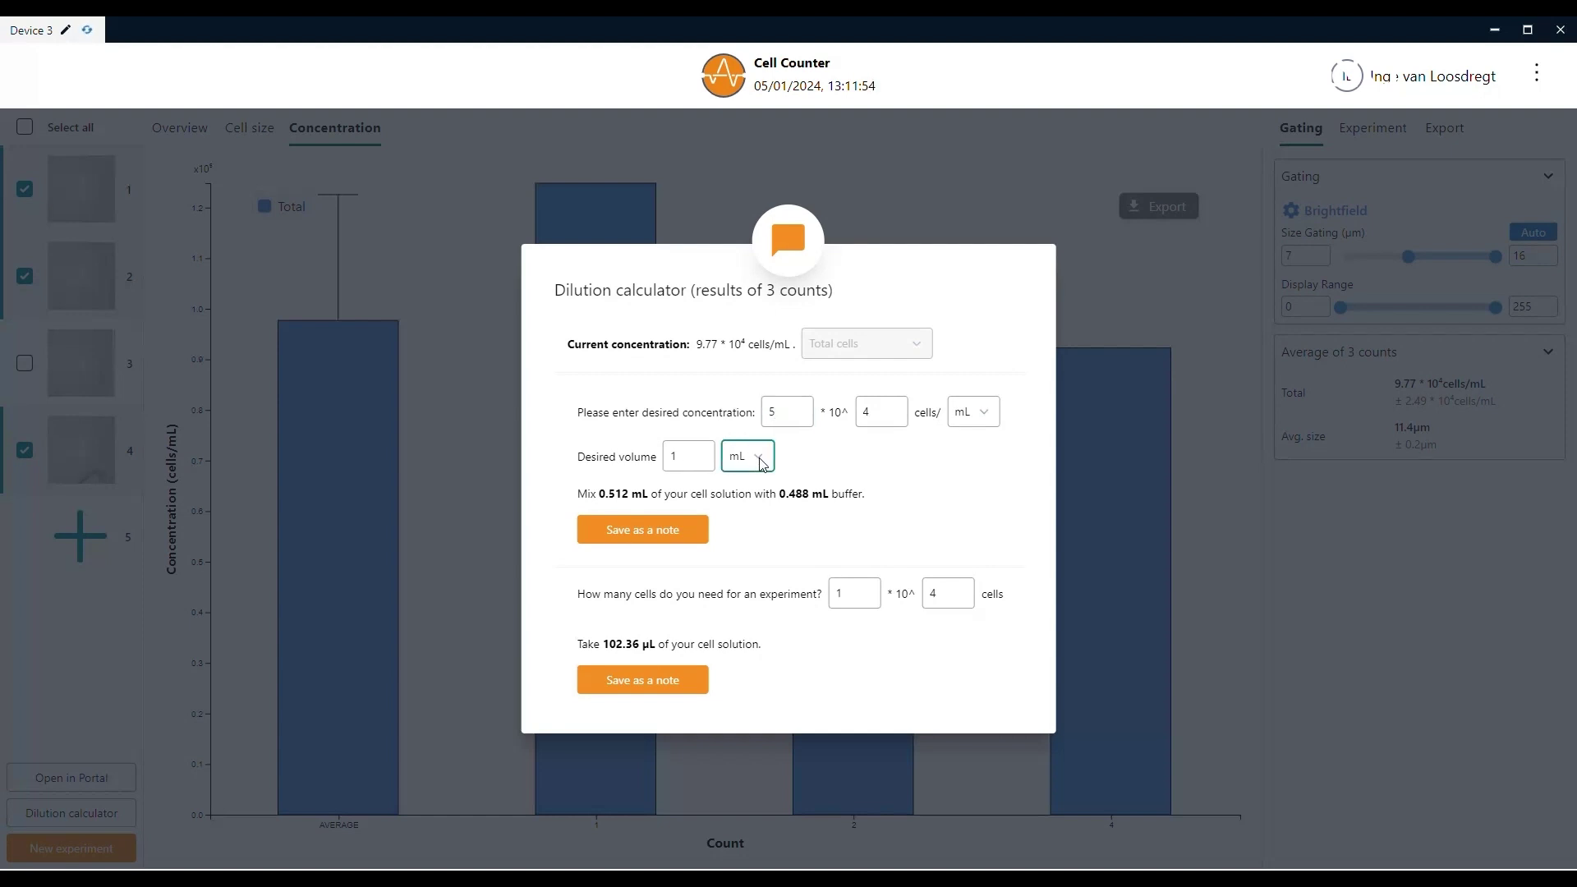
click(749, 506)
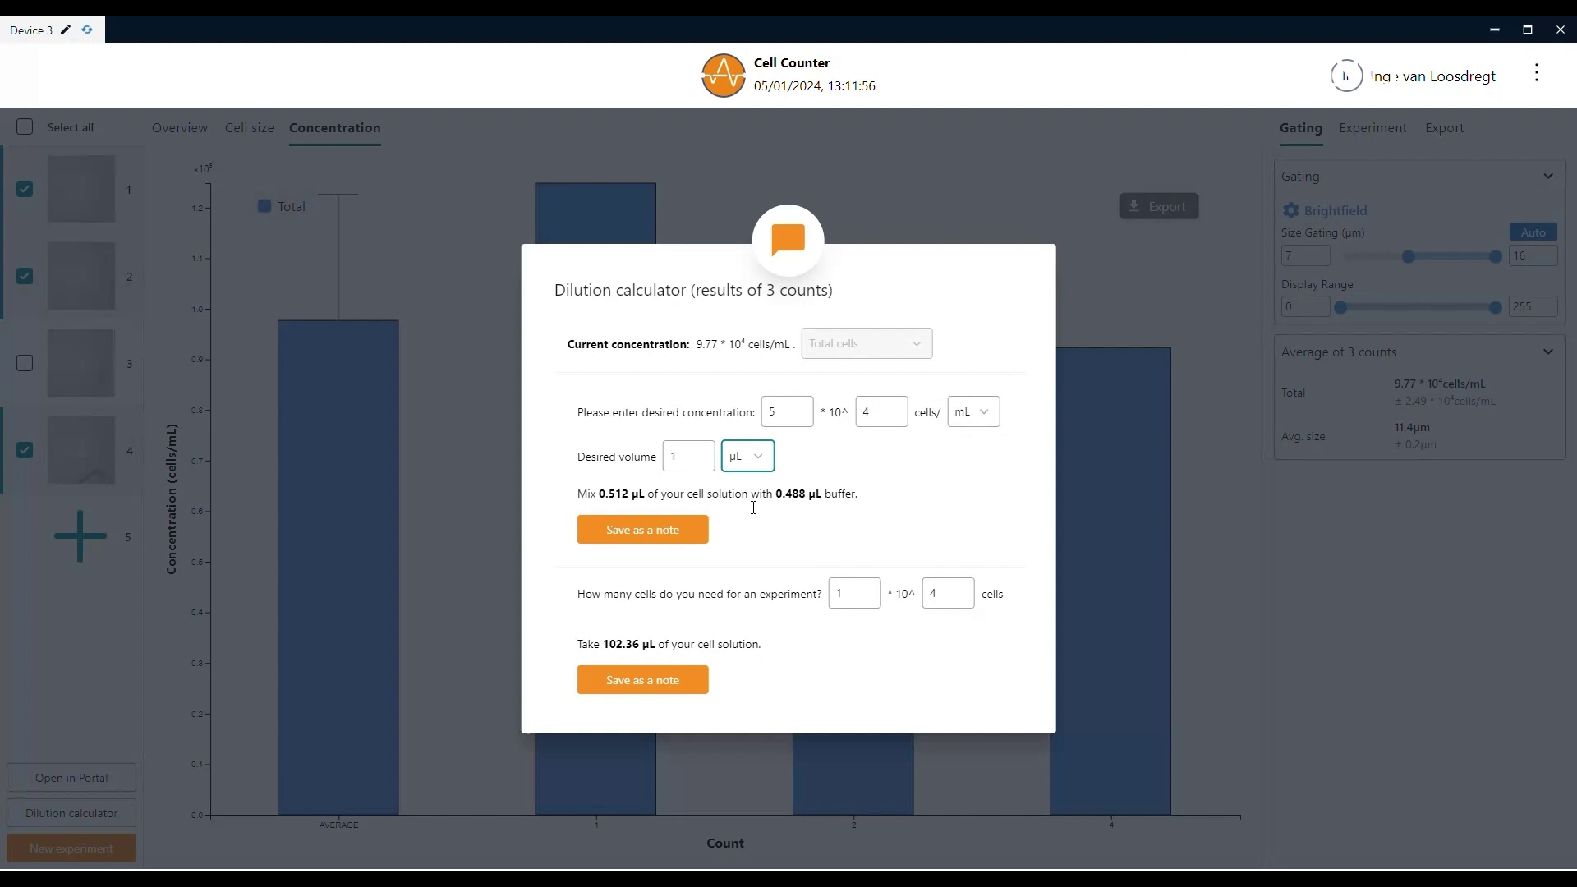
text(5)
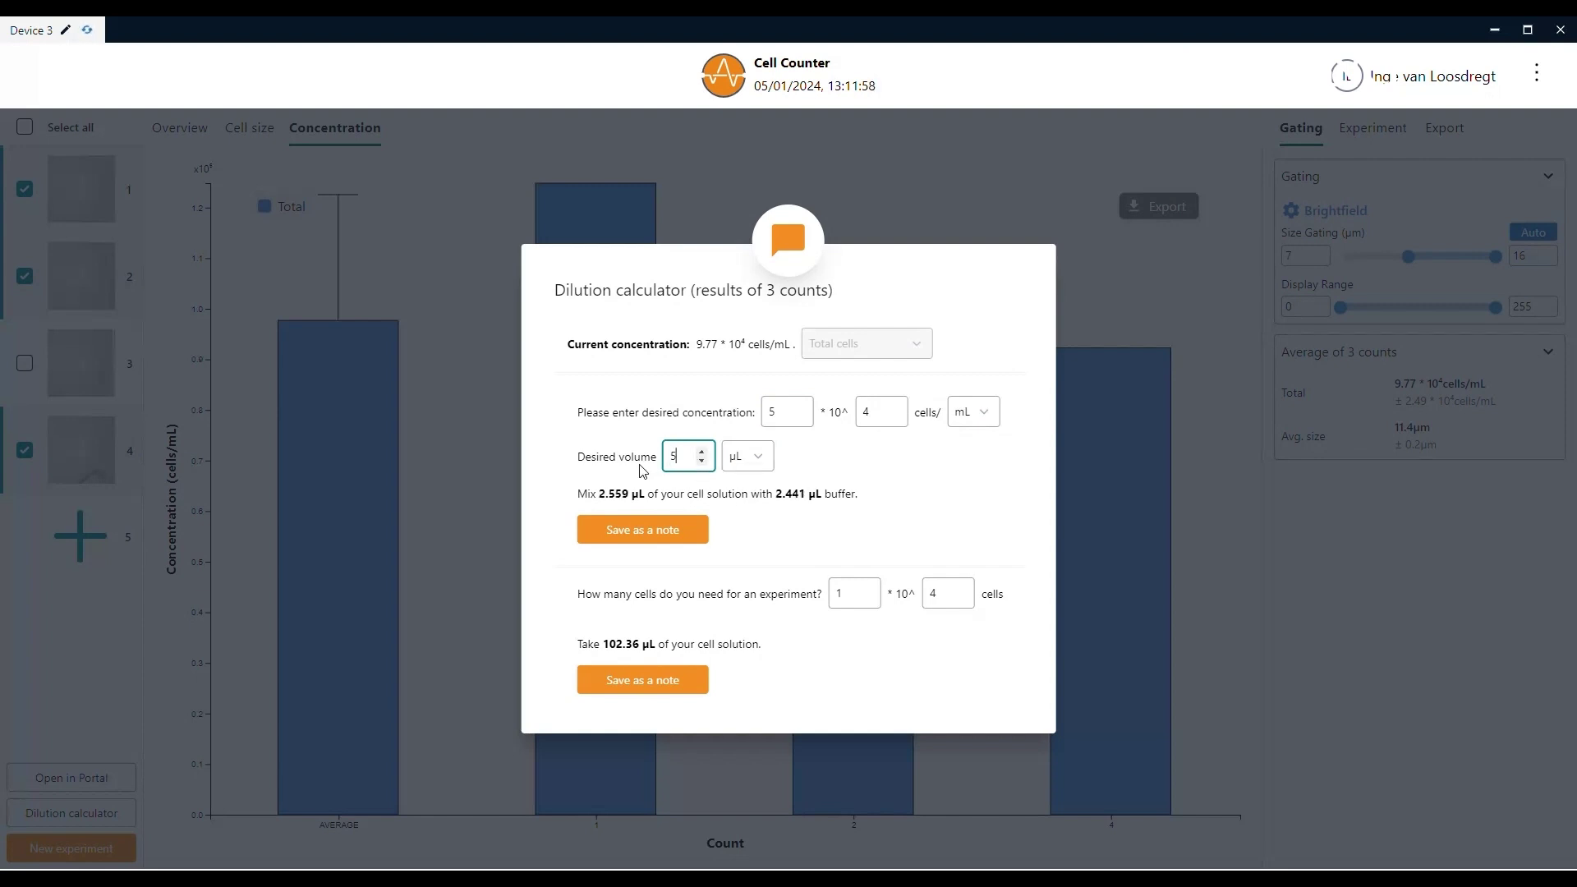
text(00)
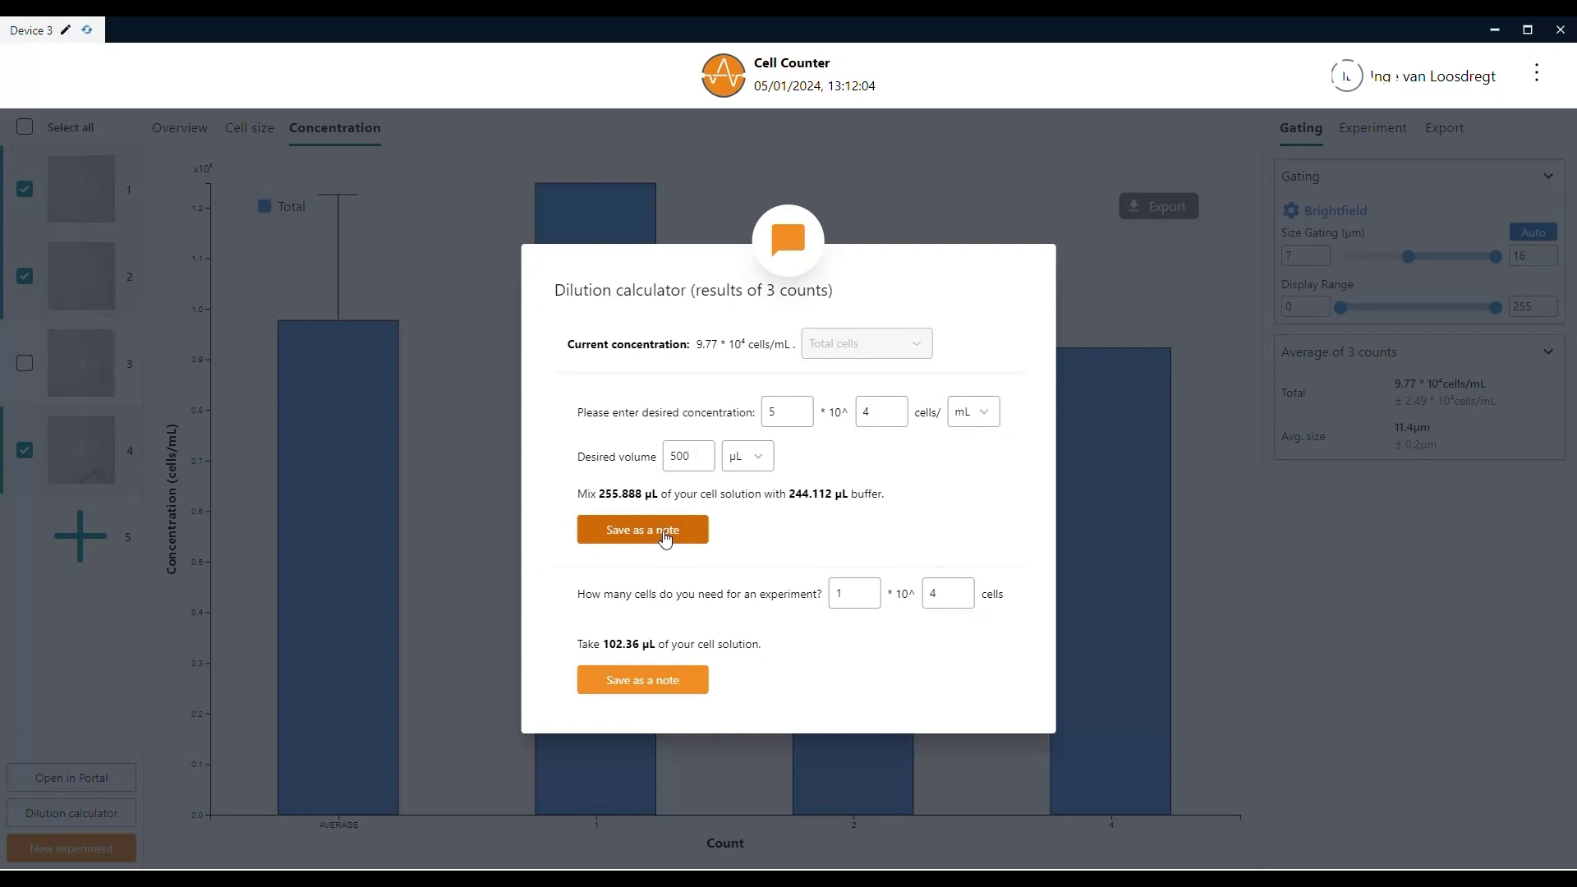
click(1187, 465)
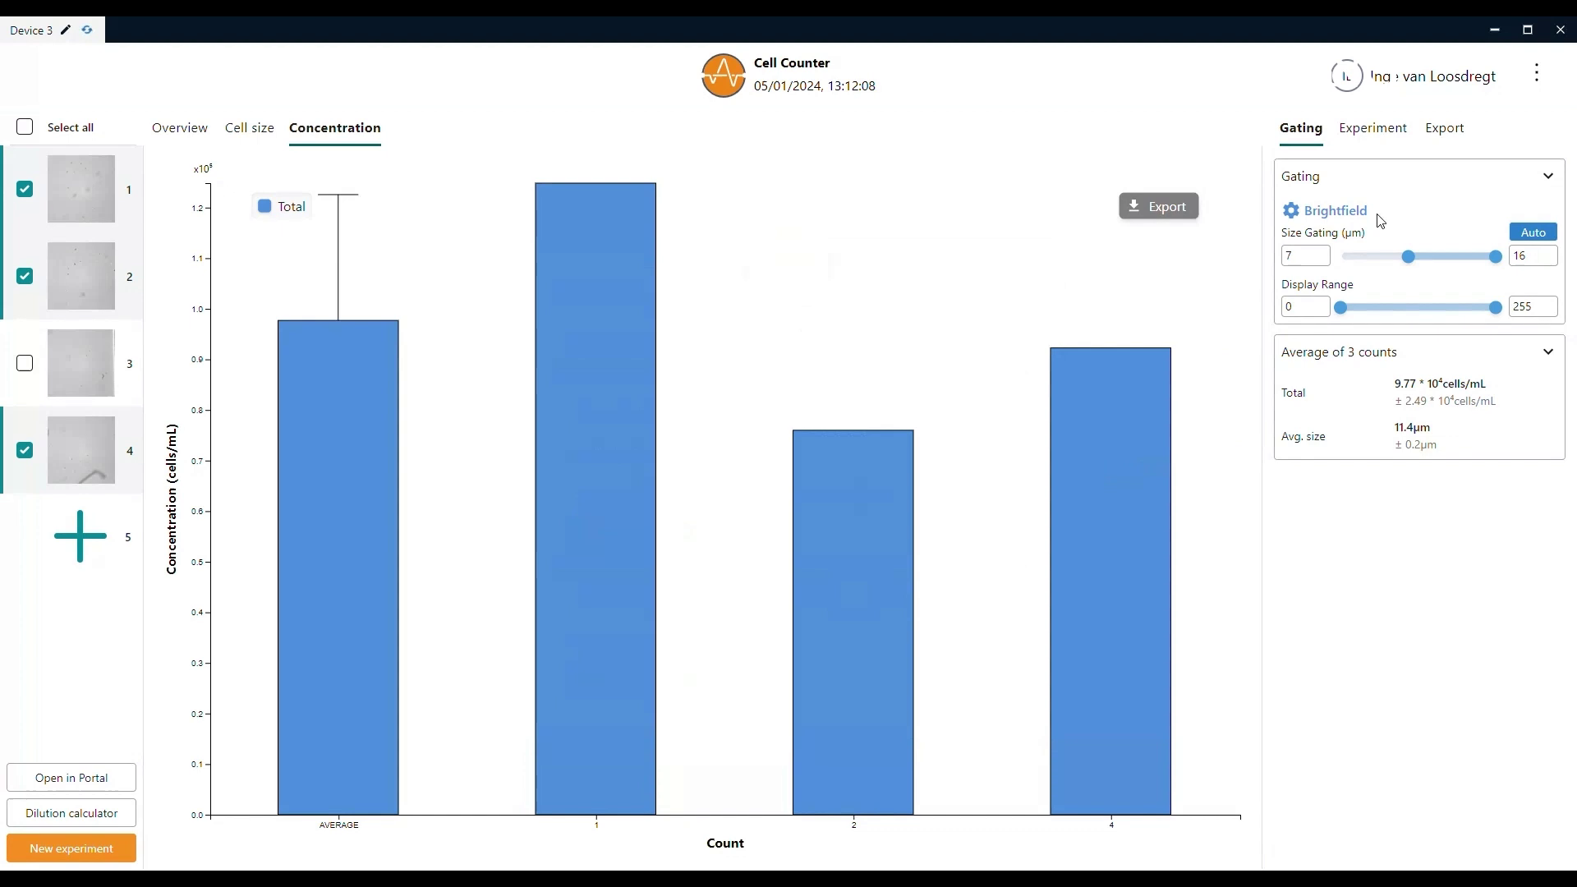
click(1347, 131)
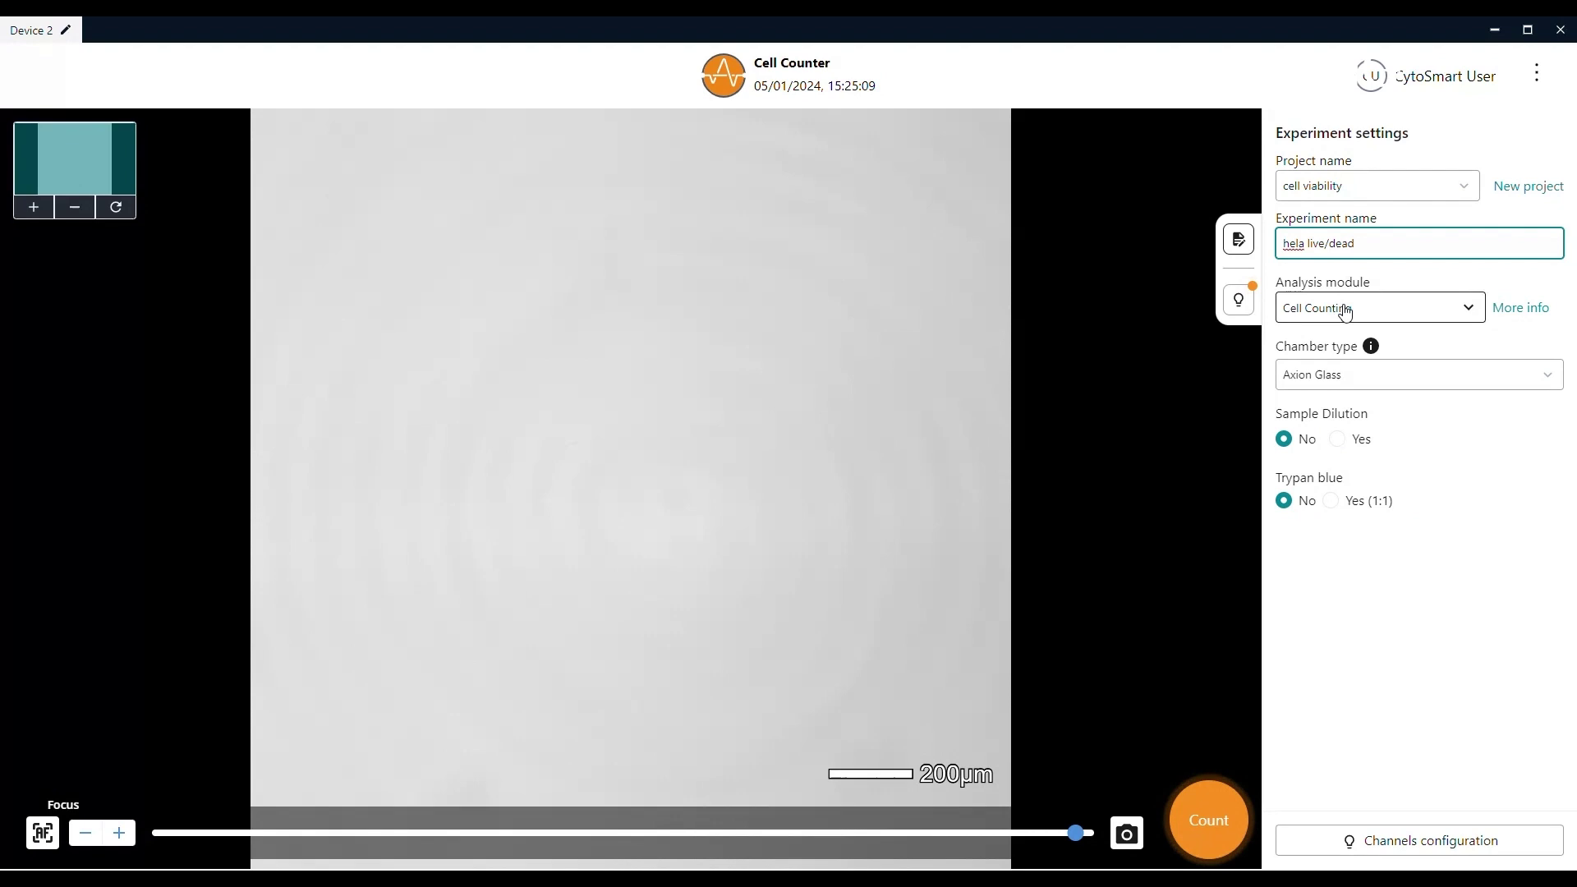
Set Trypan blue to Yes (1:1) for the hela live/dead experiment and autofocus the sample image
click(1332, 503)
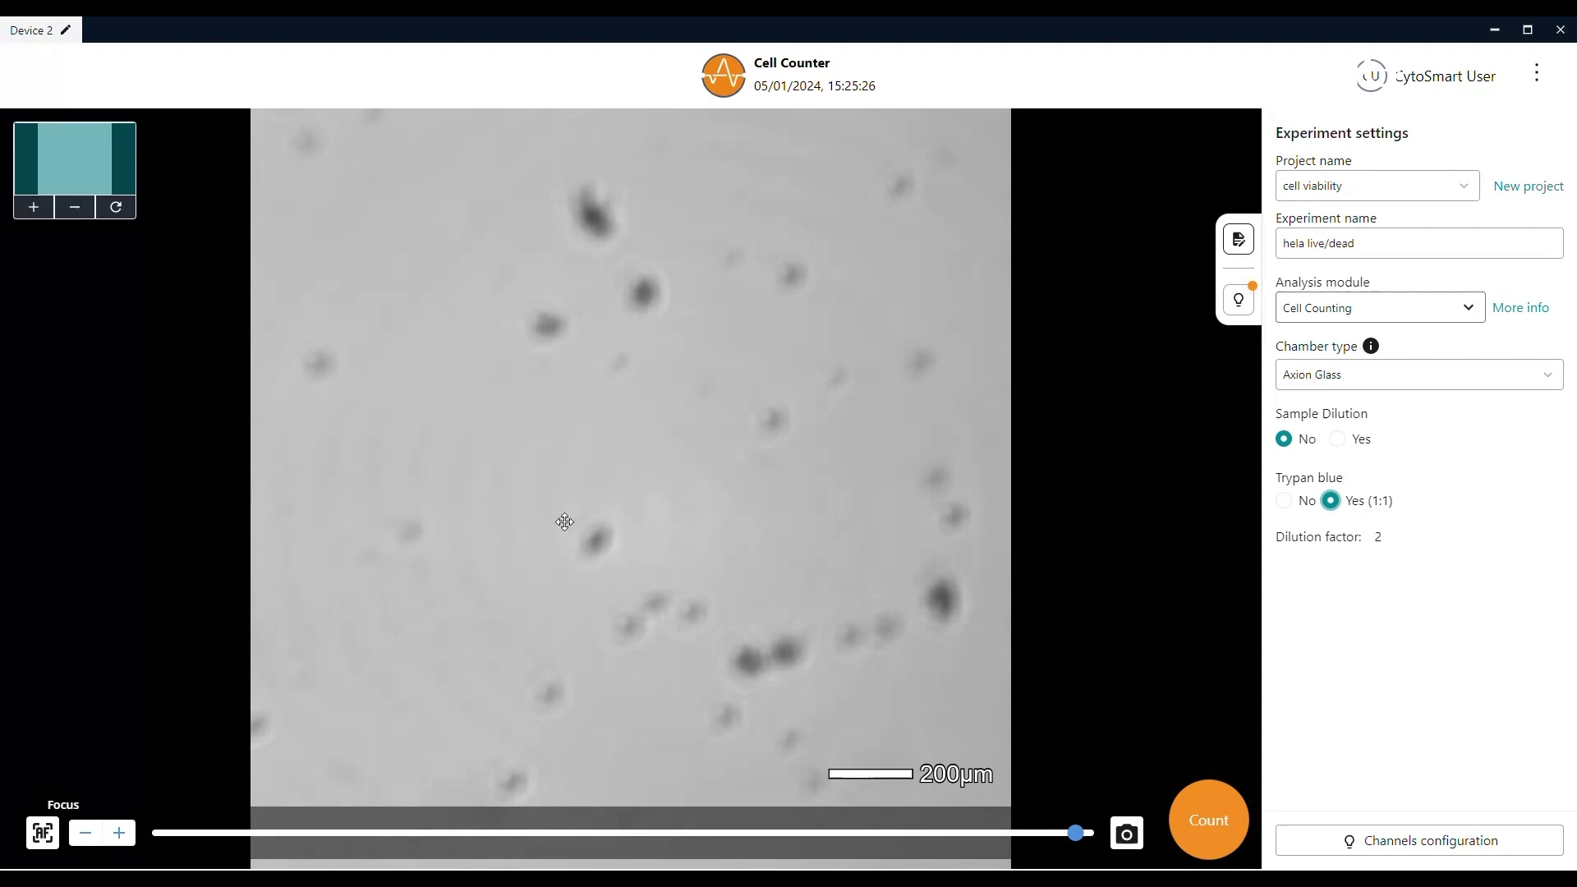
click(43, 832)
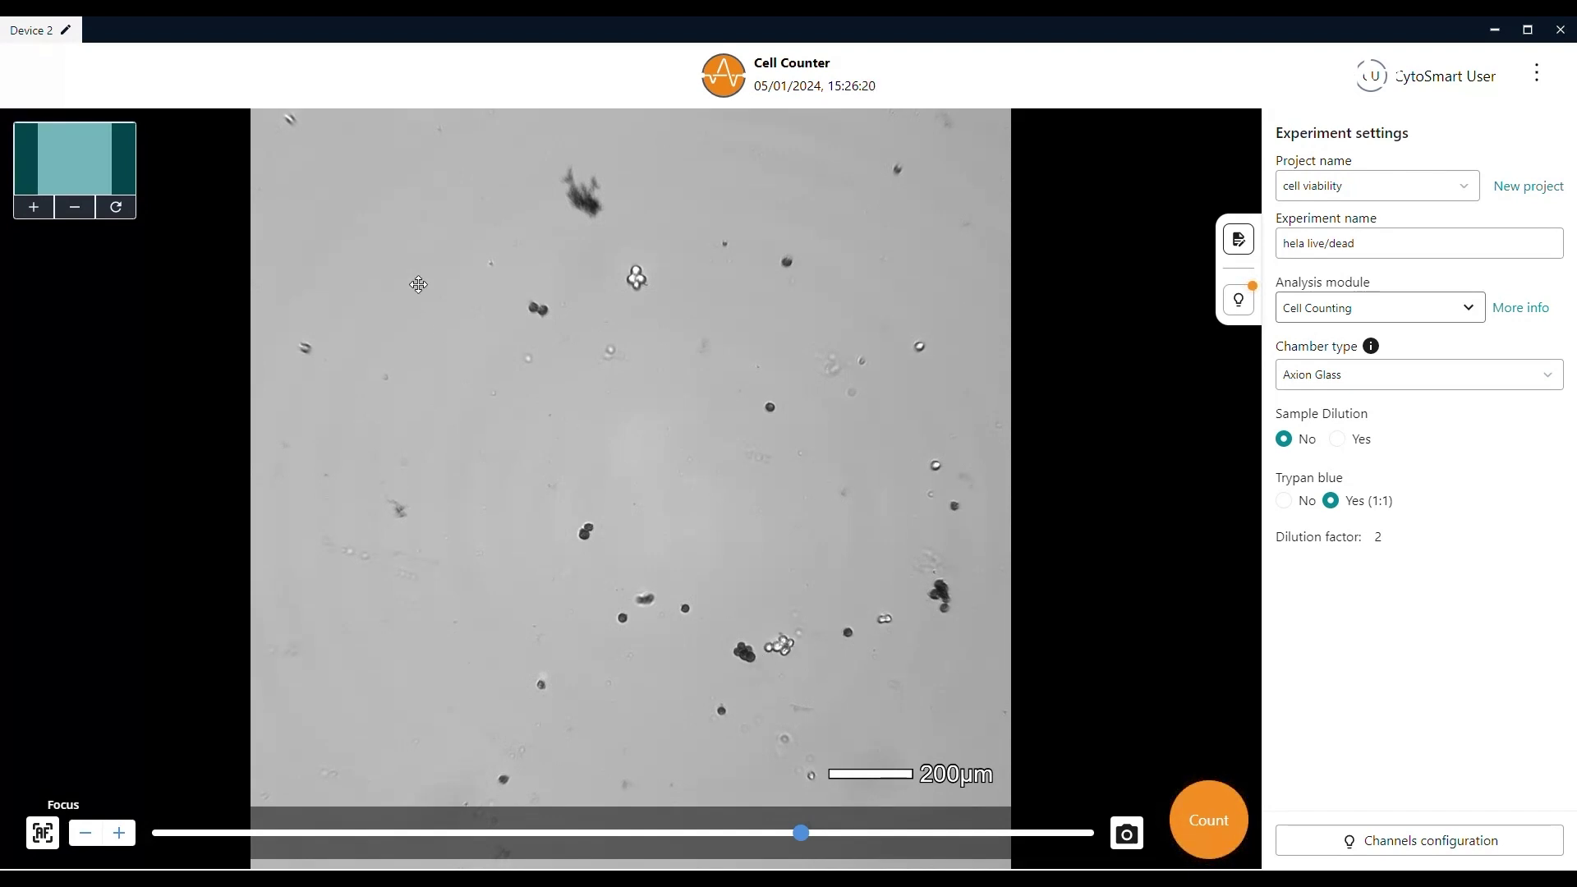
Examine the dead cells, live cells and debris in the live image at higher magnification, and restore the full view
click(41, 210)
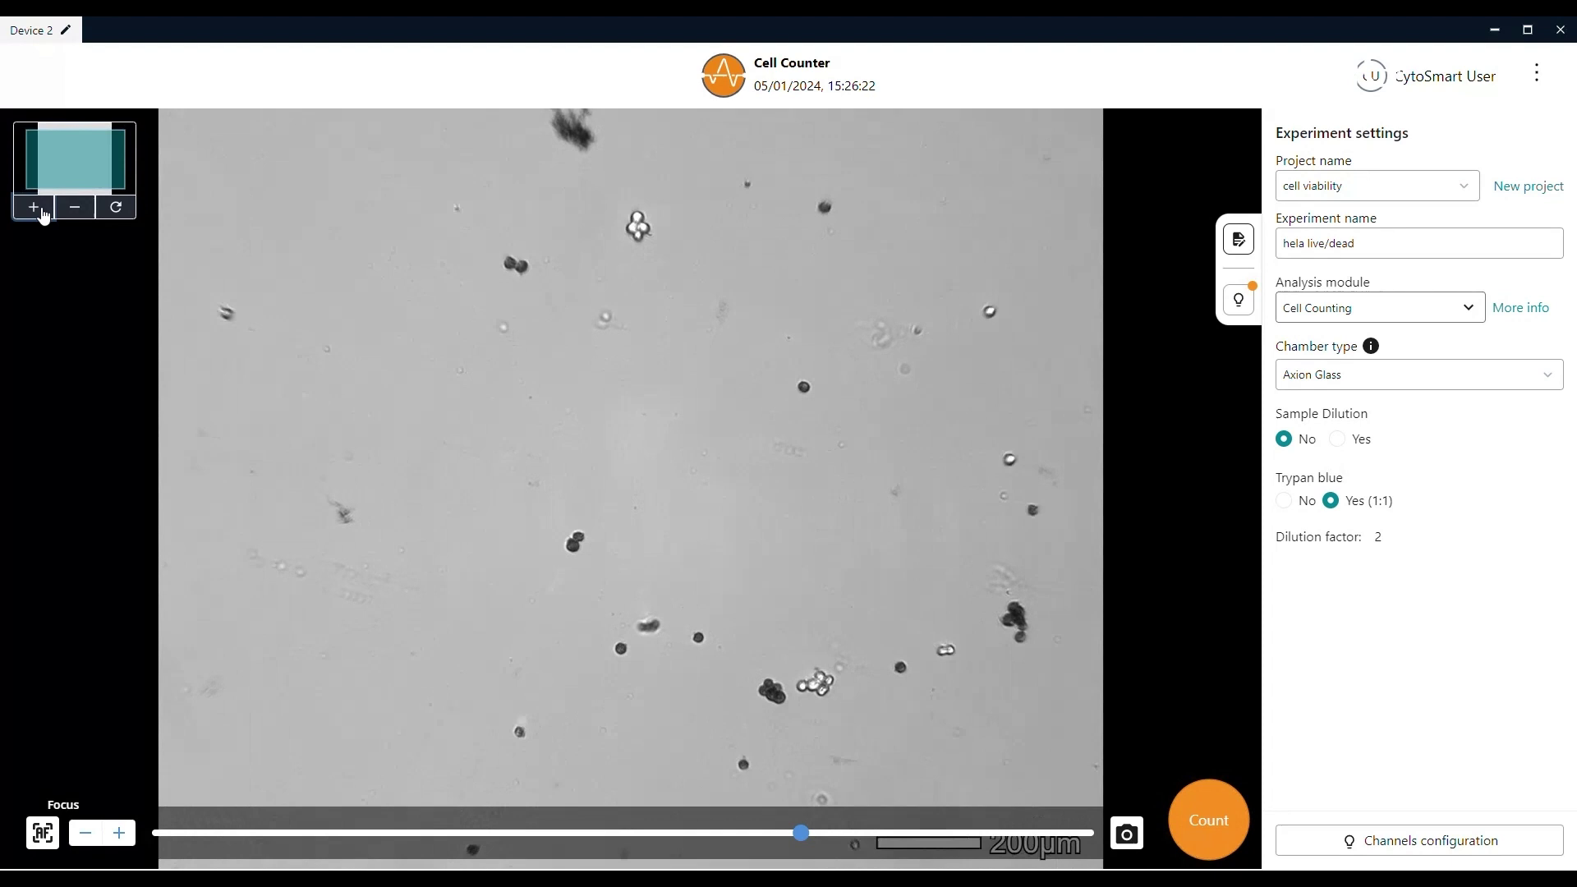
click(34, 207)
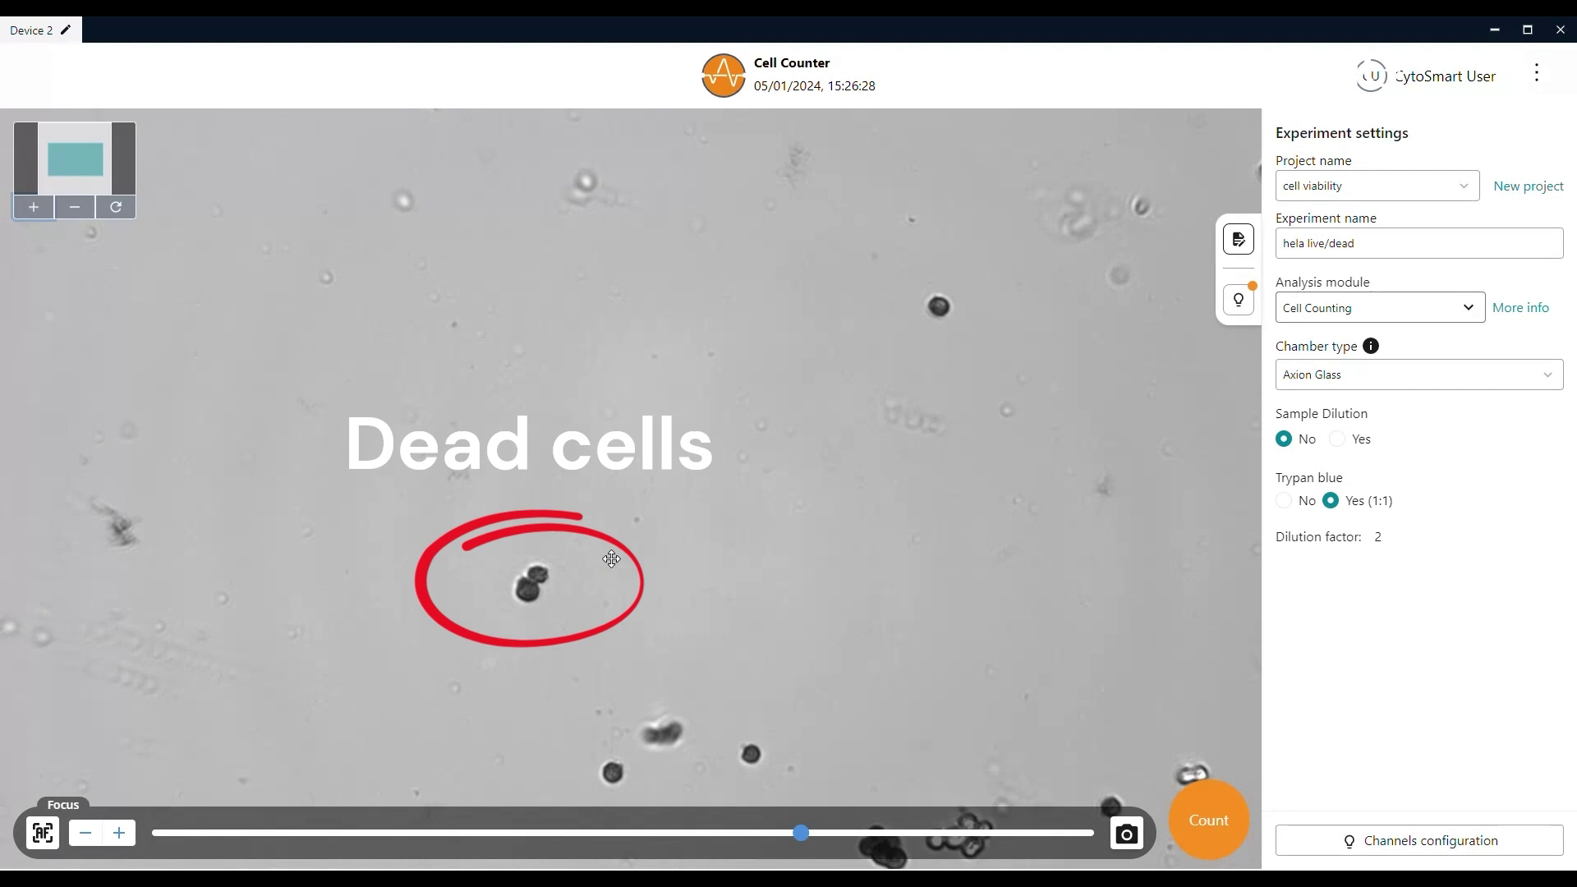
drag(781, 249, 805, 522)
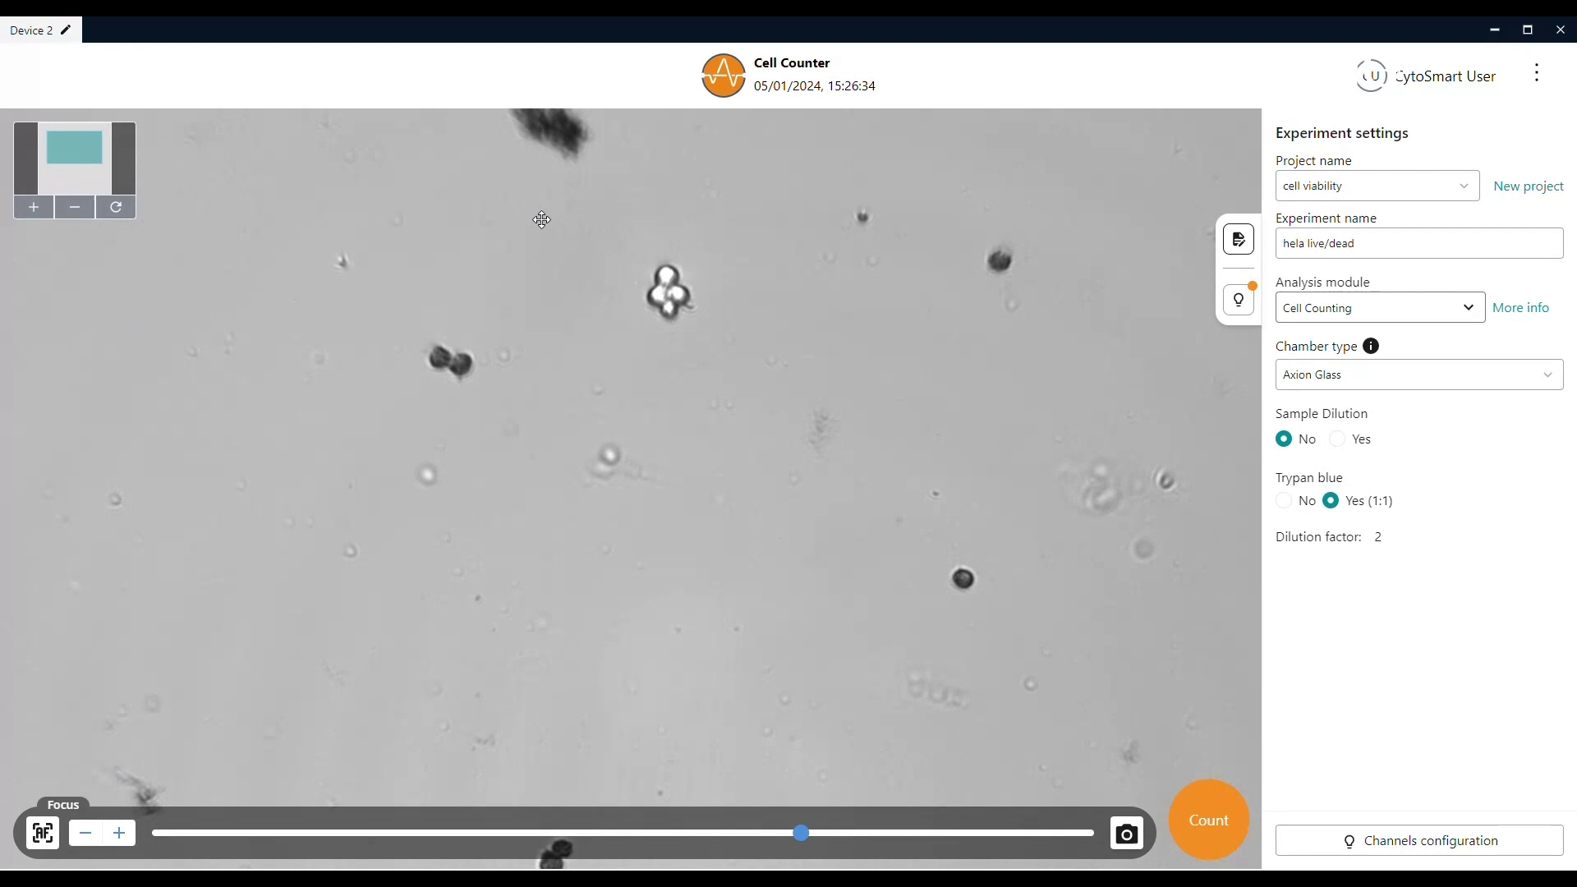
drag(545, 220, 665, 476)
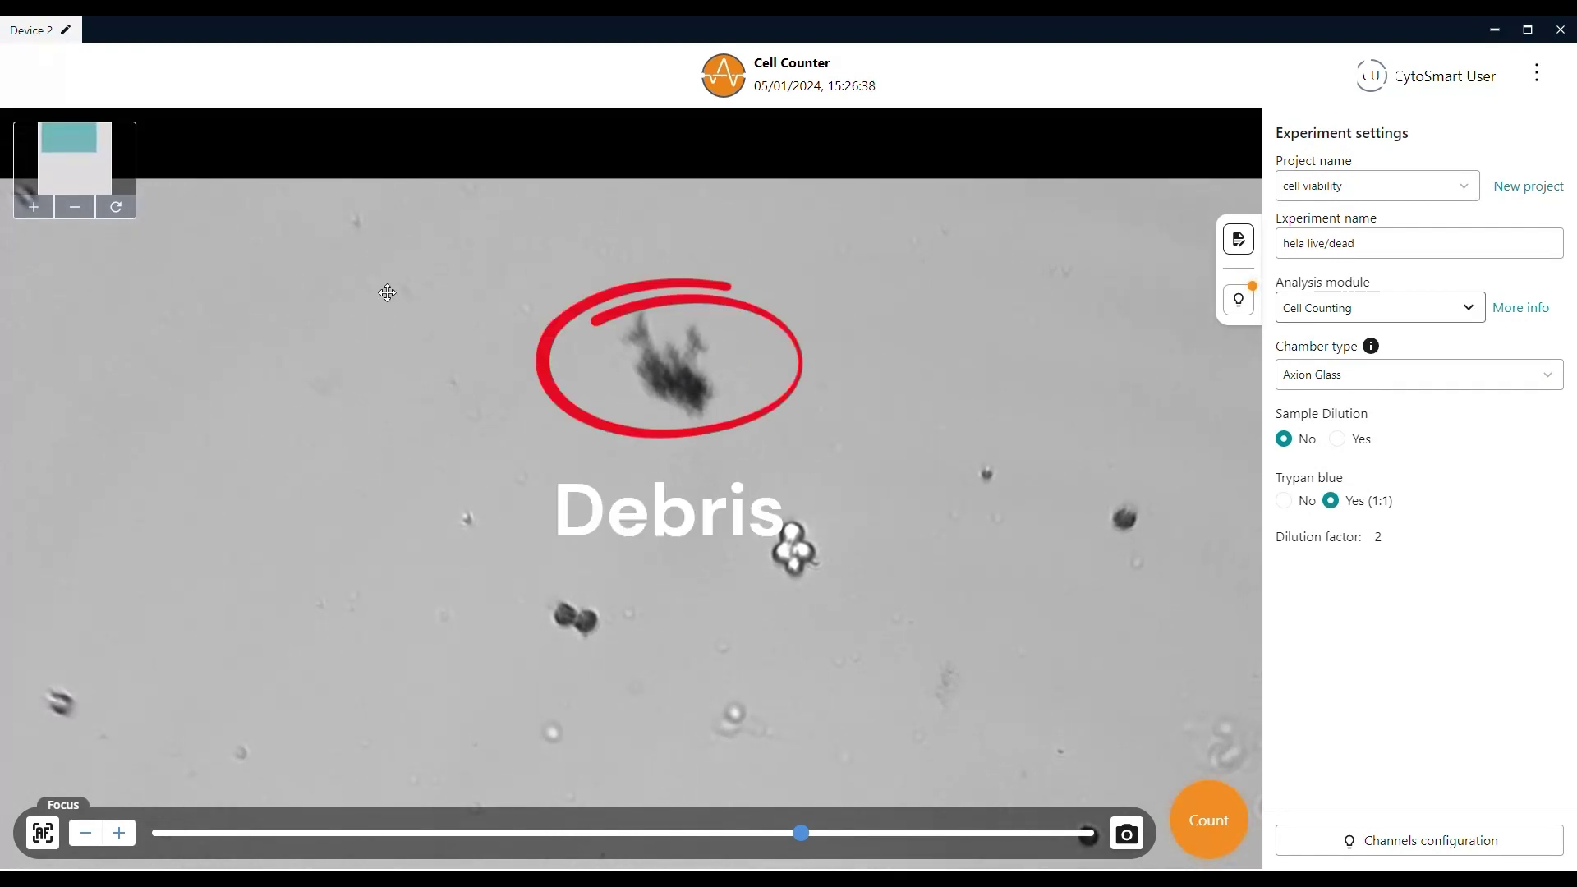
click(116, 207)
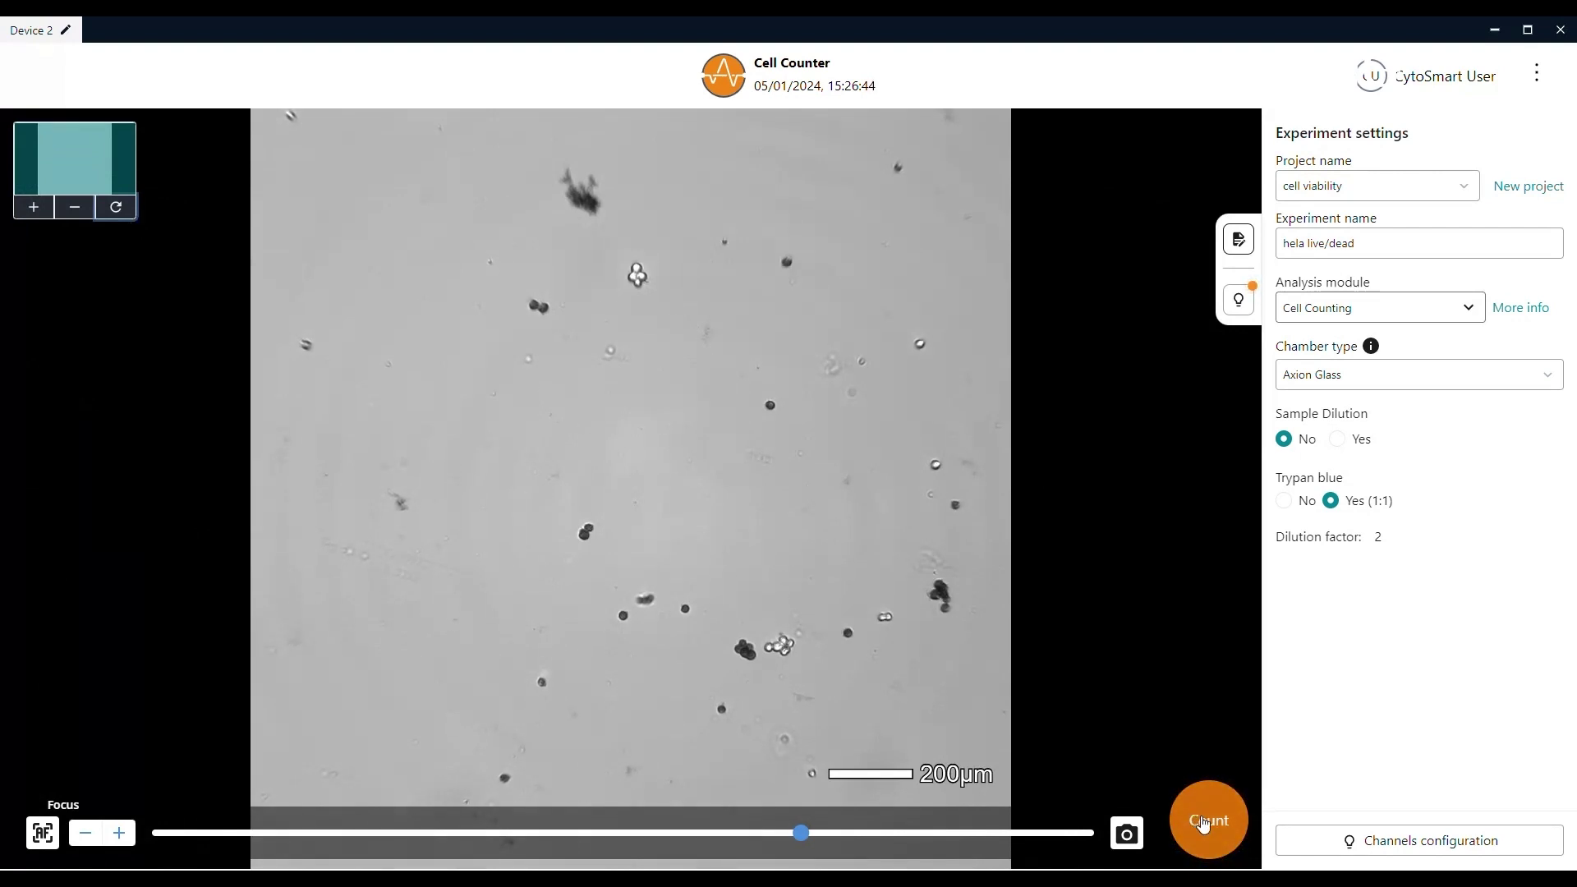
Capture four cell counts in the hela live/dead experiment
click(1204, 823)
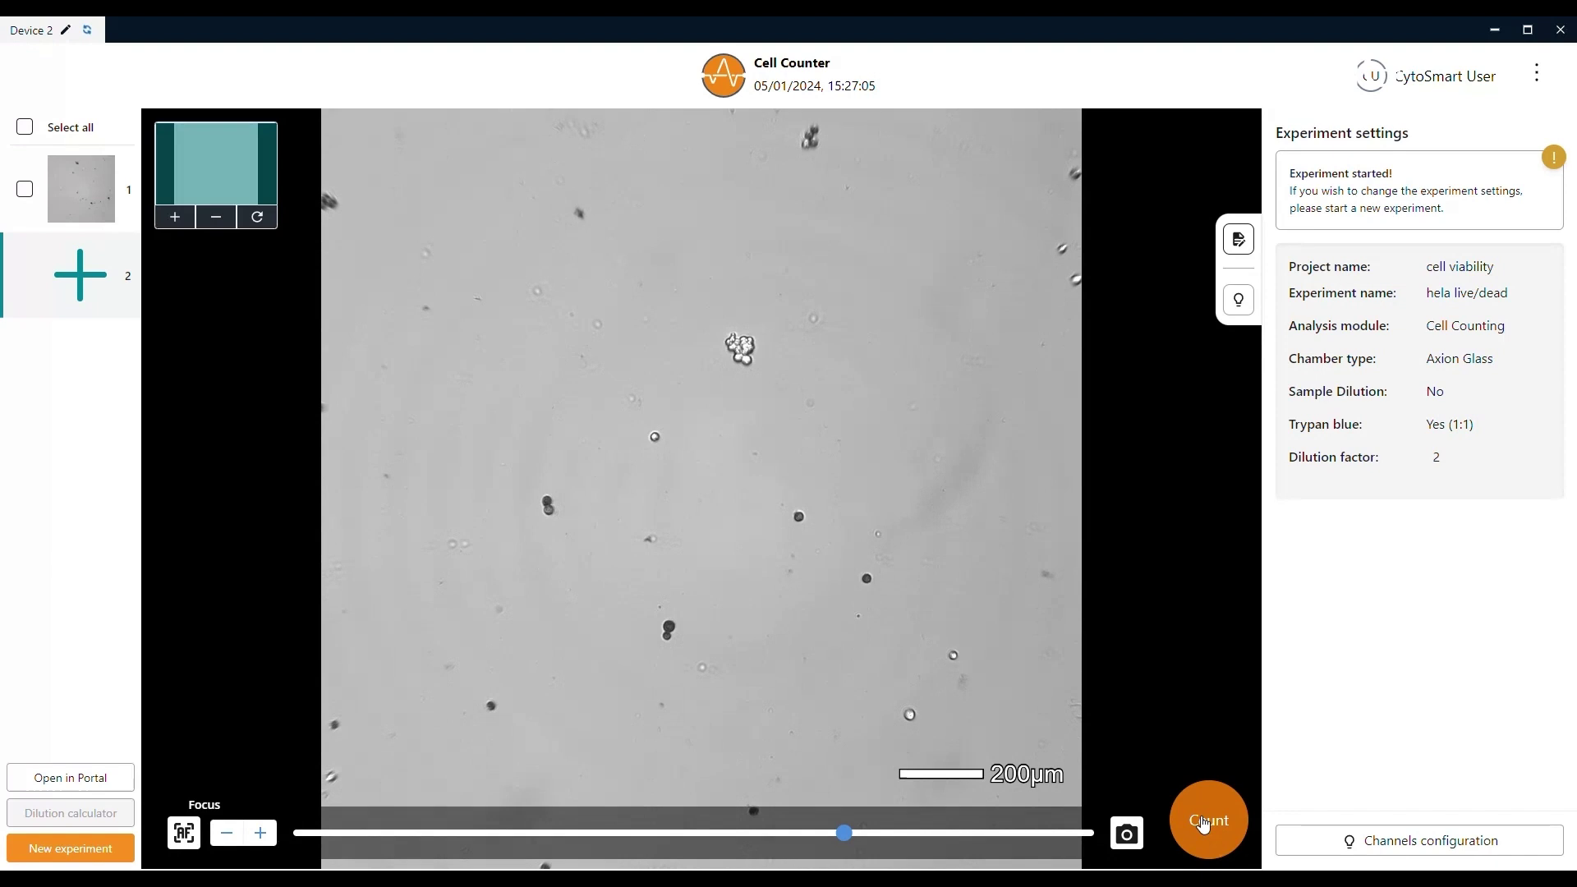
click(1204, 824)
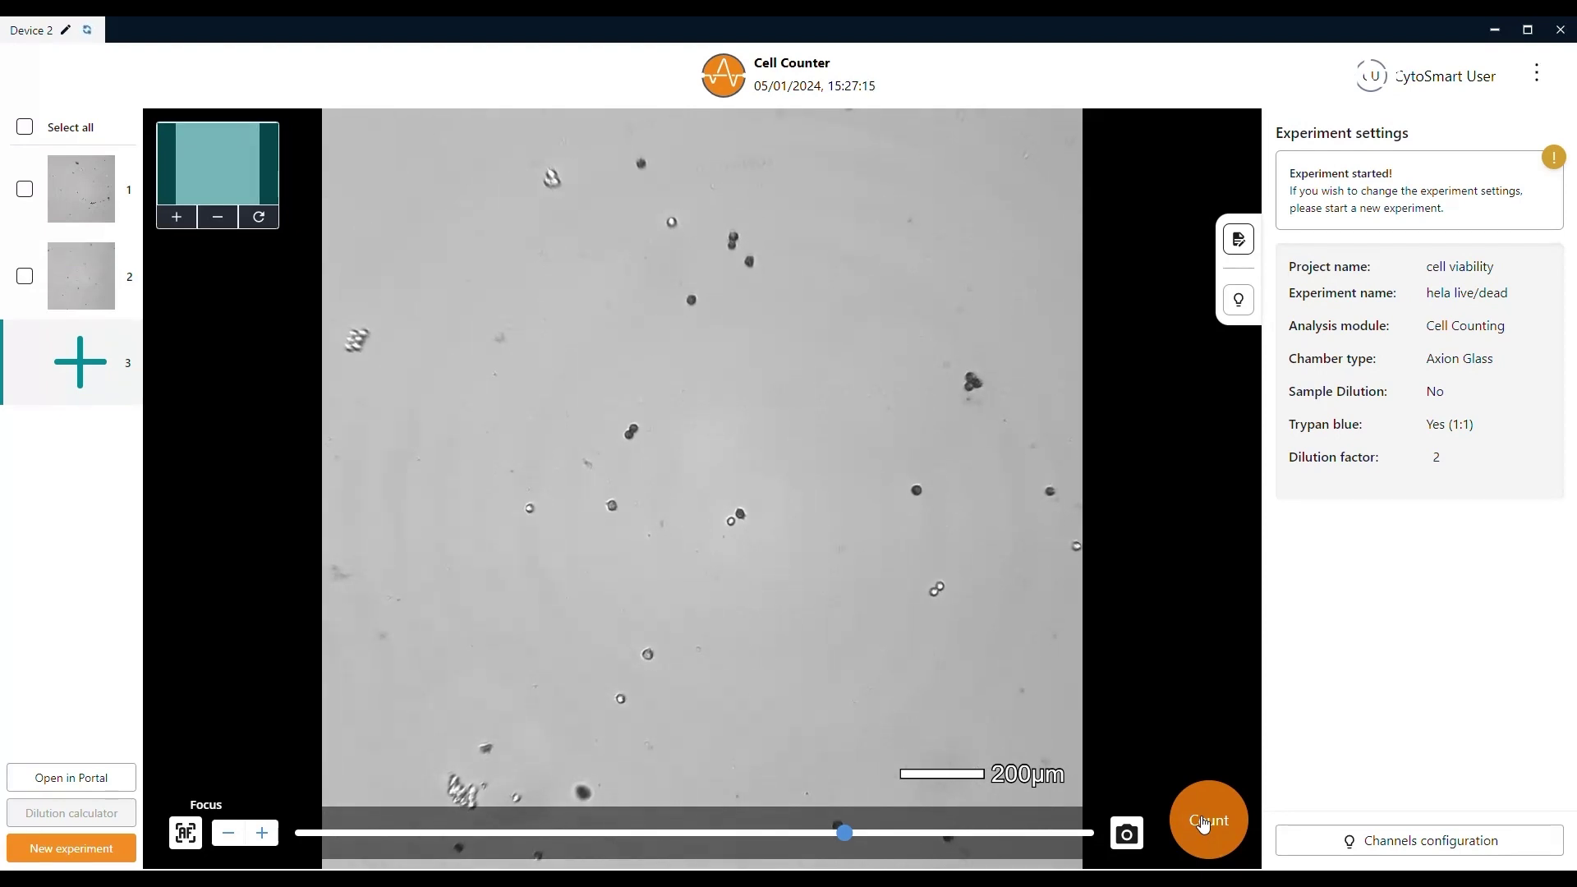
click(1203, 823)
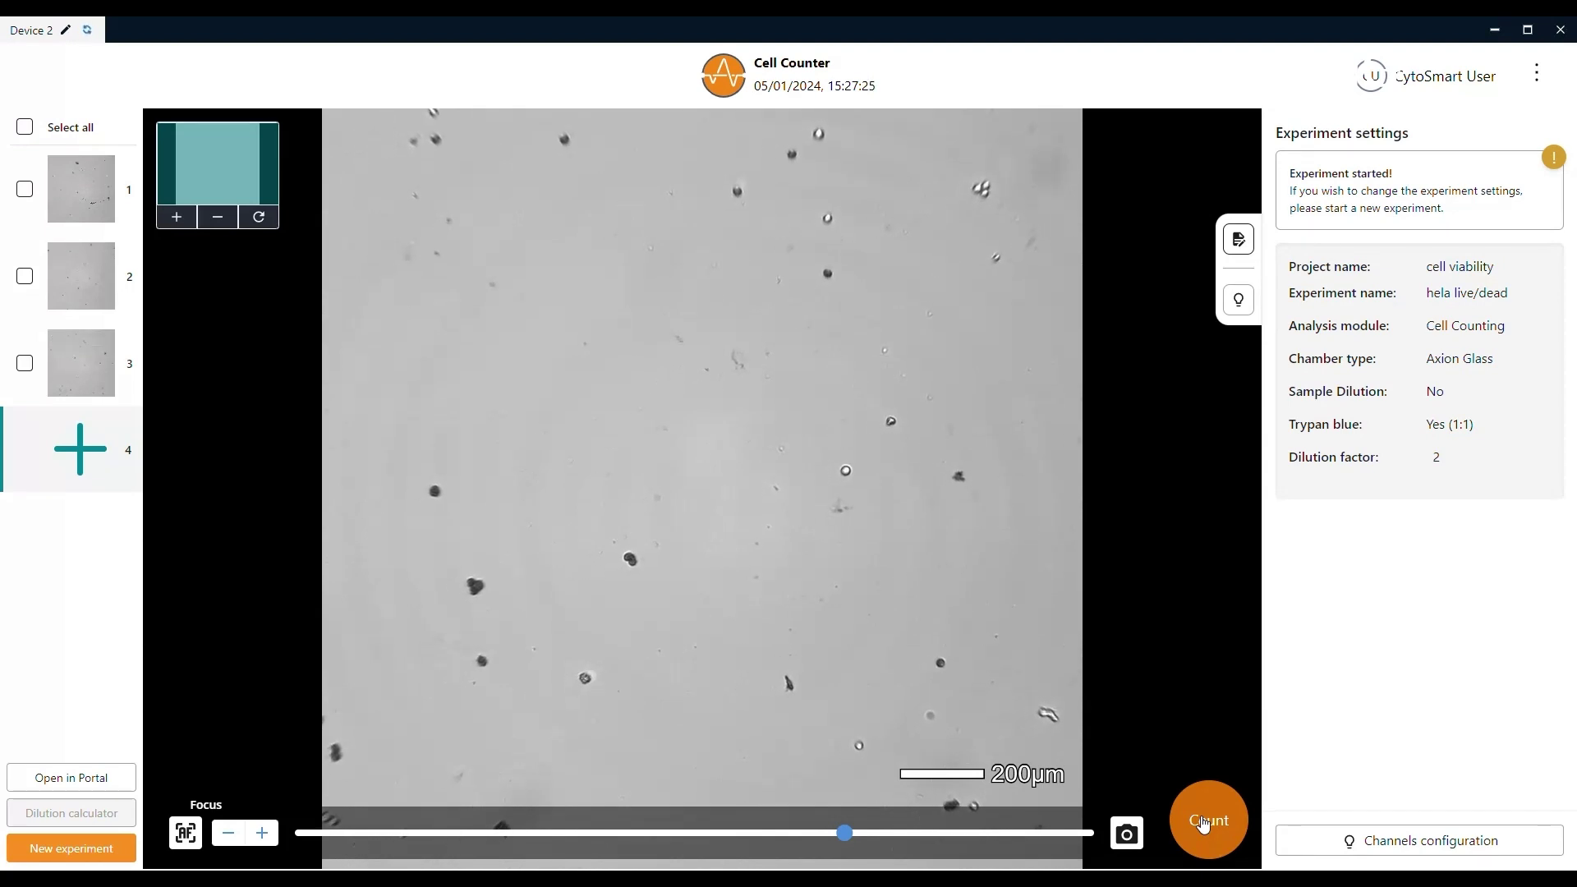
click(1204, 823)
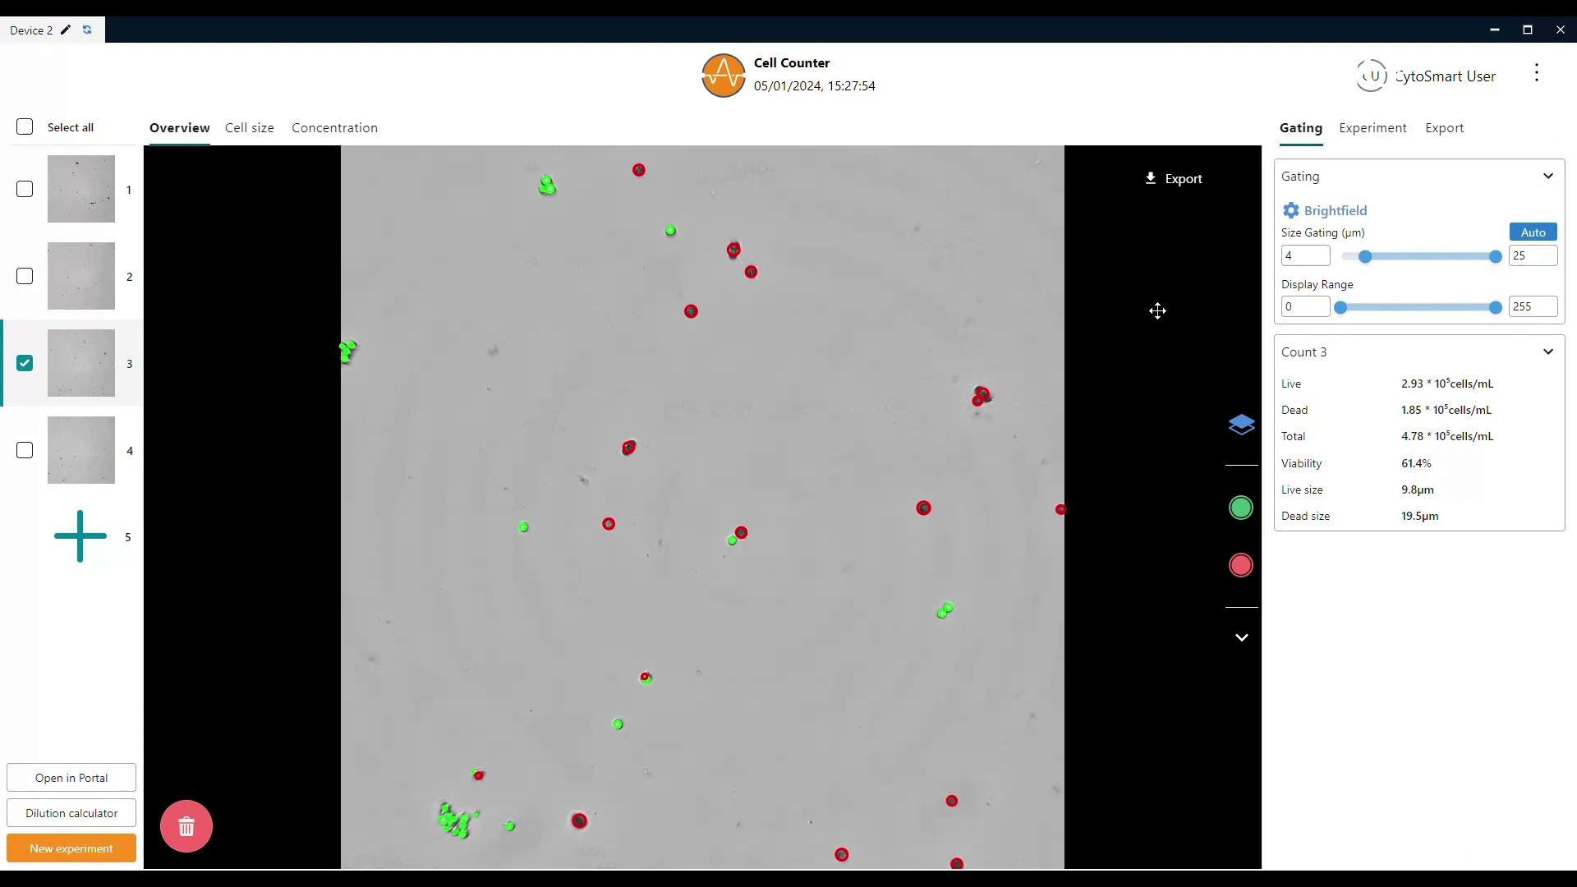
Raise the lower size gating limit to 9 µm while viewing count 3, and toggle the live and dead cell overlays off and on
mouse_move(1365, 257)
mouse_down()
mouse_move(1441, 261)
mouse_move(1381, 263)
mouse_move(1404, 263)
mouse_up()
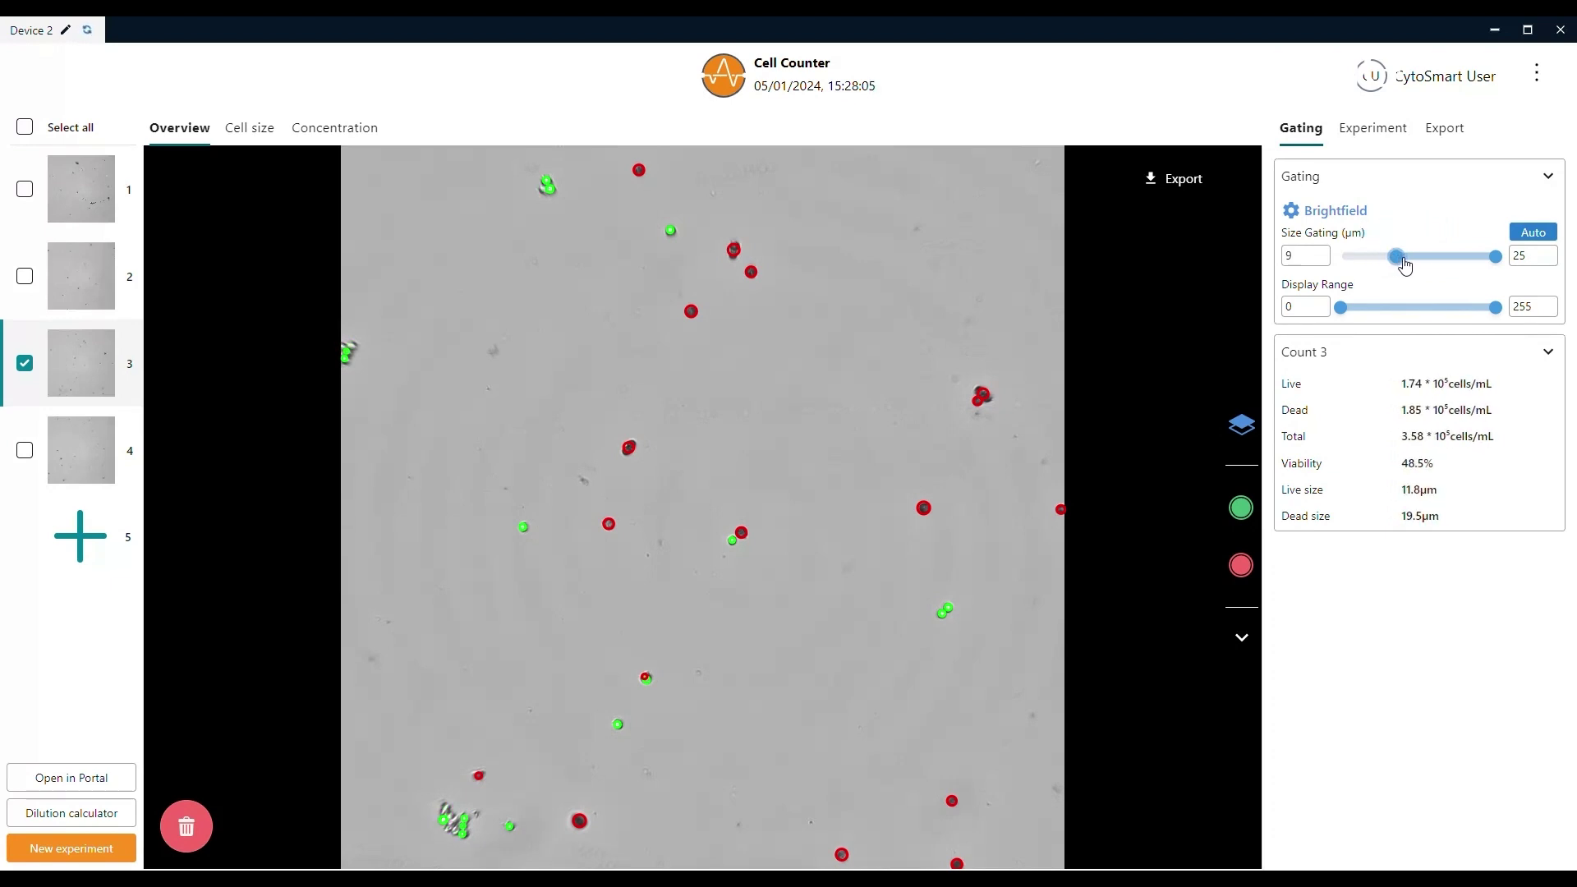
click(1244, 510)
click(1244, 510)
click(1245, 567)
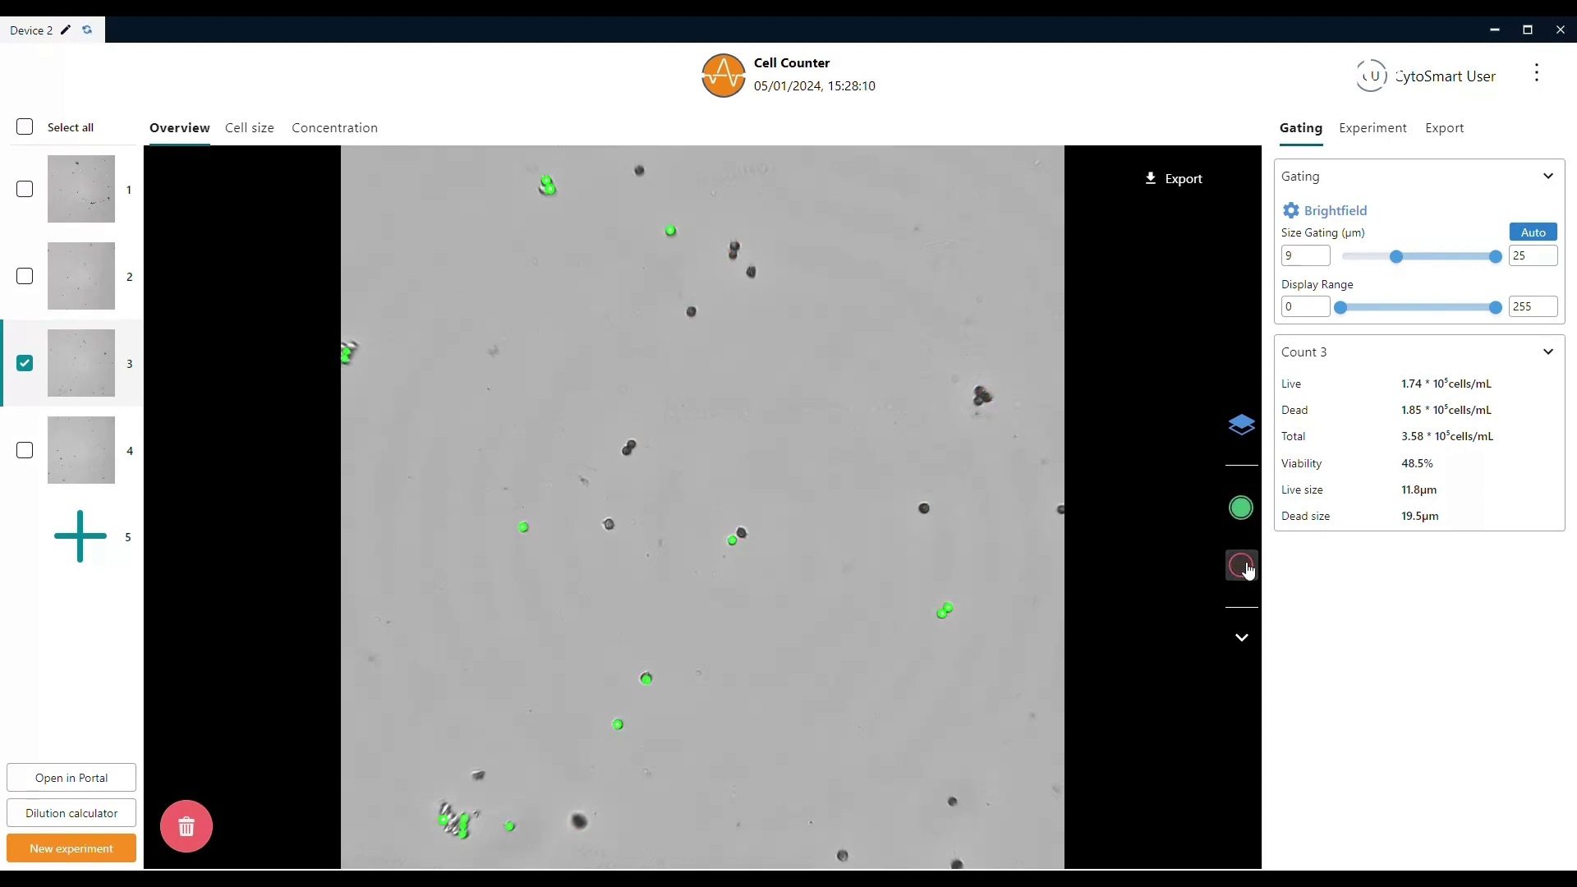
click(1245, 566)
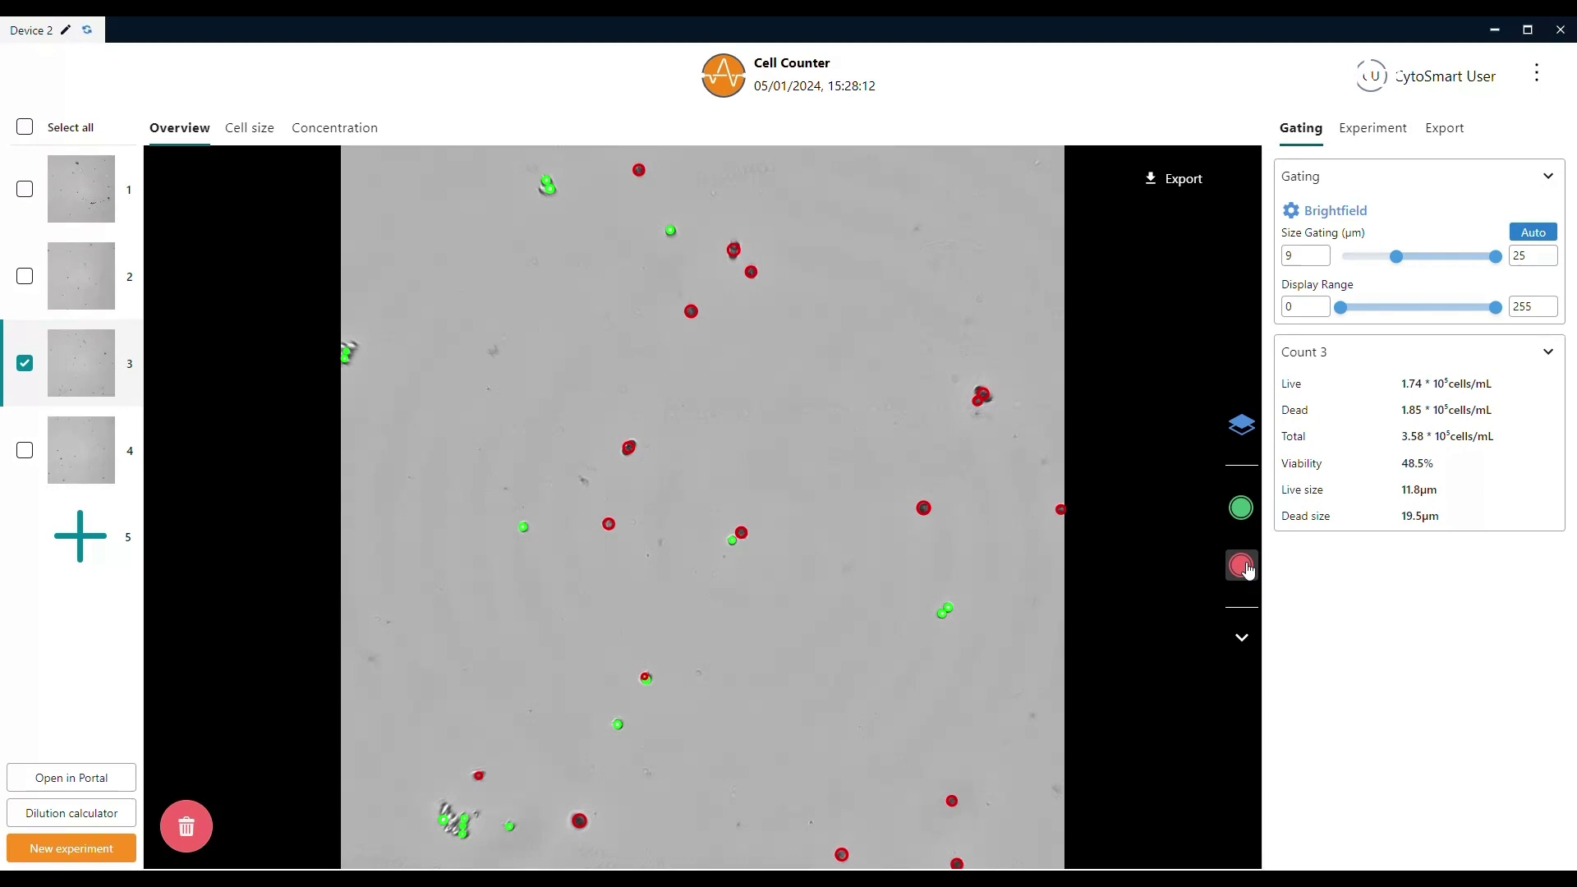
Collapse and expand the overlay controls of count 3, and compare the cell outlines with the brightfield image hidden and shown
click(1242, 639)
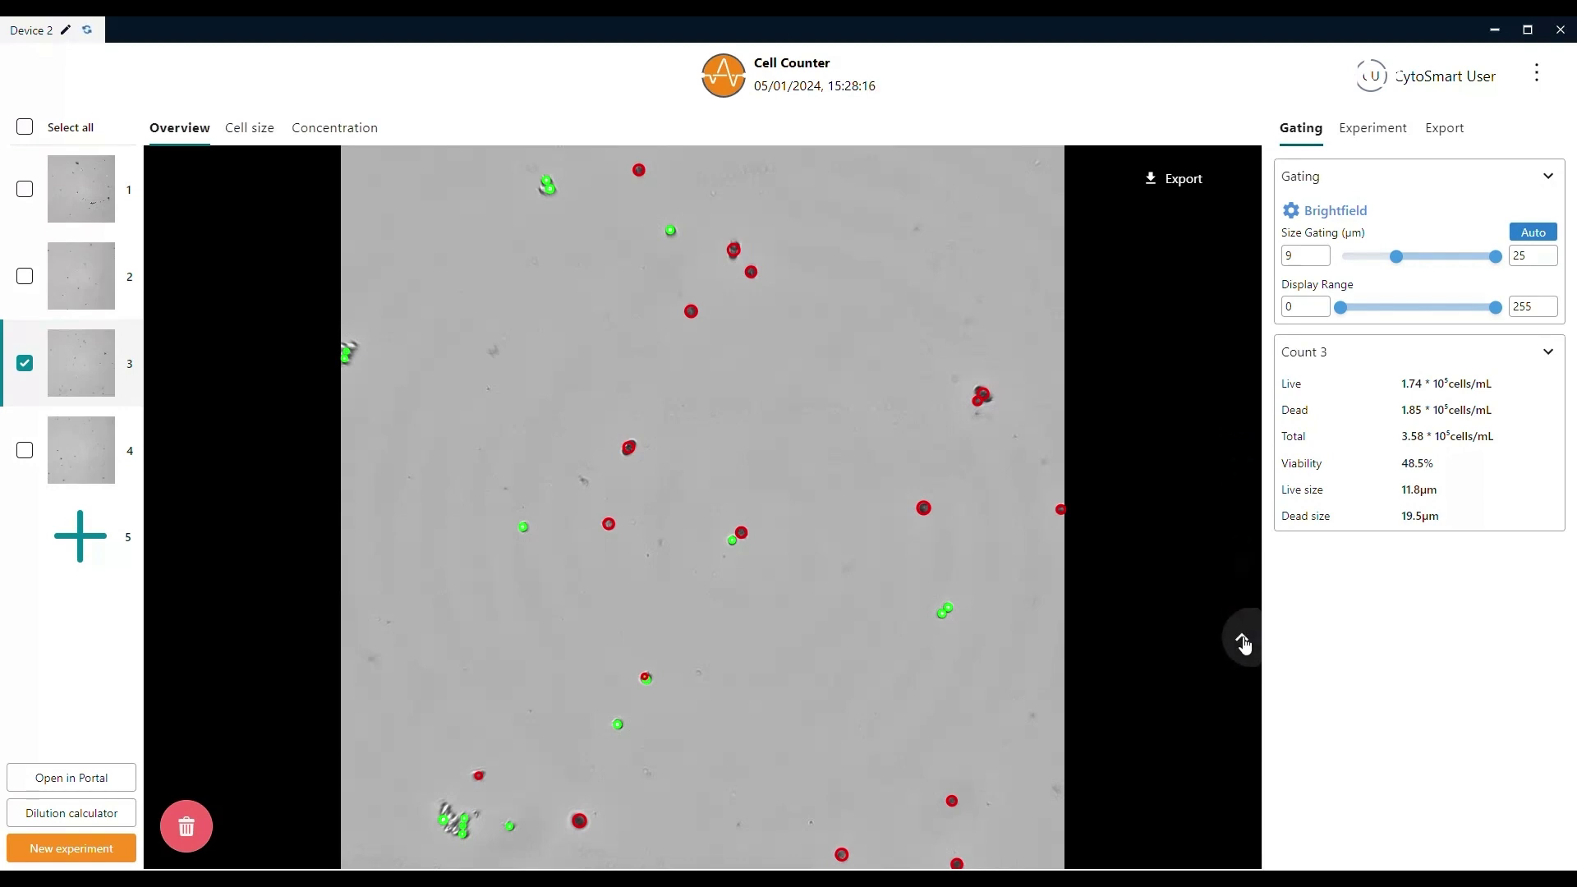
click(1243, 642)
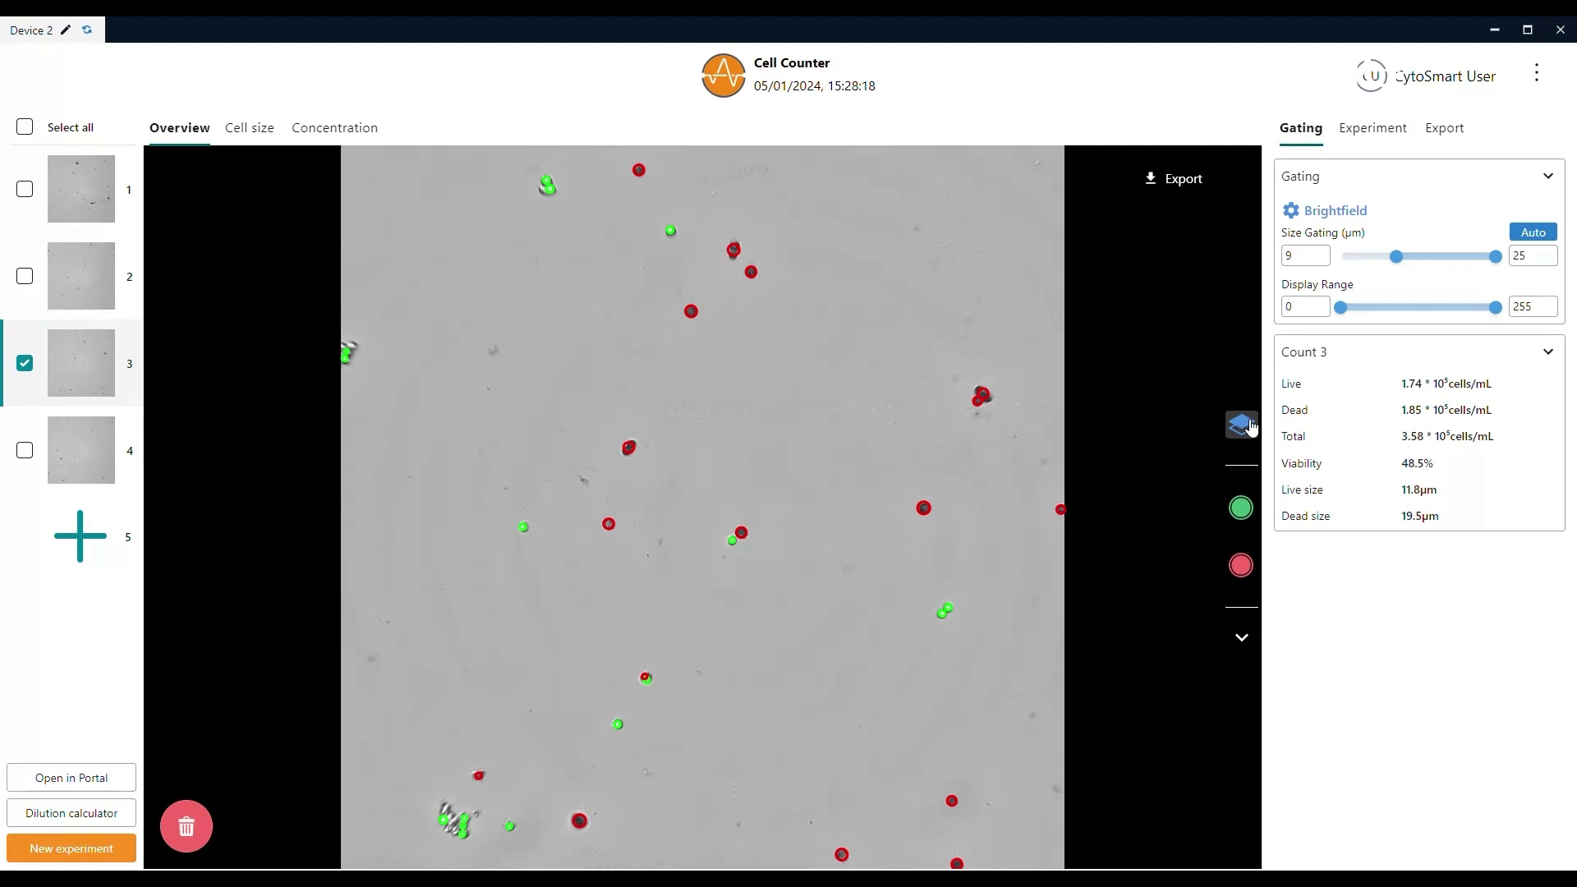
click(1243, 424)
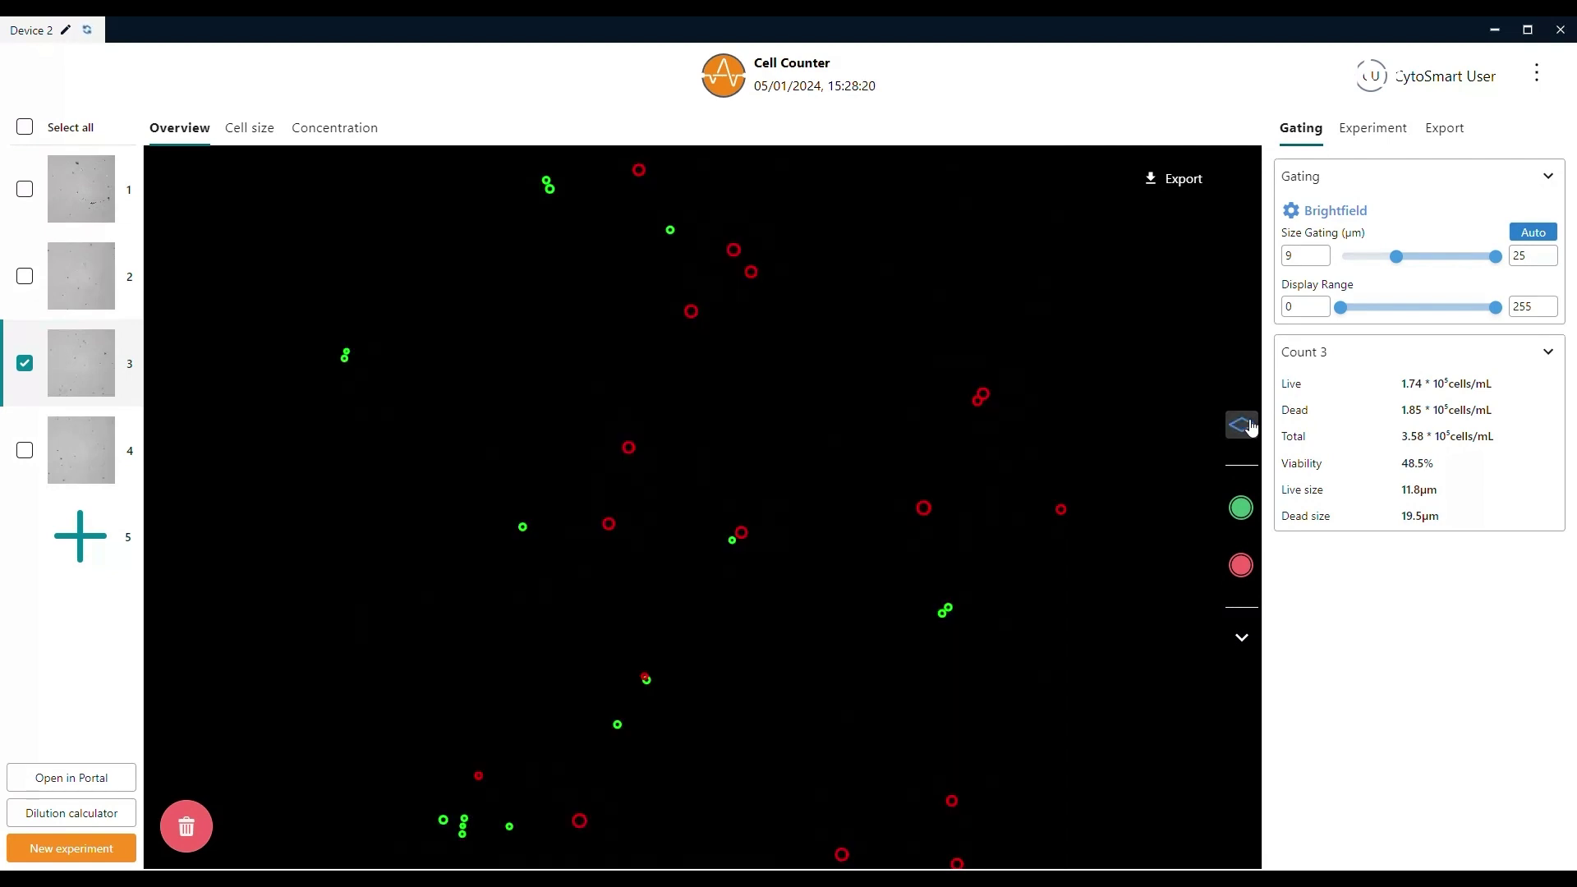
click(1248, 426)
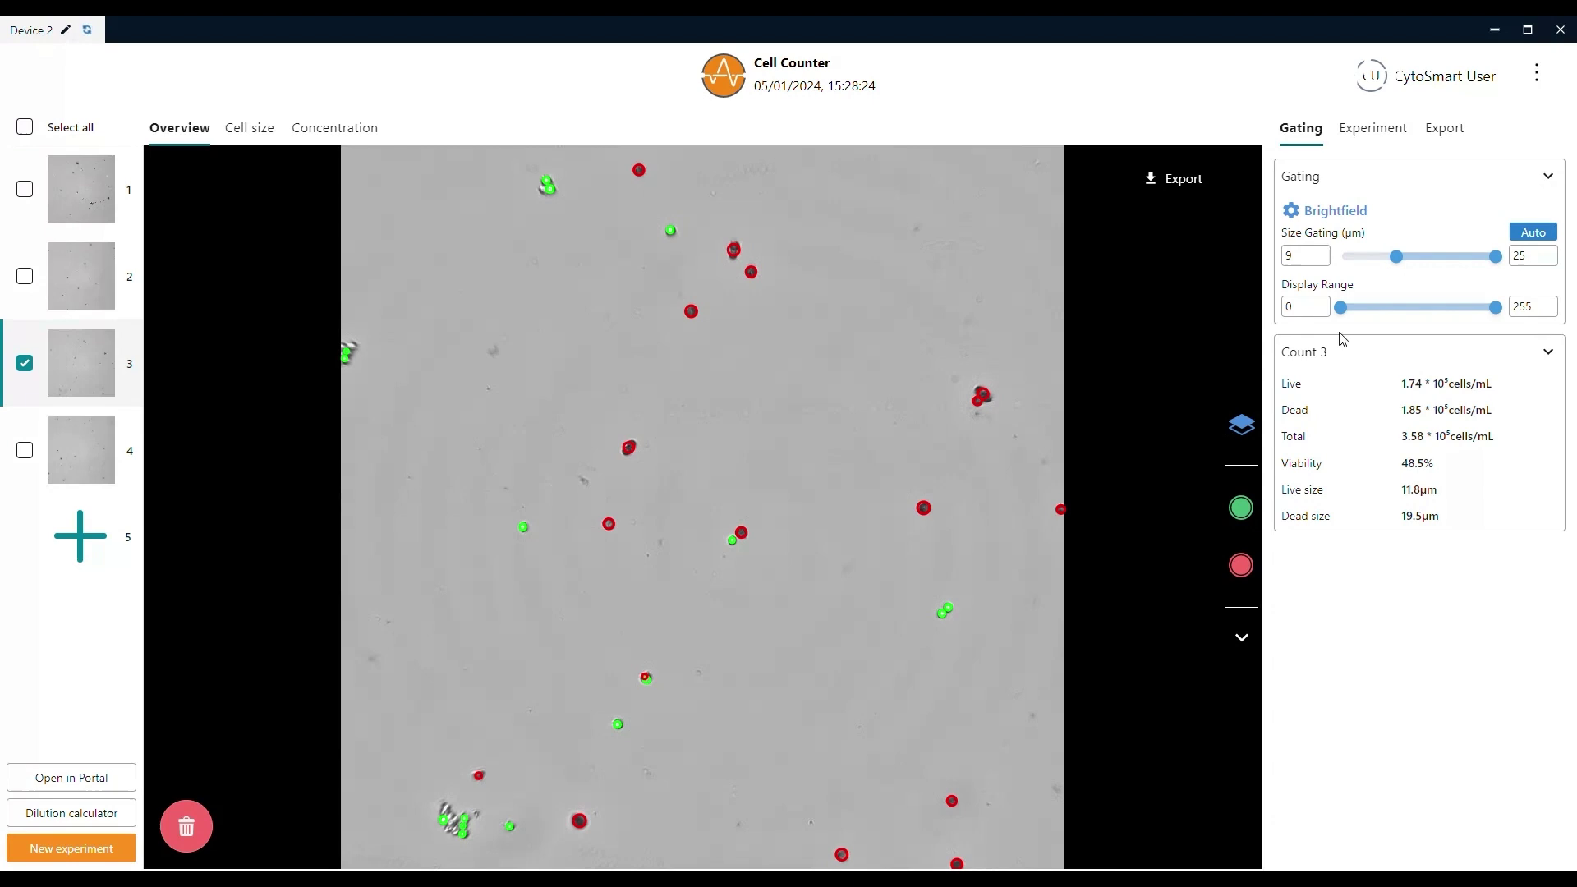
Set the lower size gating limit to 6 µm and select all four counts to average their results
mouse_move(1400, 267)
drag(1400, 267, 1385, 269)
click(26, 127)
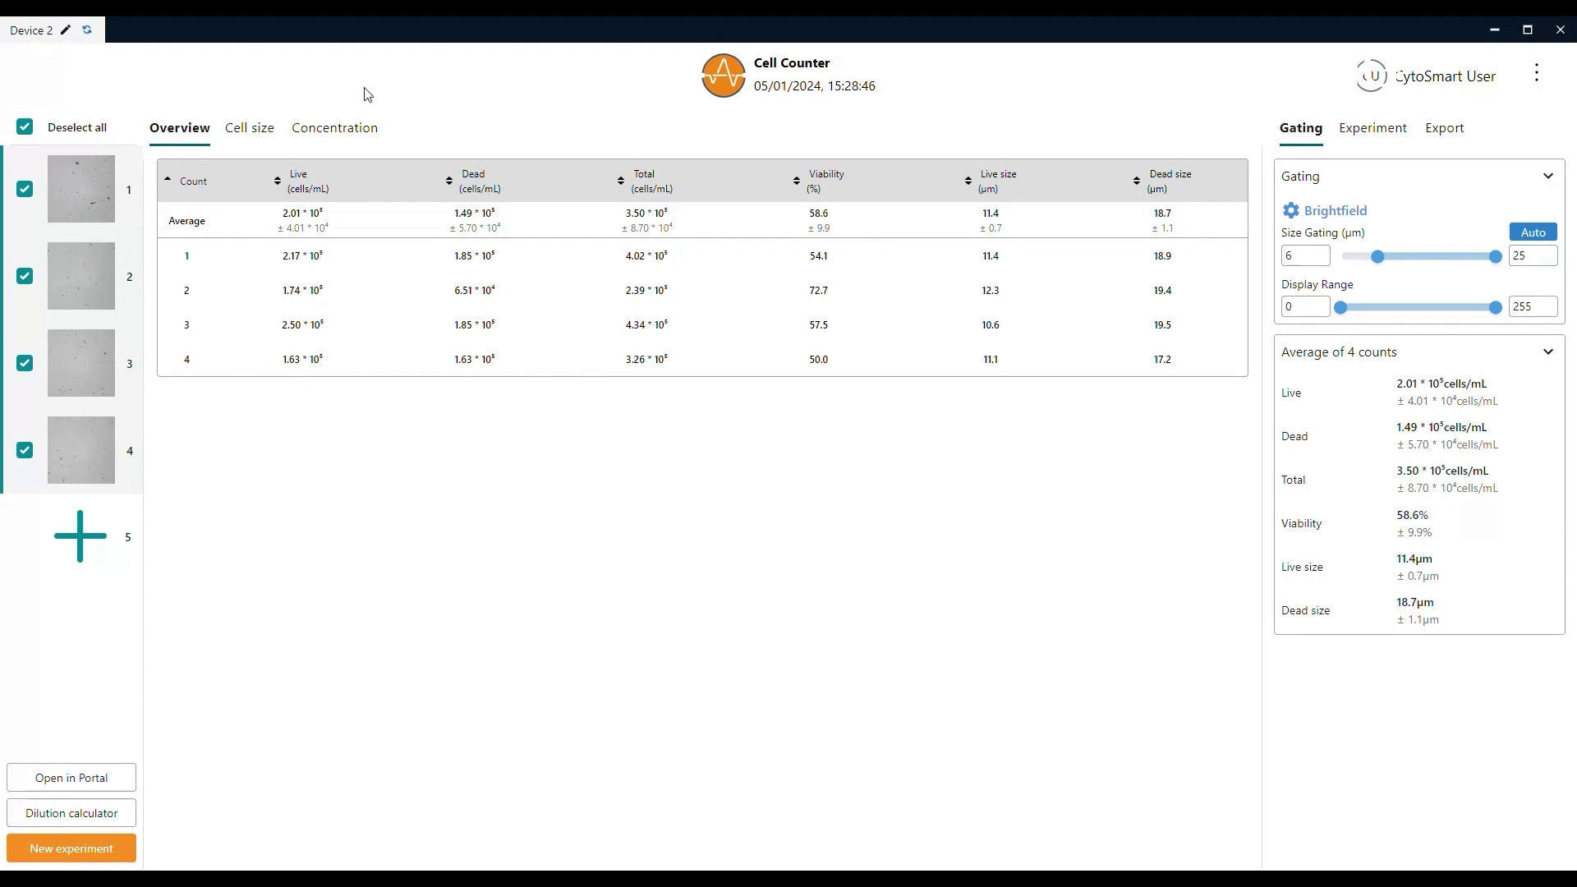
Review the cell size histogram of the four counts, toggling the live and dead series and checking the size gating limit handles
click(264, 135)
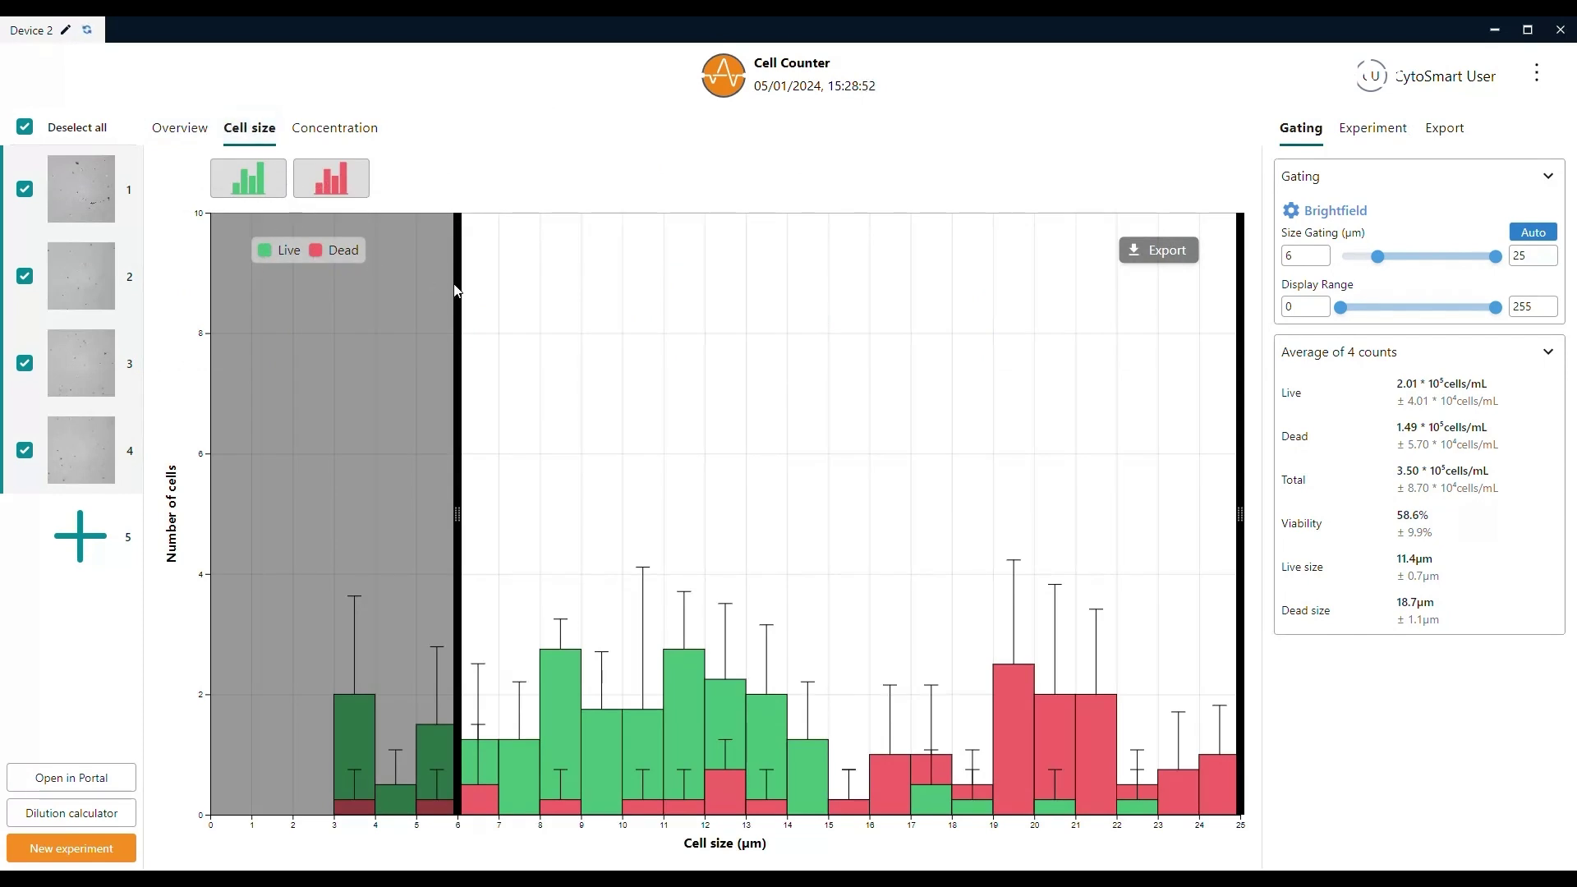
click(268, 201)
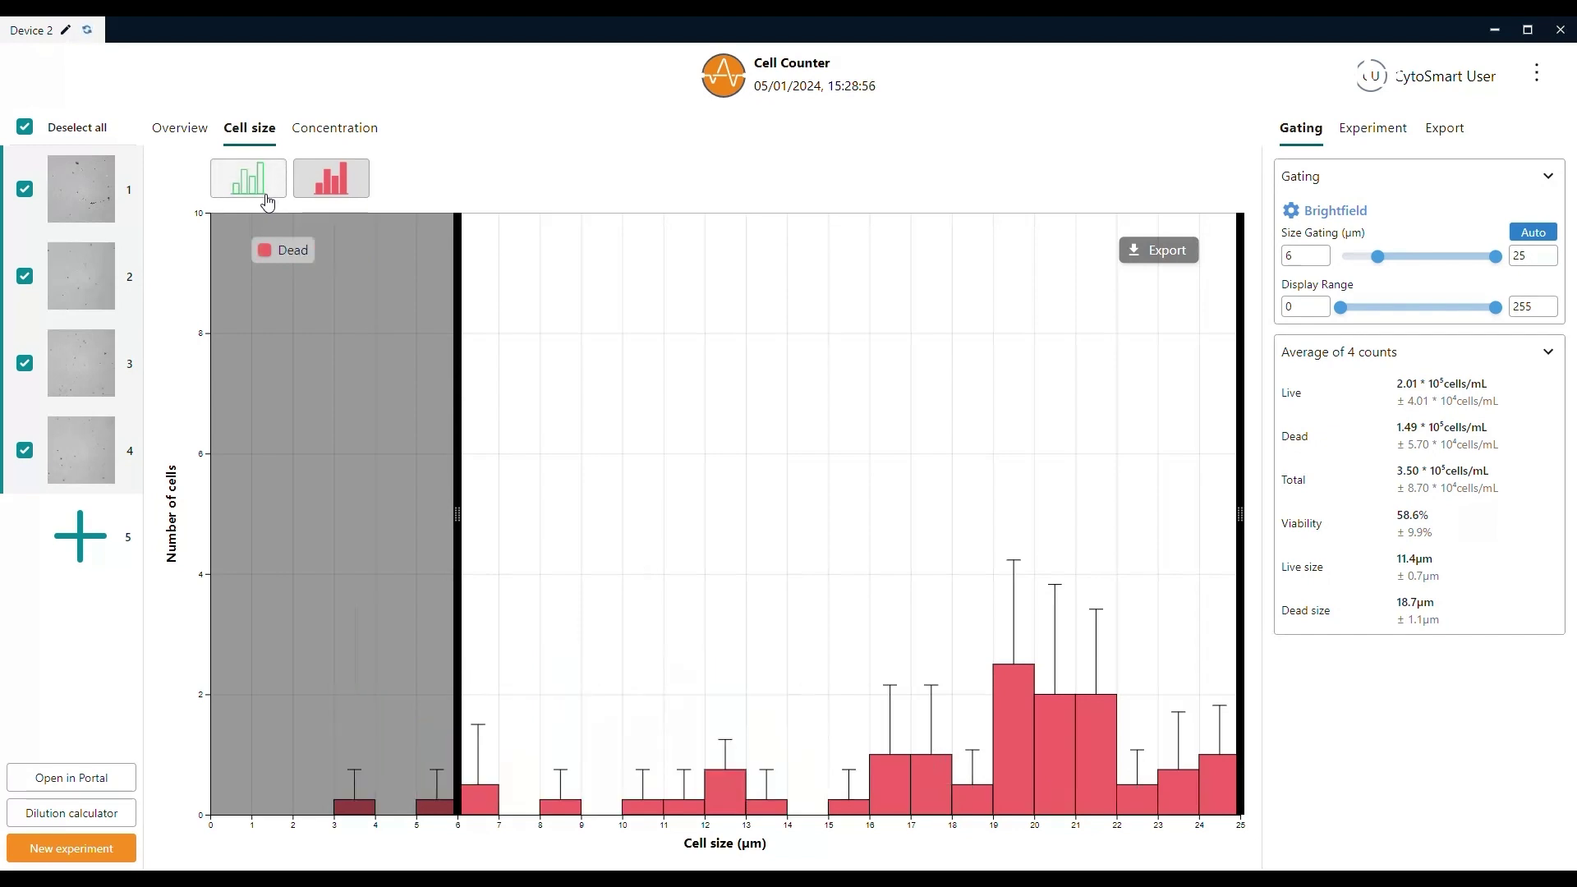
click(268, 201)
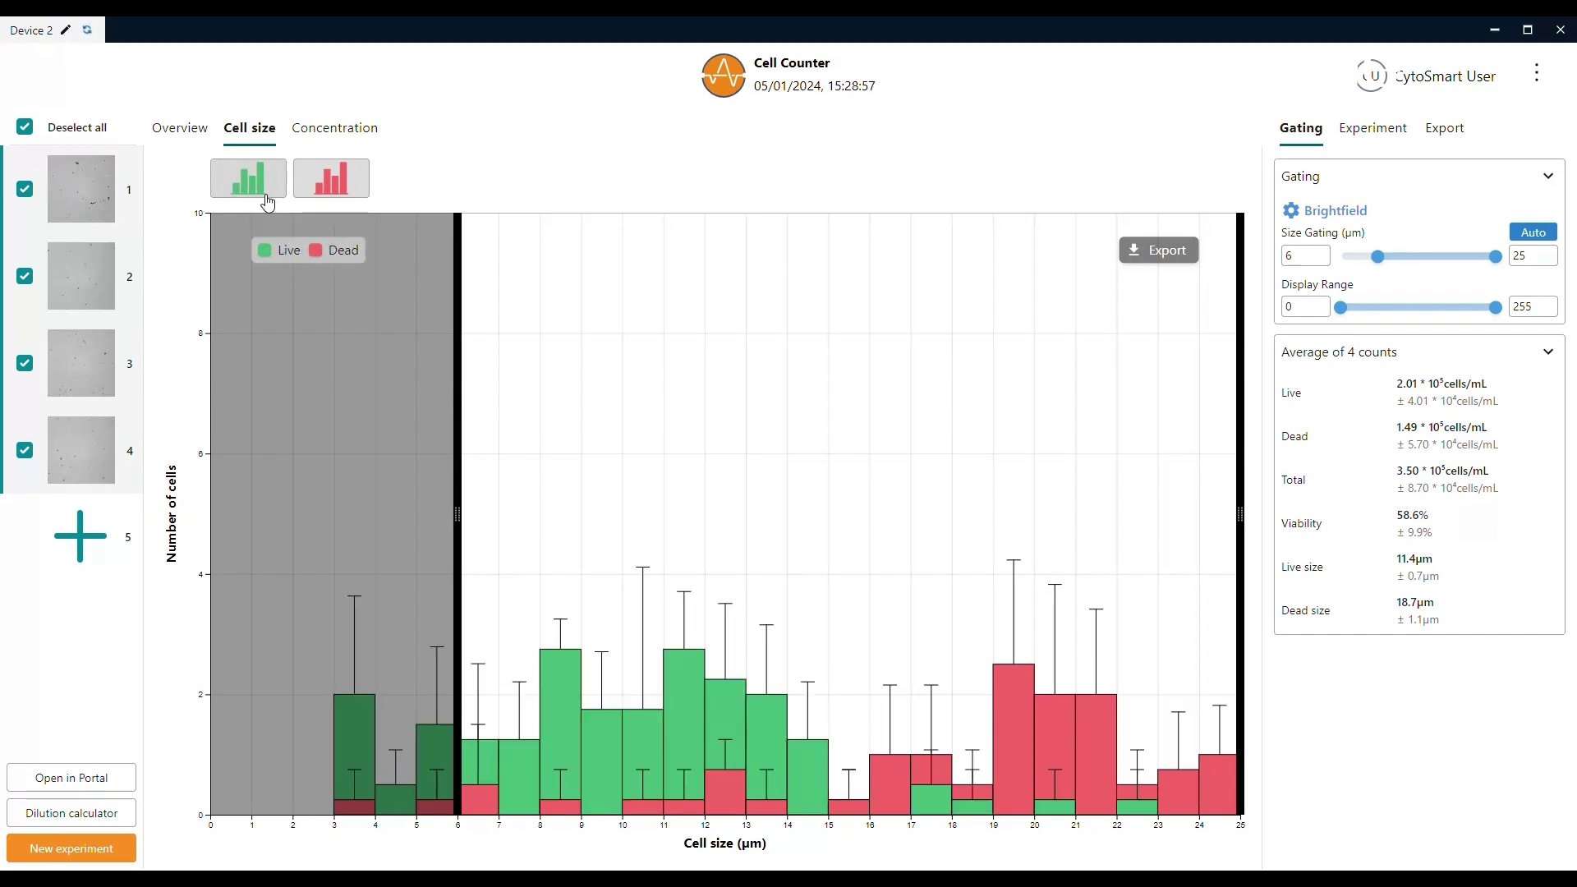
click(354, 196)
click(354, 196)
mouse_move(448, 521)
mouse_down()
mouse_move(468, 528)
mouse_move(307, 552)
mouse_move(425, 521)
mouse_move(457, 530)
mouse_up()
mouse_move(1252, 513)
mouse_down()
mouse_move(916, 558)
mouse_move(1035, 526)
mouse_move(1255, 515)
mouse_up()
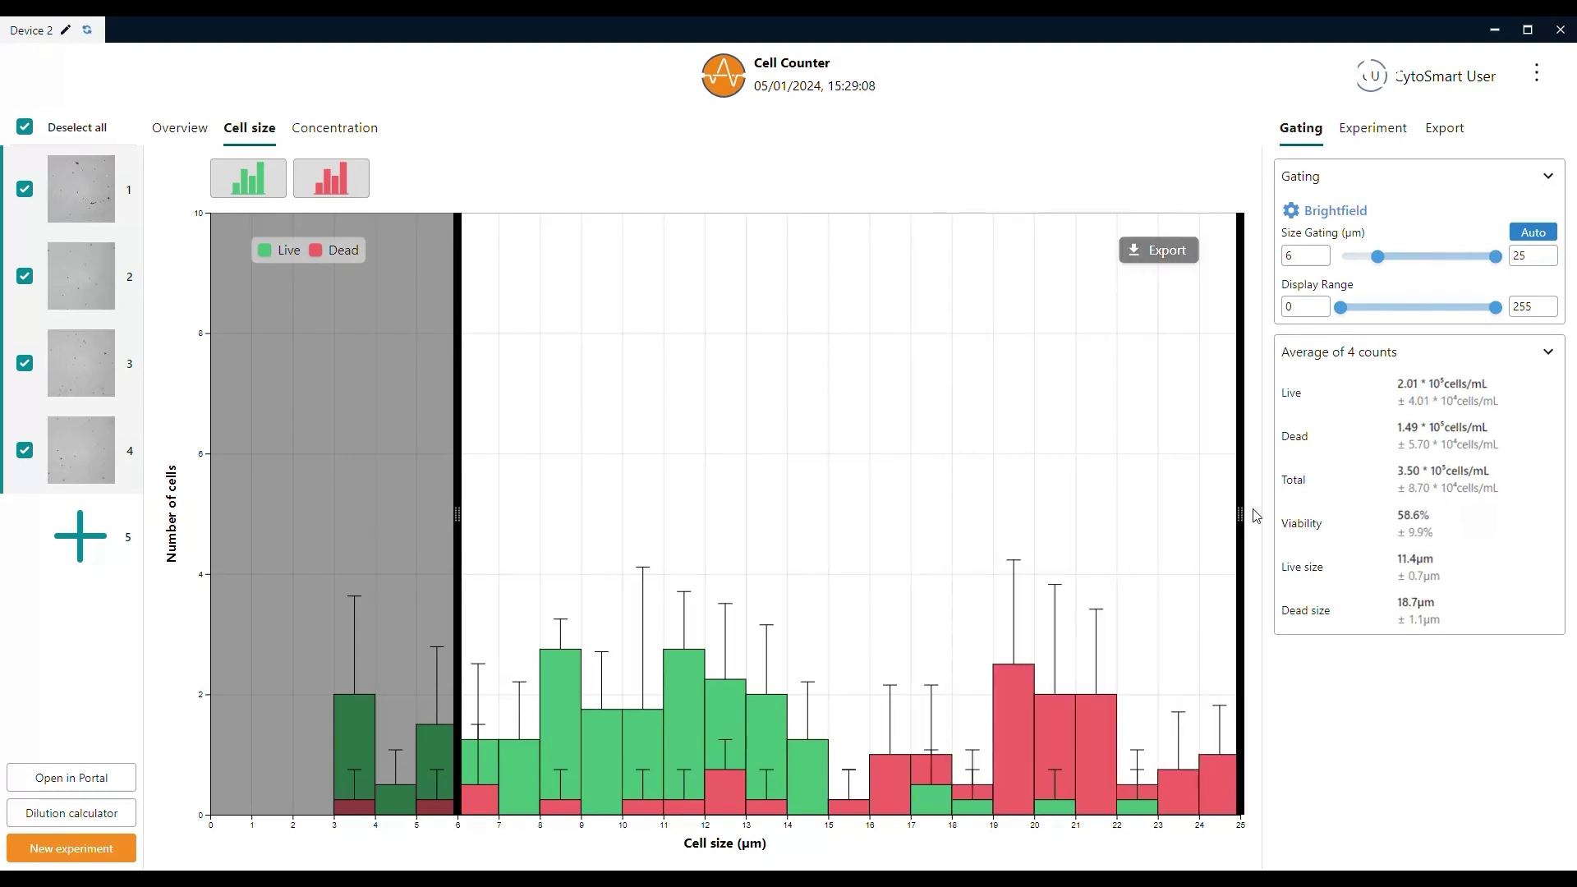
Review the total, live and dead concentration chart with its PNG and SVG export options, and view the experiment details
click(347, 143)
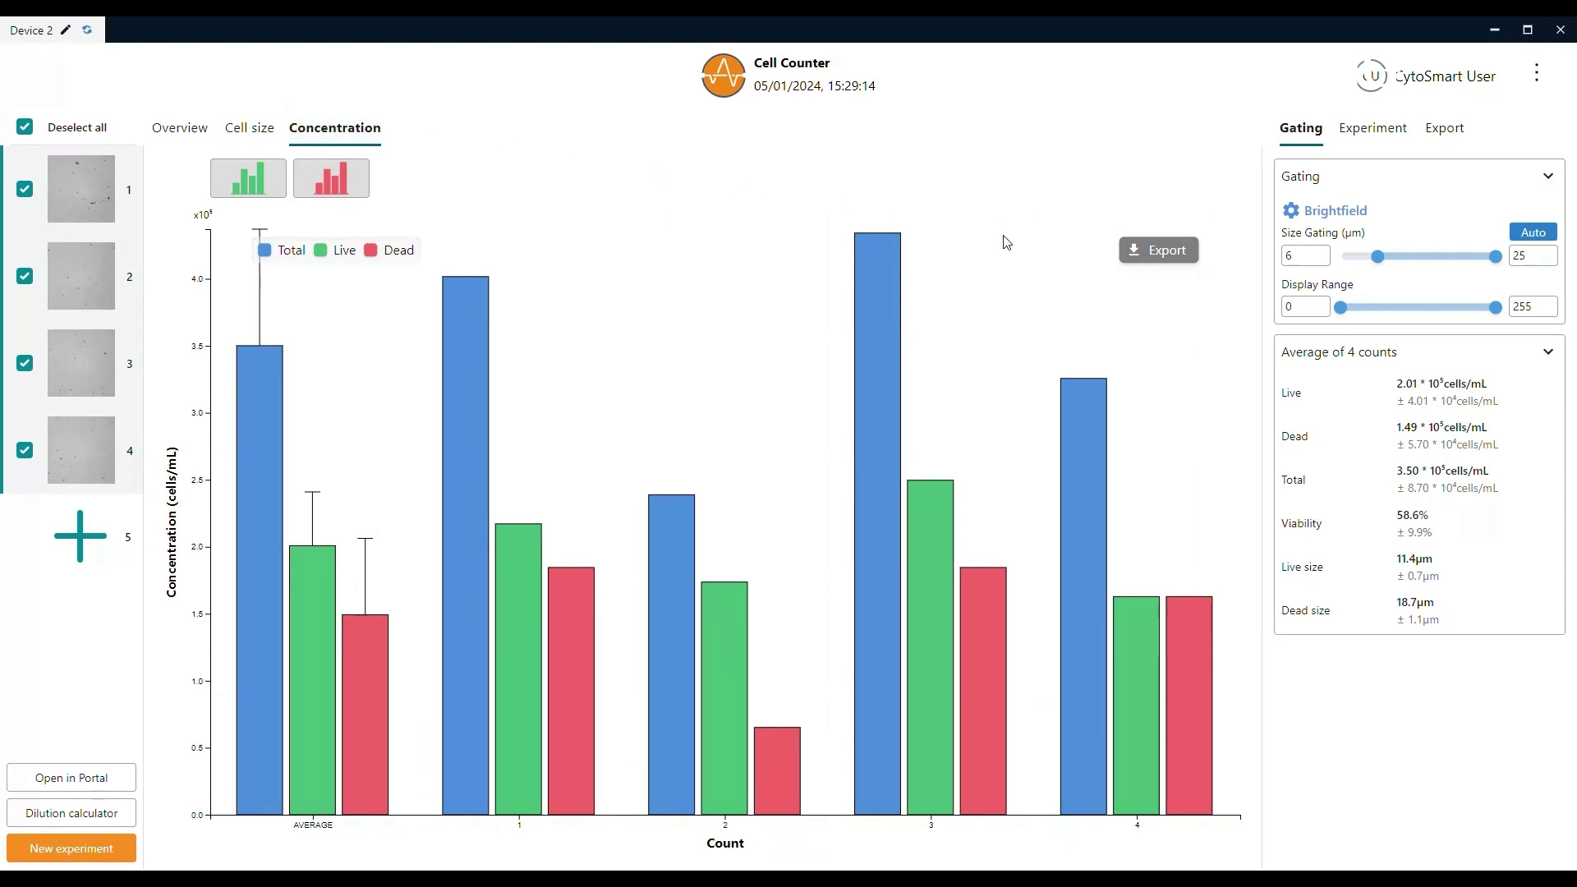
click(1159, 251)
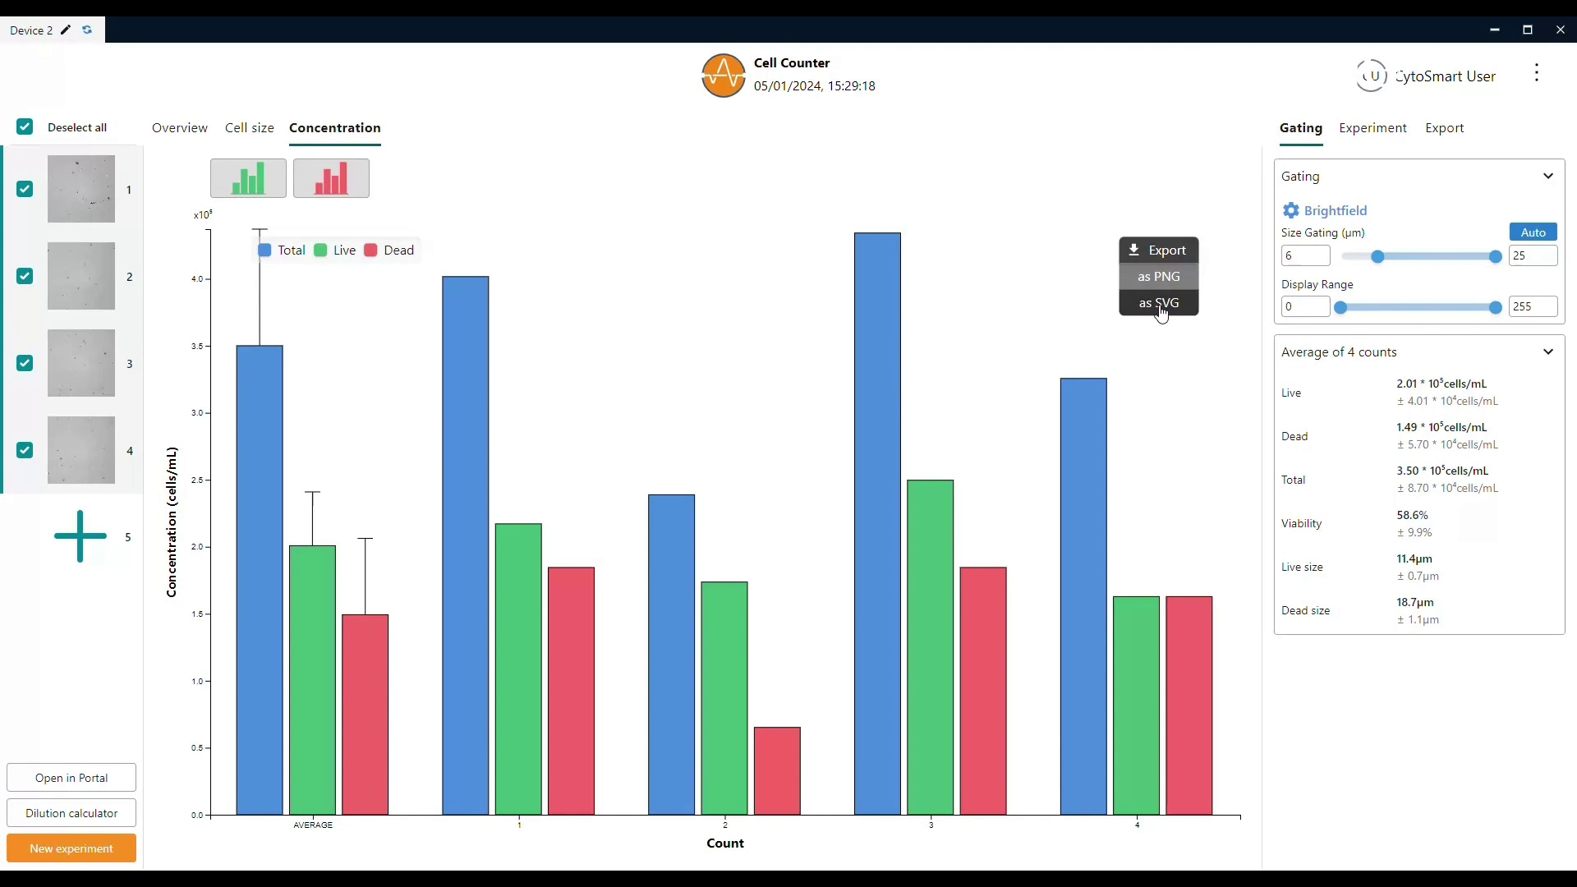
click(1181, 304)
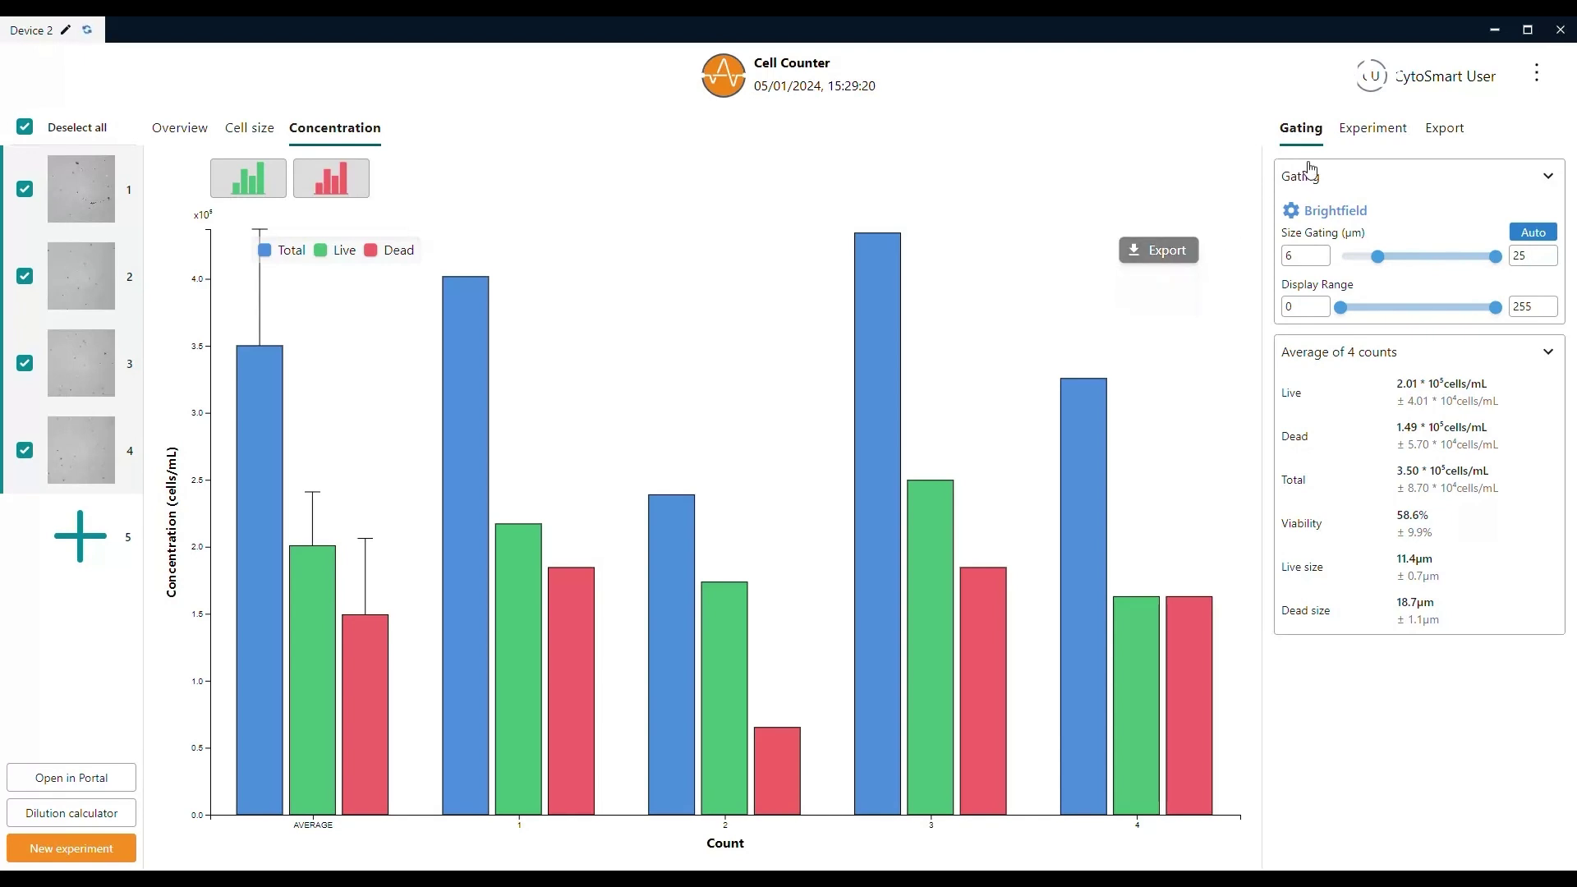
click(1356, 141)
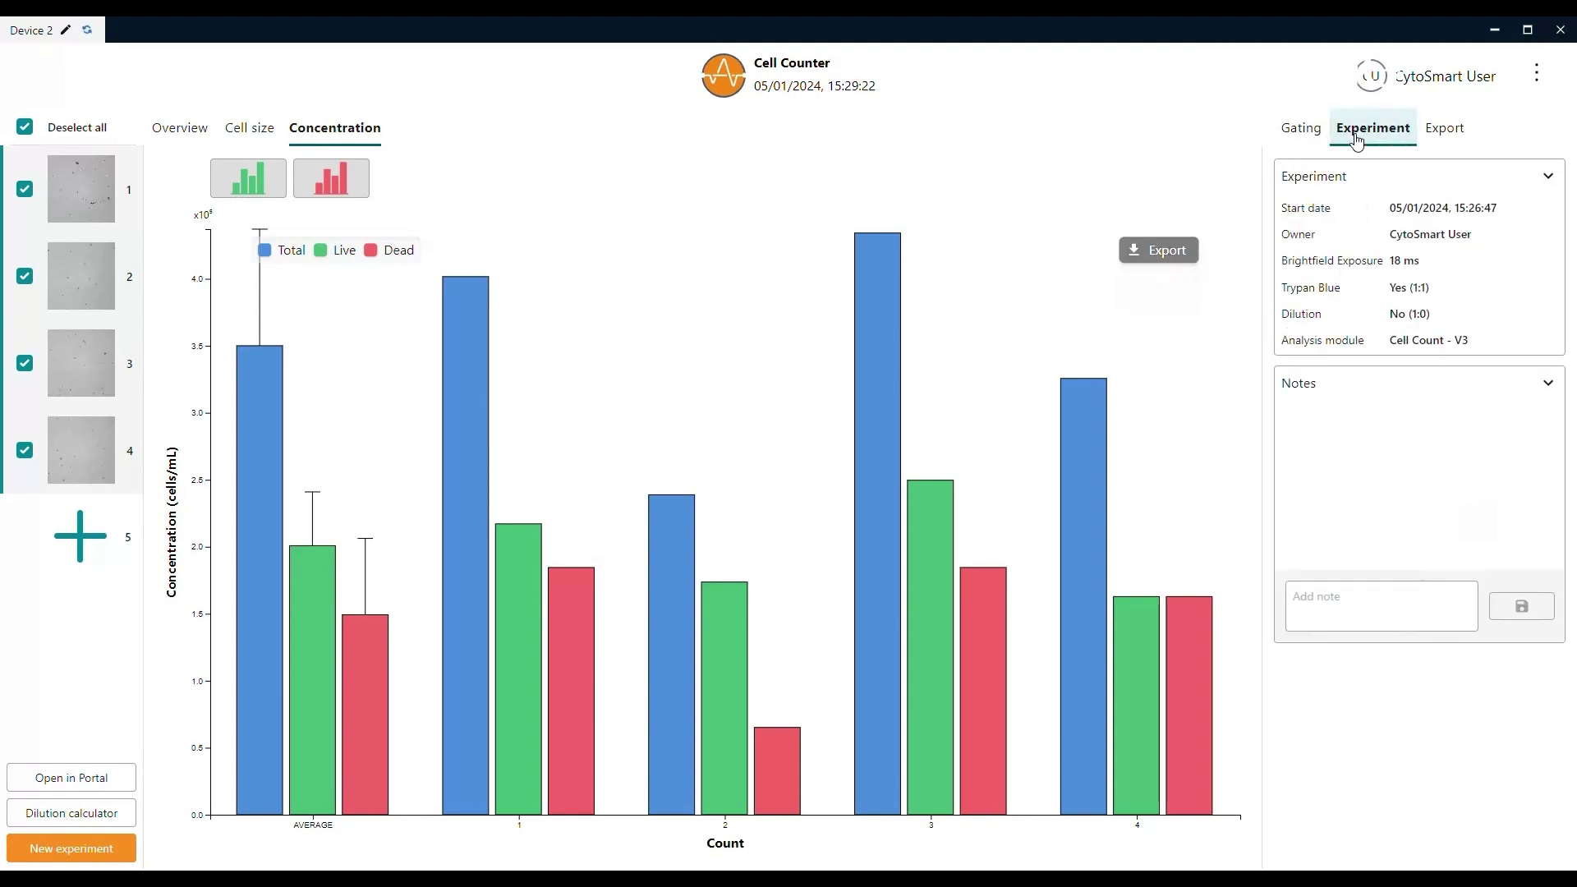
Open the dilution calculator for the four counts, base it on live cells, and set the desired concentration to 5 × 10^4 cells/mL
click(1306, 132)
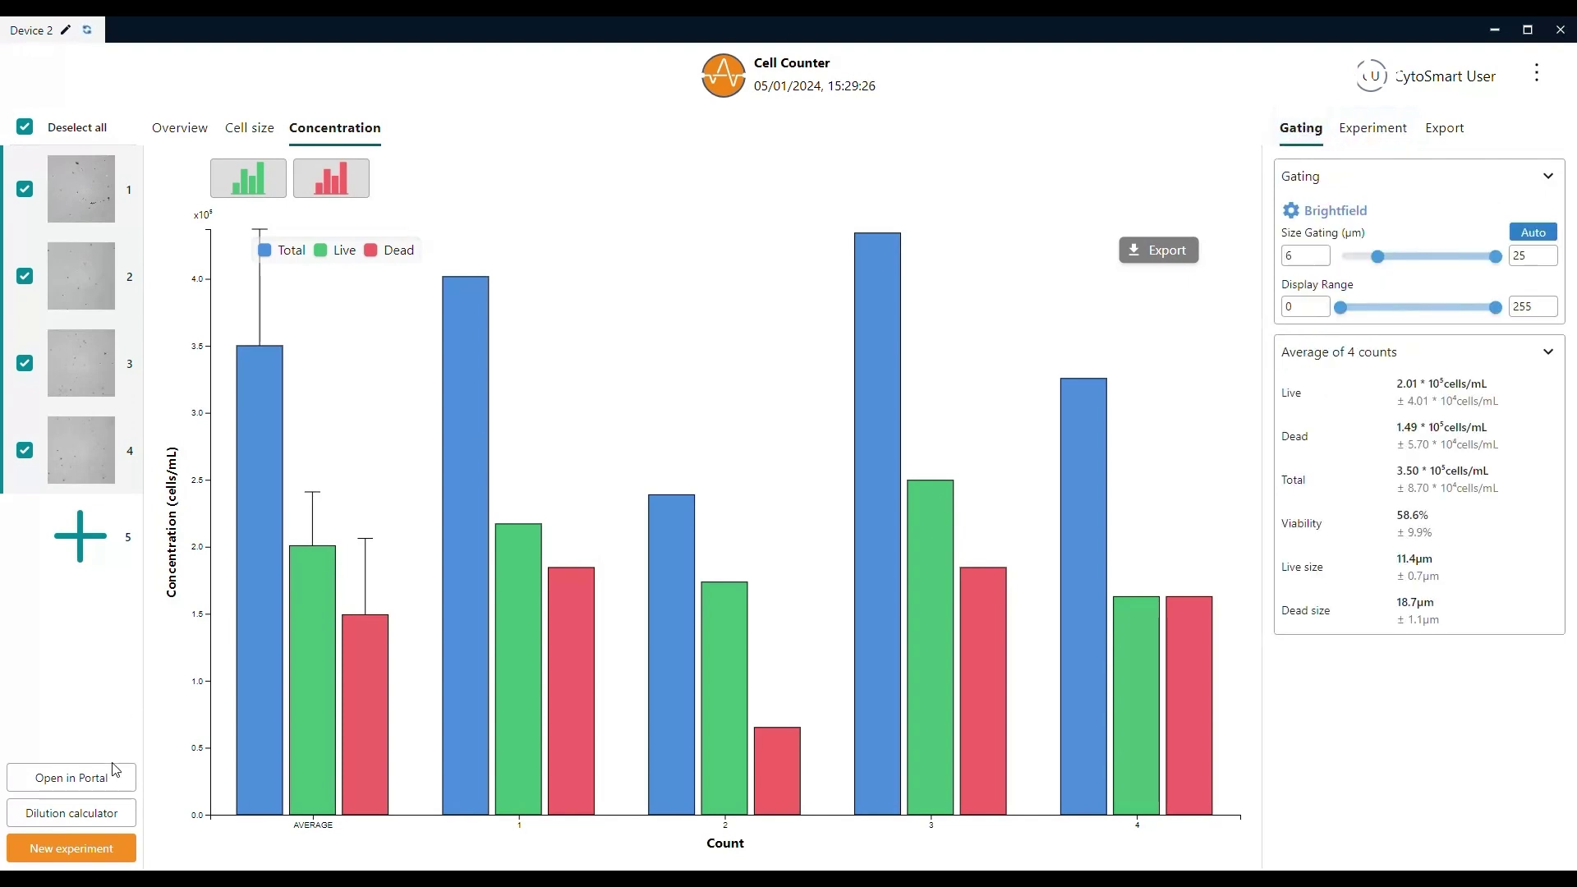
click(80, 814)
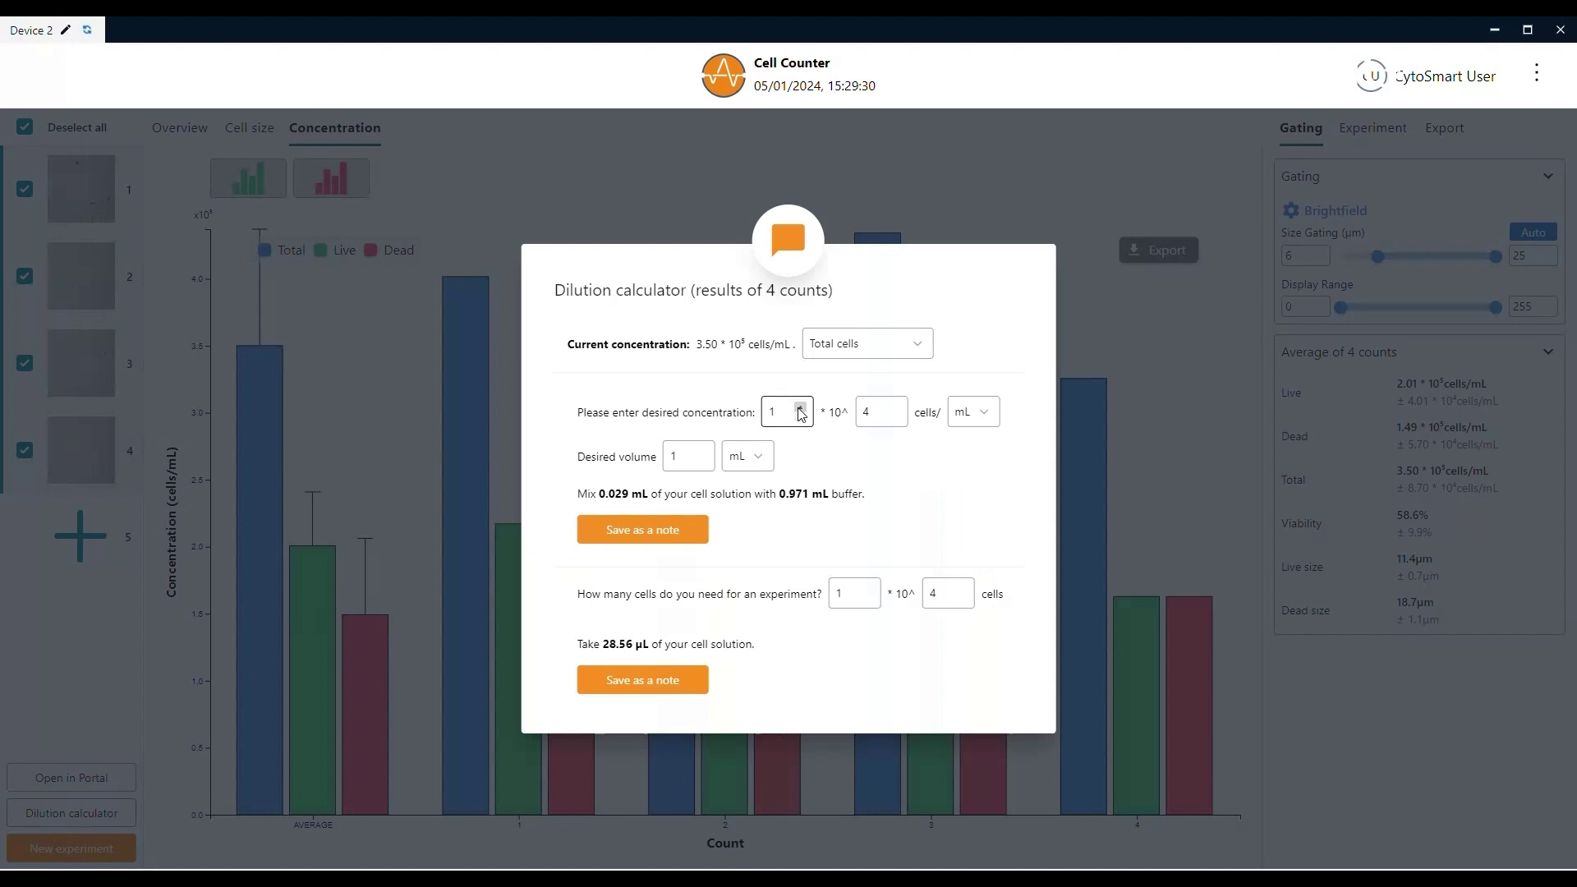
click(914, 355)
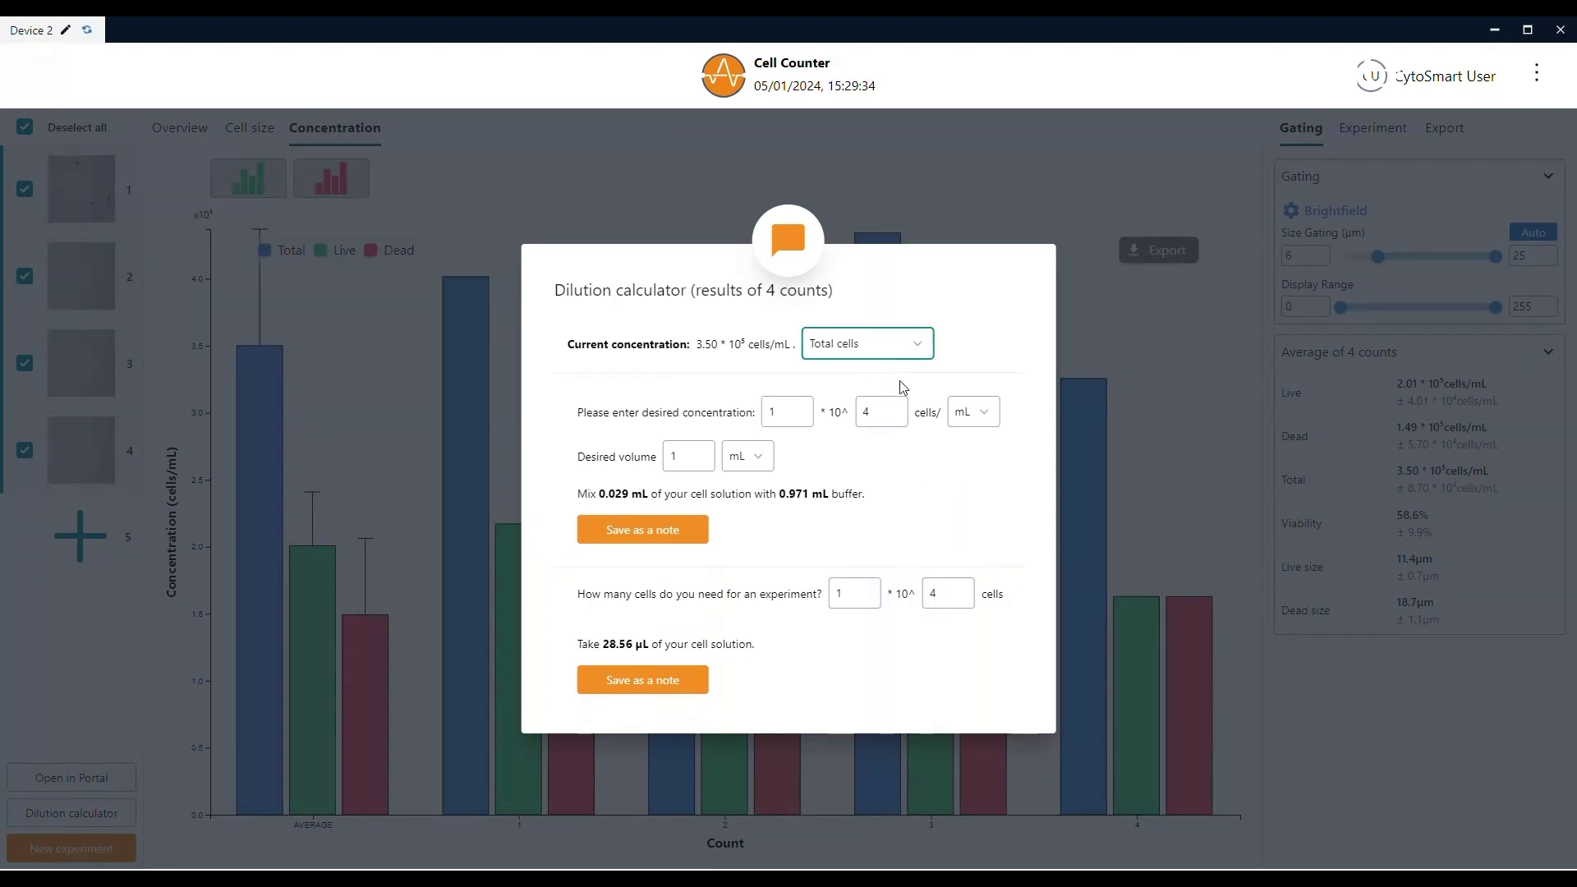
click(904, 386)
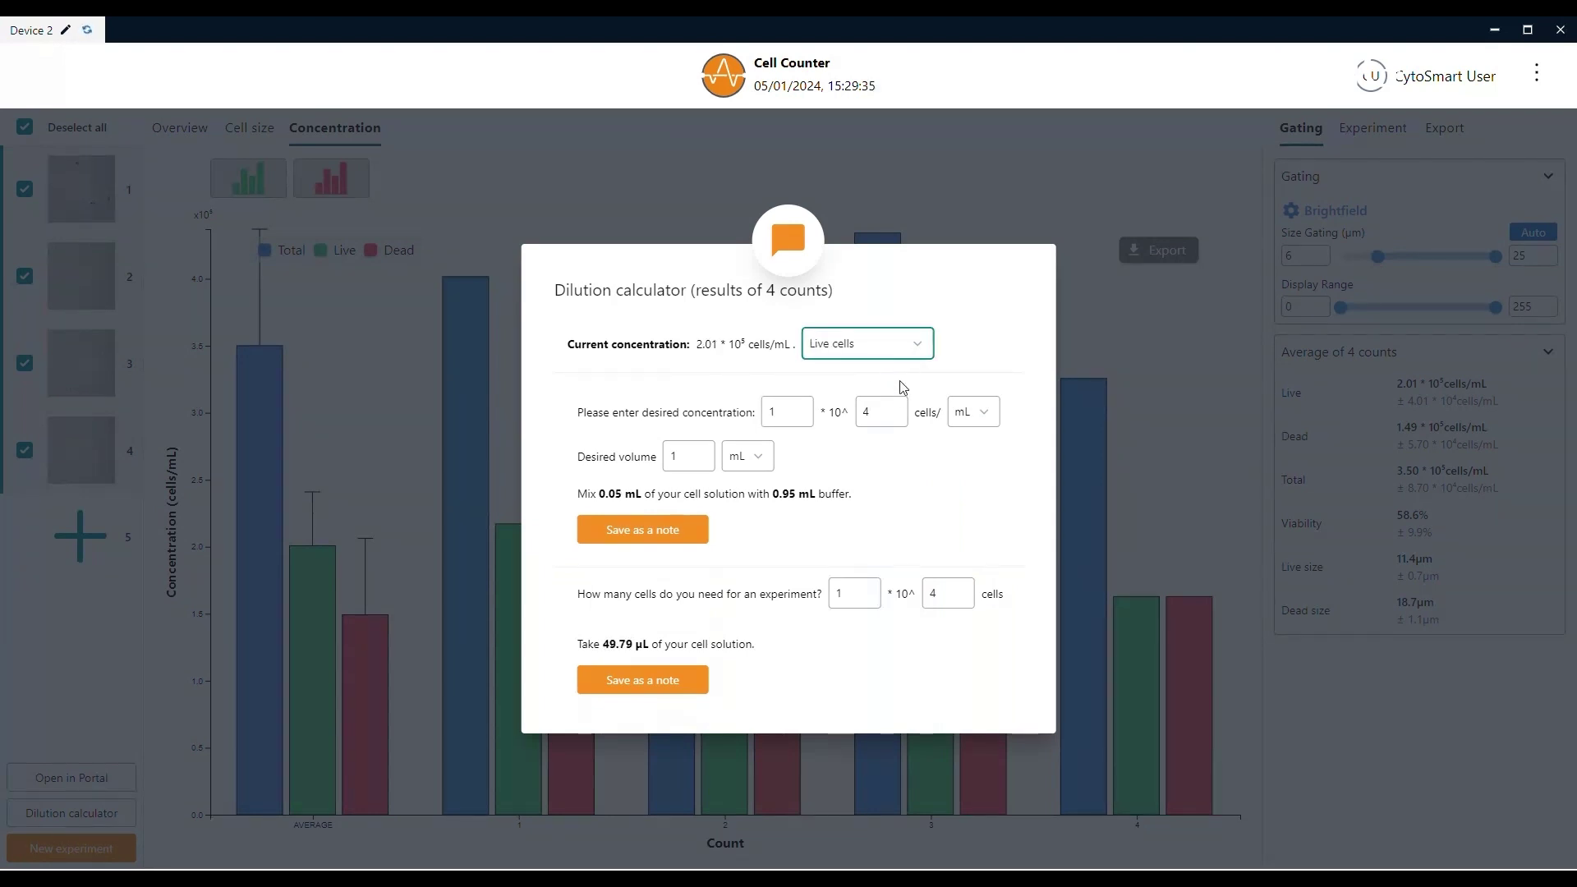
click(802, 408)
click(802, 408)
click(802, 408)
click(802, 408)
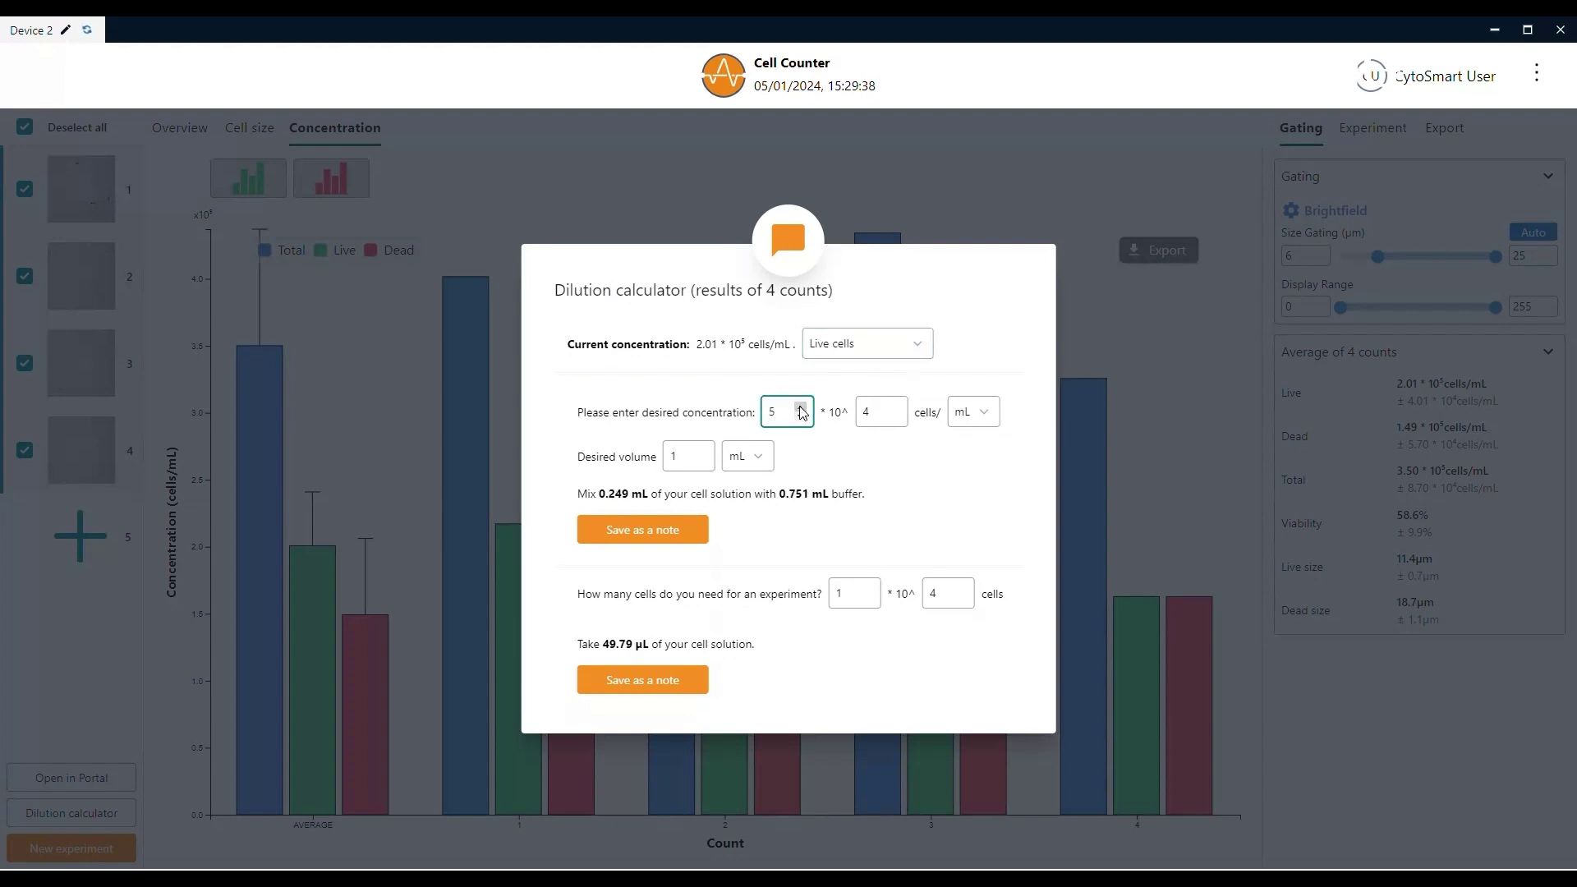
Save the buffer mixing calculation as a note, close the calculator, and check the note in the experiment details
click(670, 539)
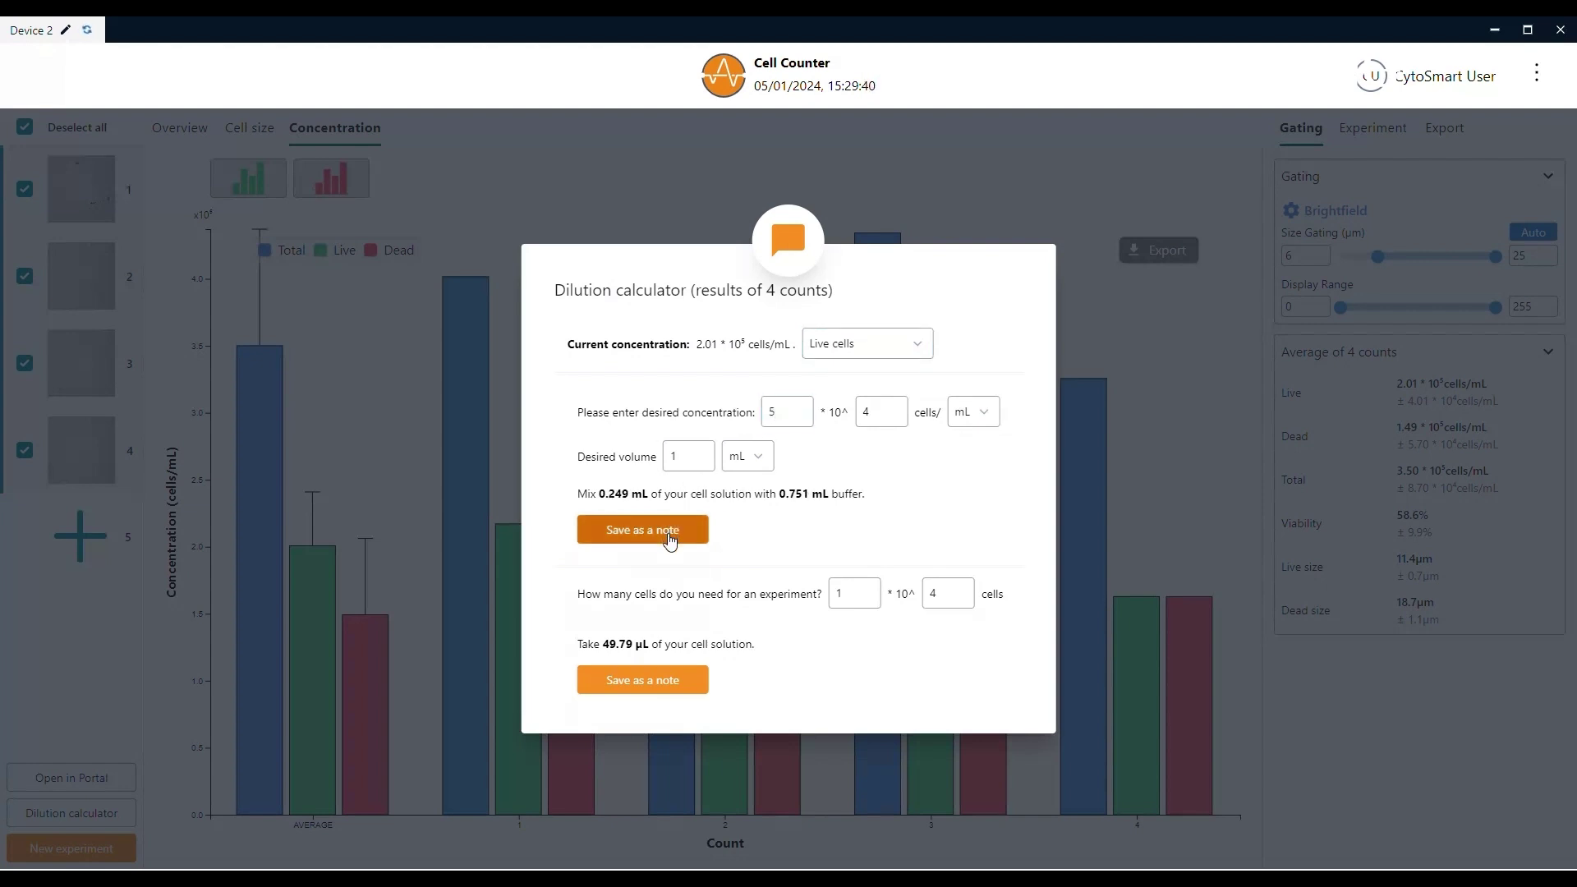
click(1180, 382)
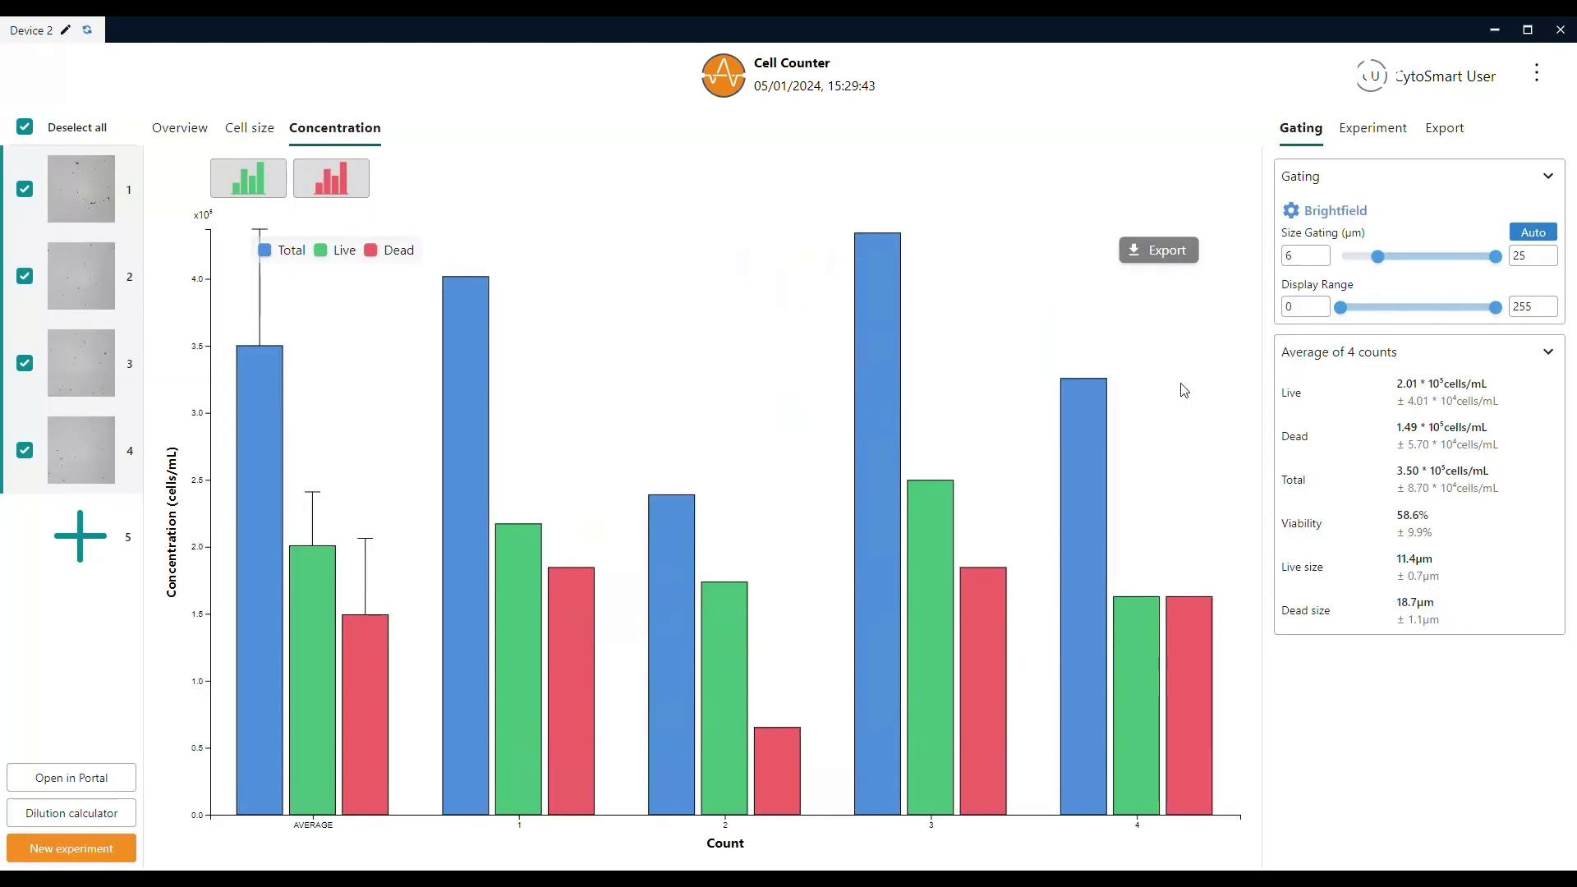
click(1347, 126)
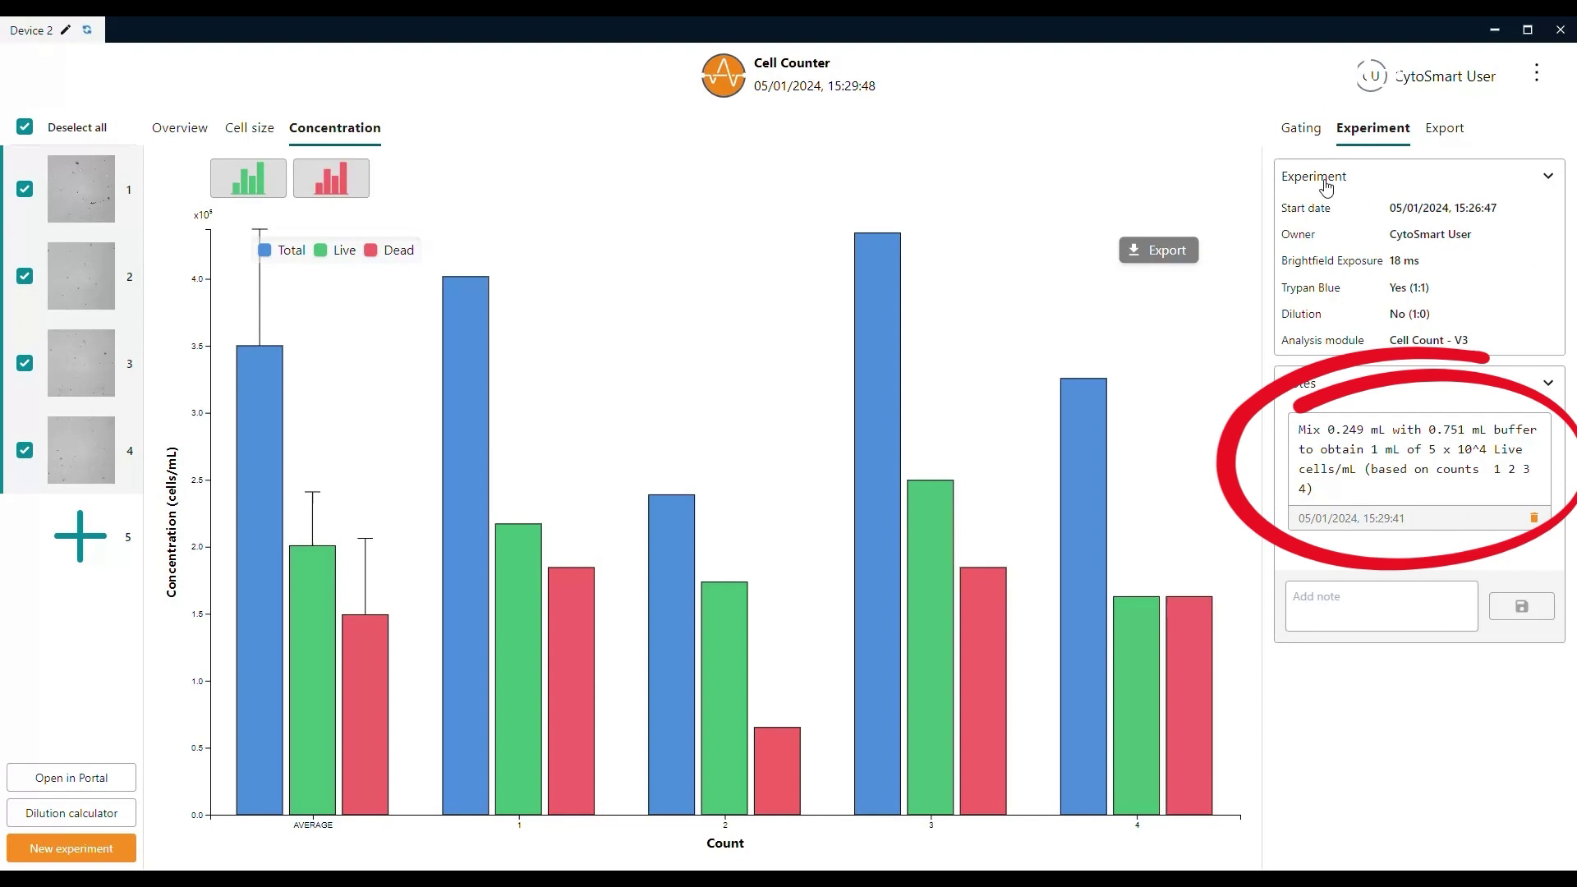
click(1309, 136)
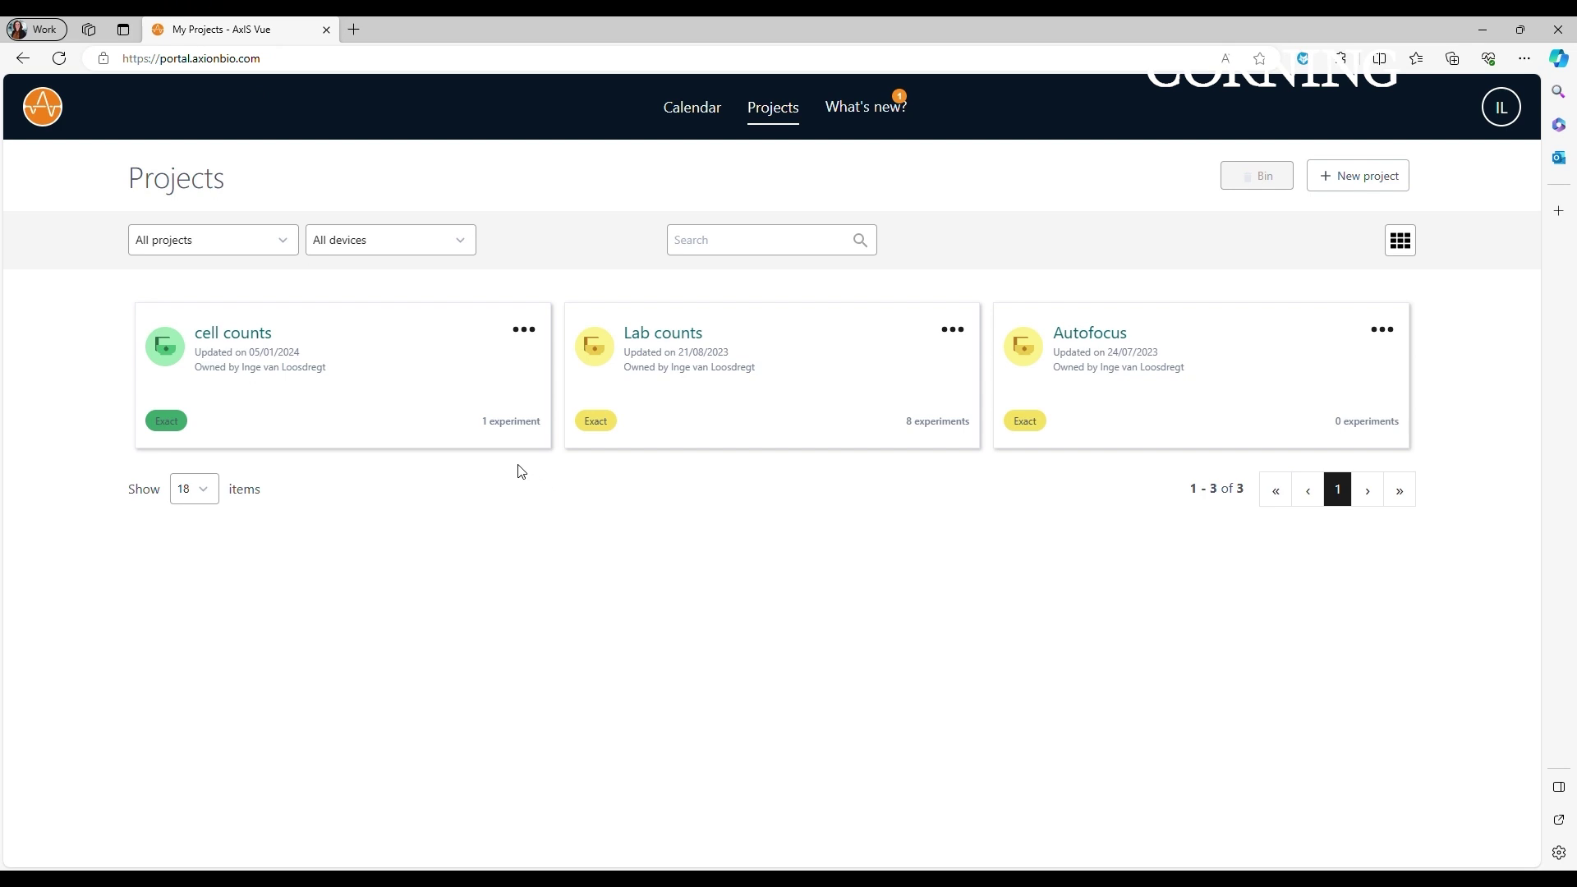
In the Axion portal, open the Hela experiment from the cell counts project and view the images of counts 2 and 3
click(357, 329)
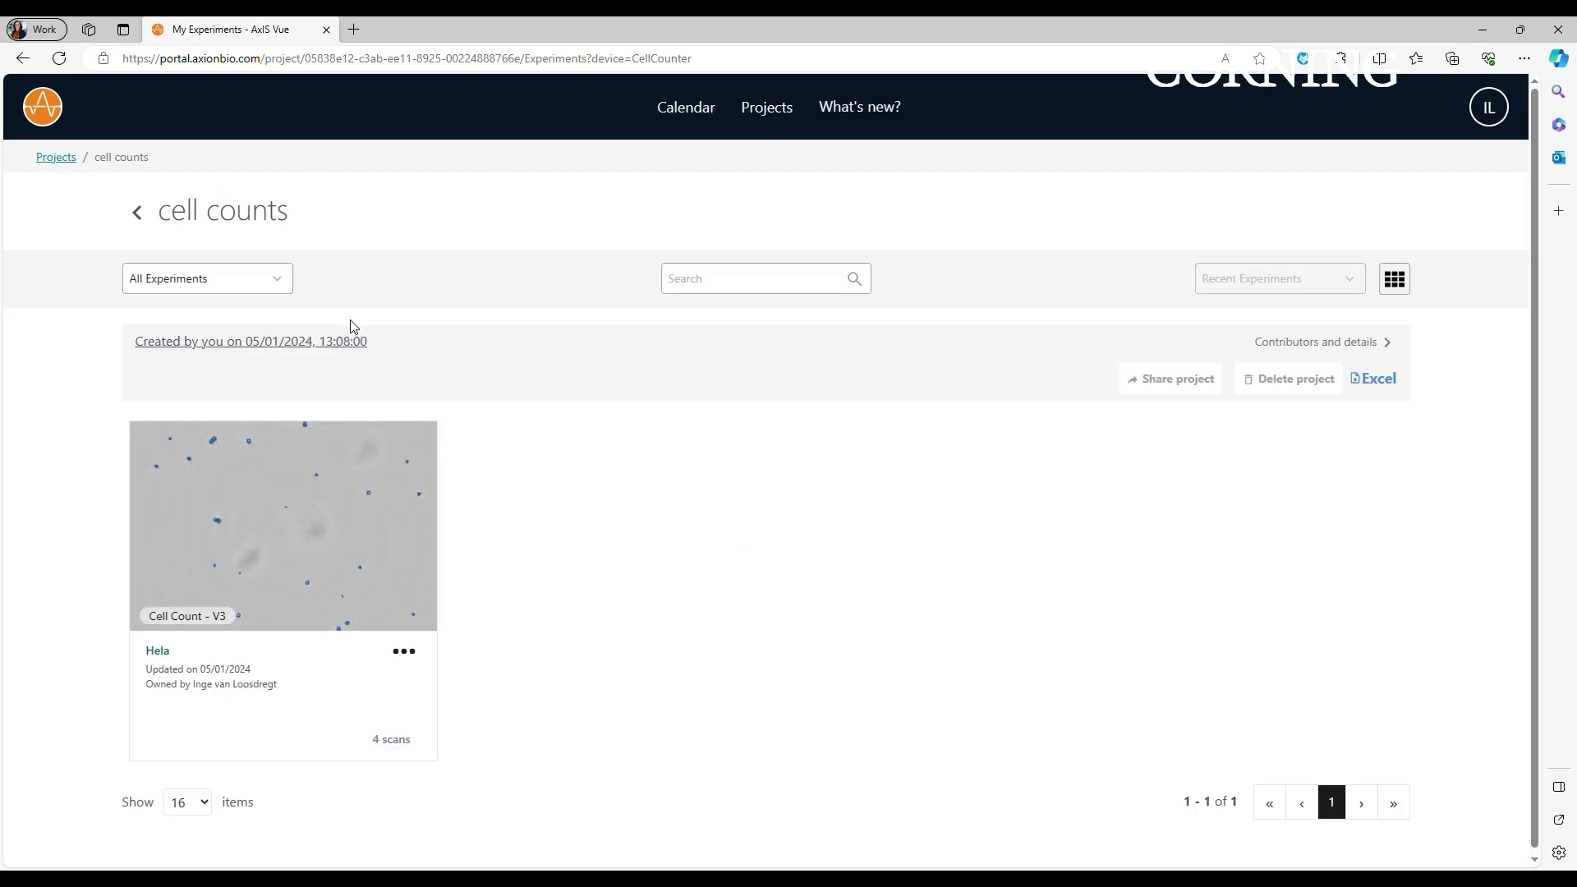
click(298, 491)
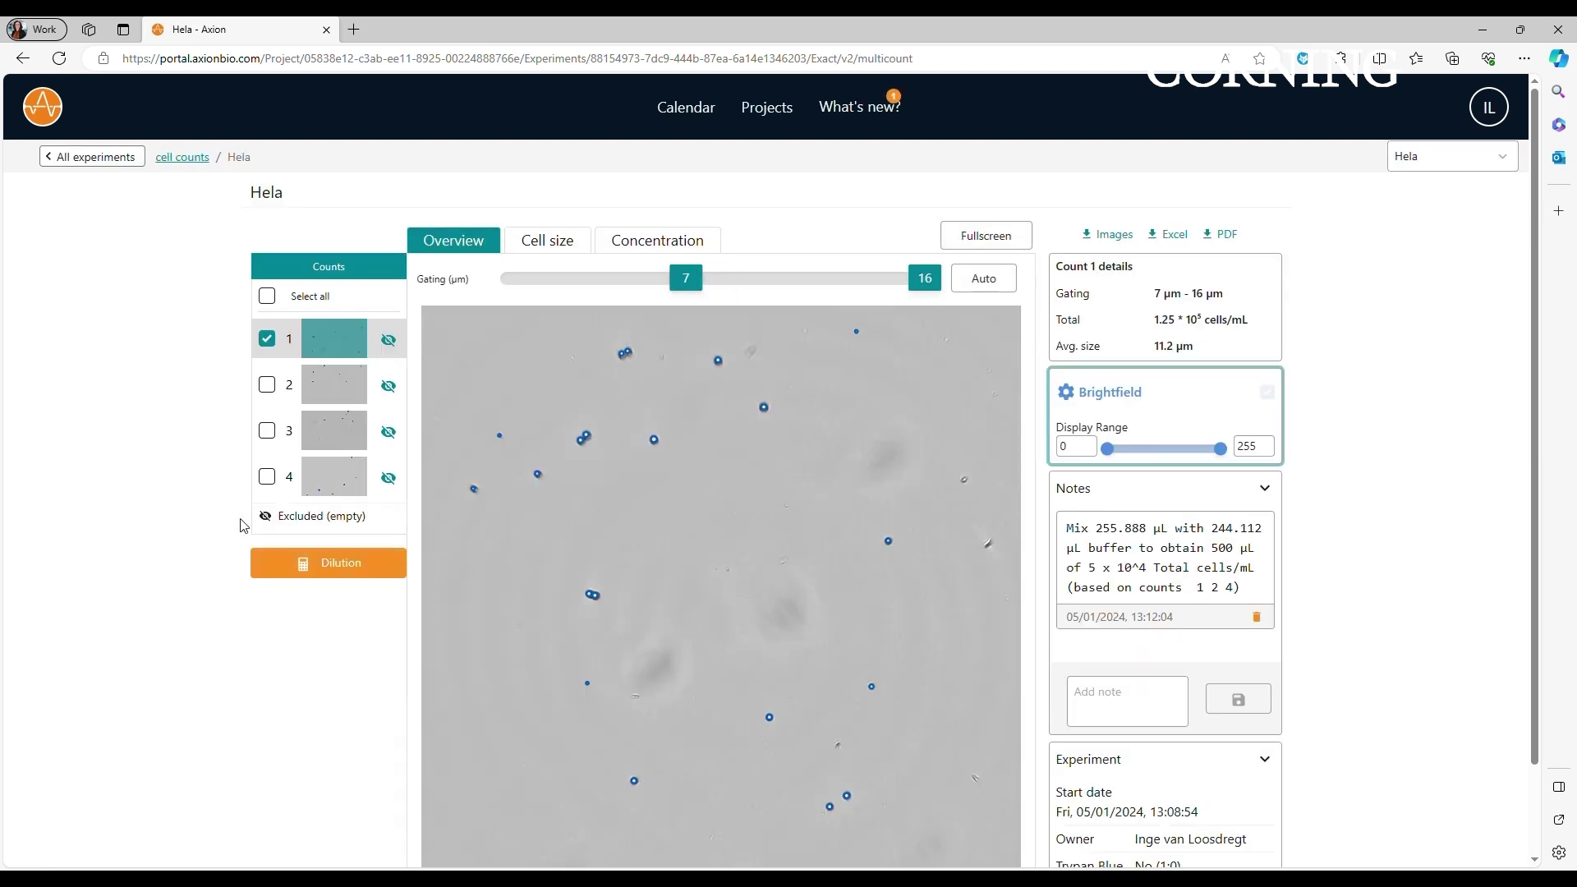
click(335, 396)
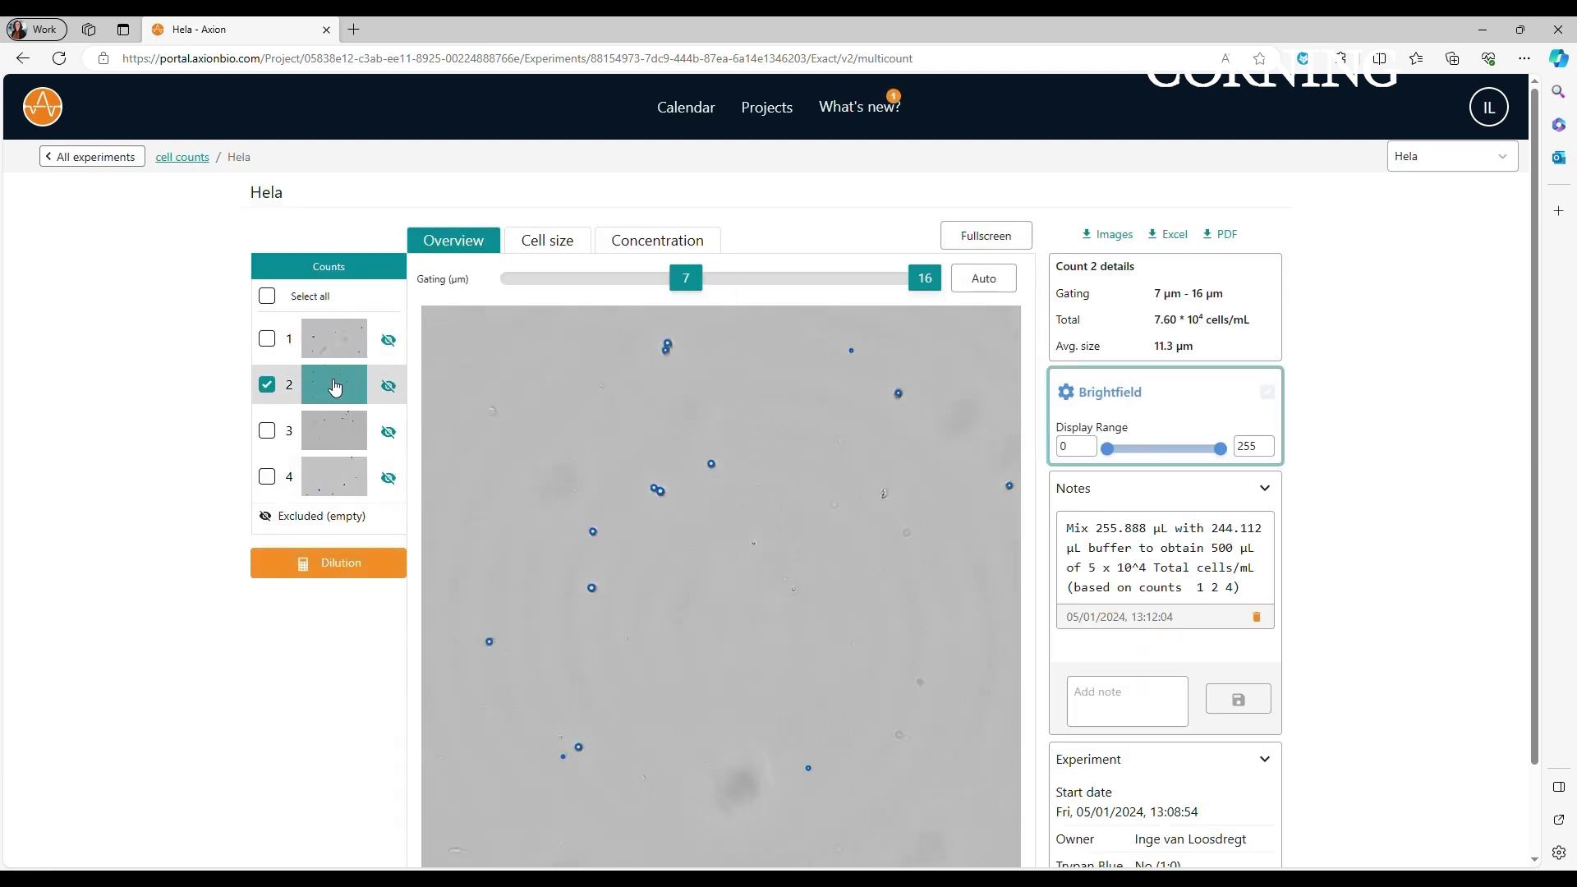
click(335, 436)
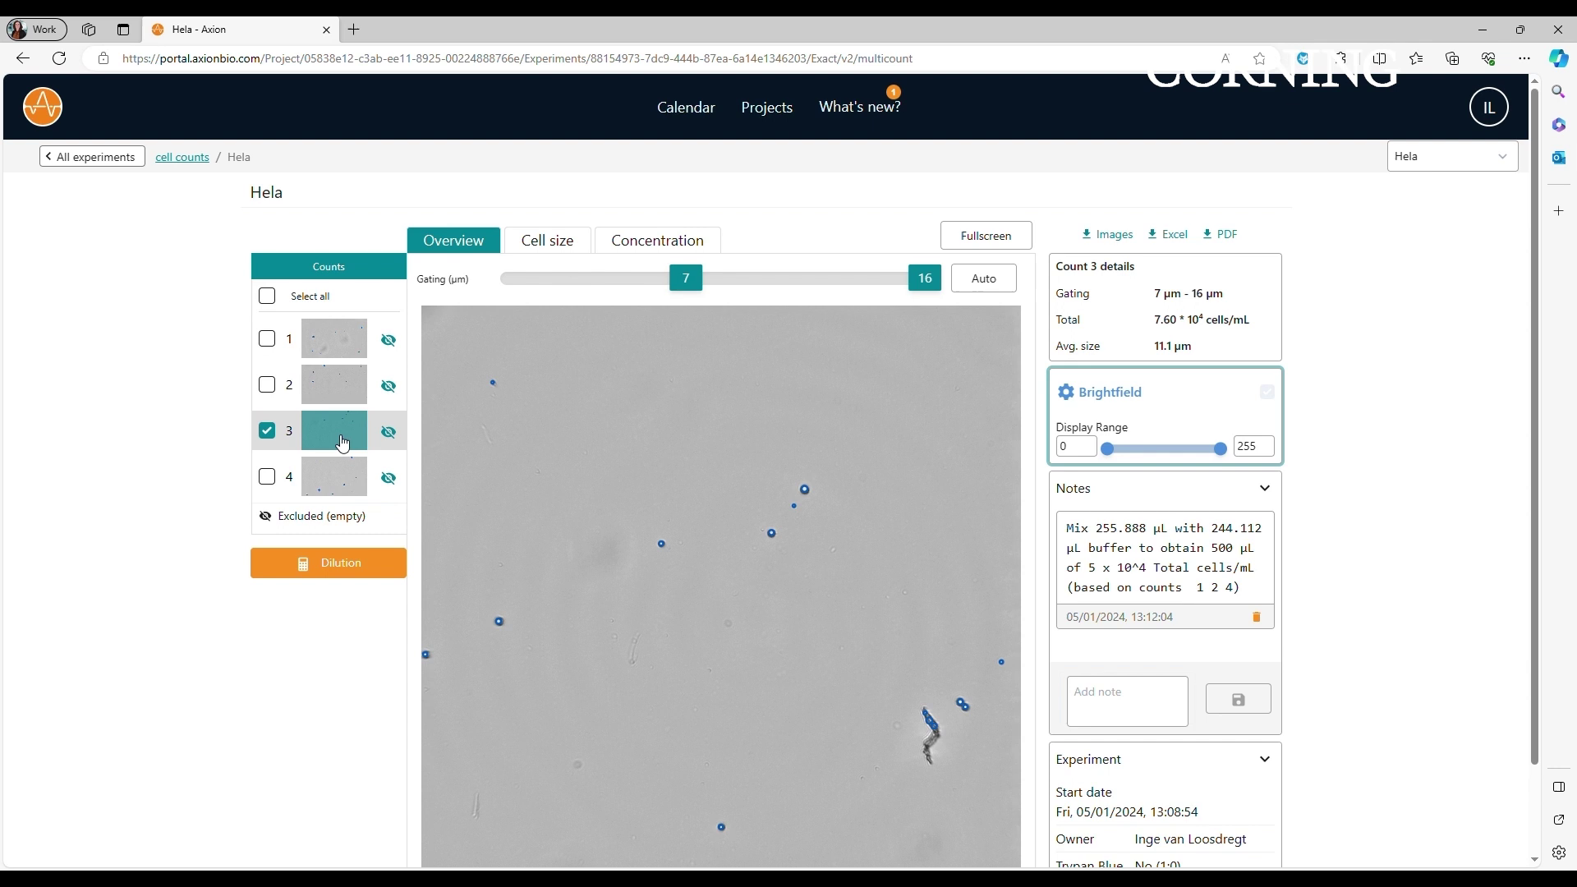
Exclude count 3 from the Hela results, select all remaining counts to average them, and view their cell size results
click(390, 433)
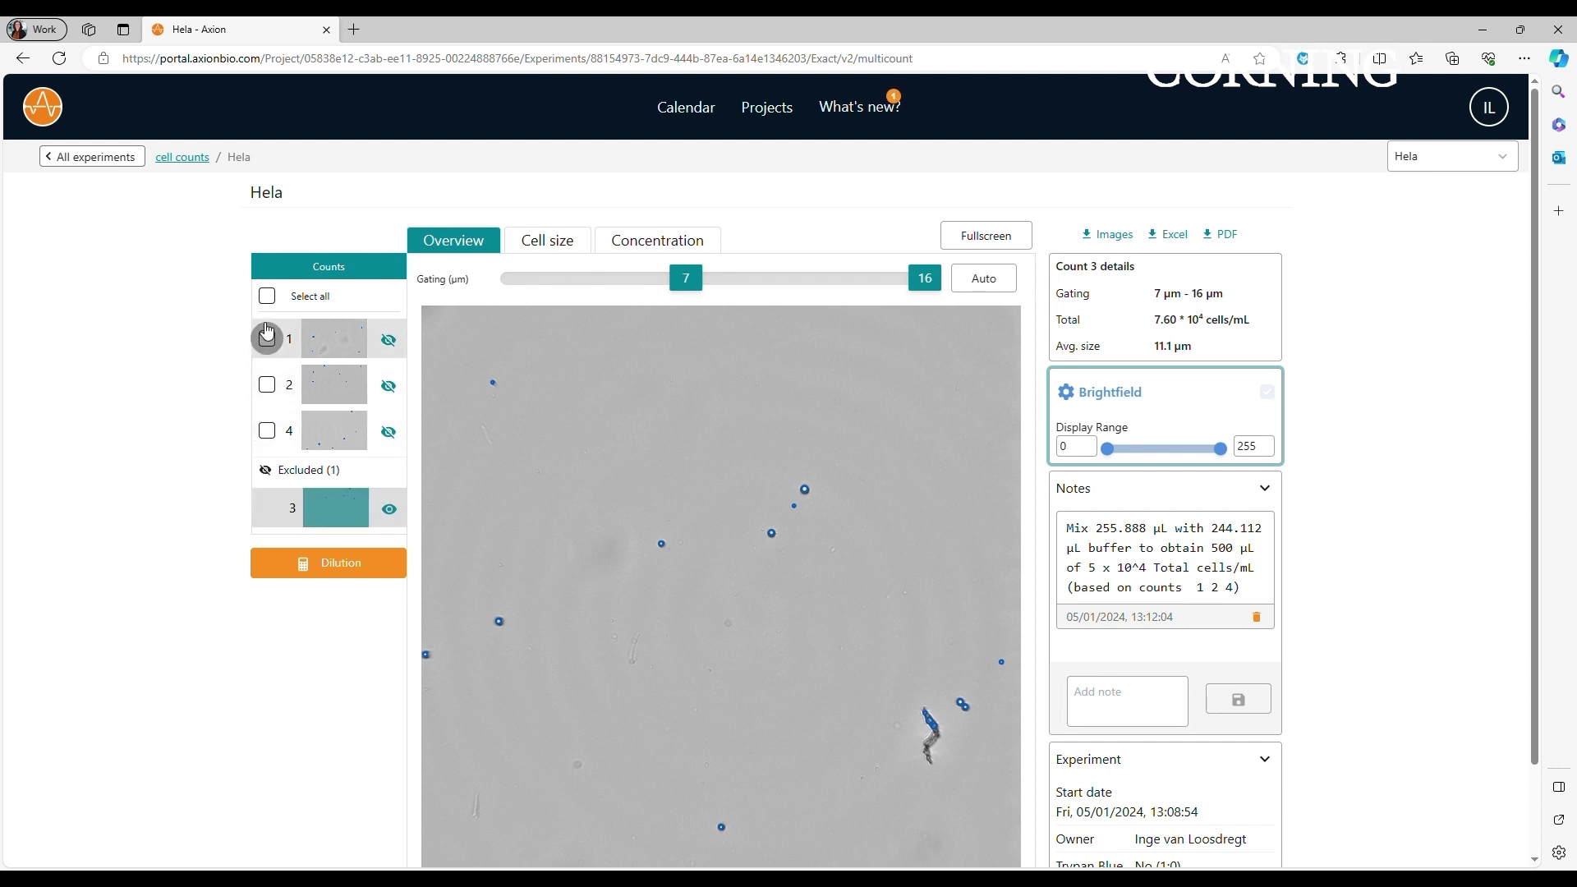
click(268, 296)
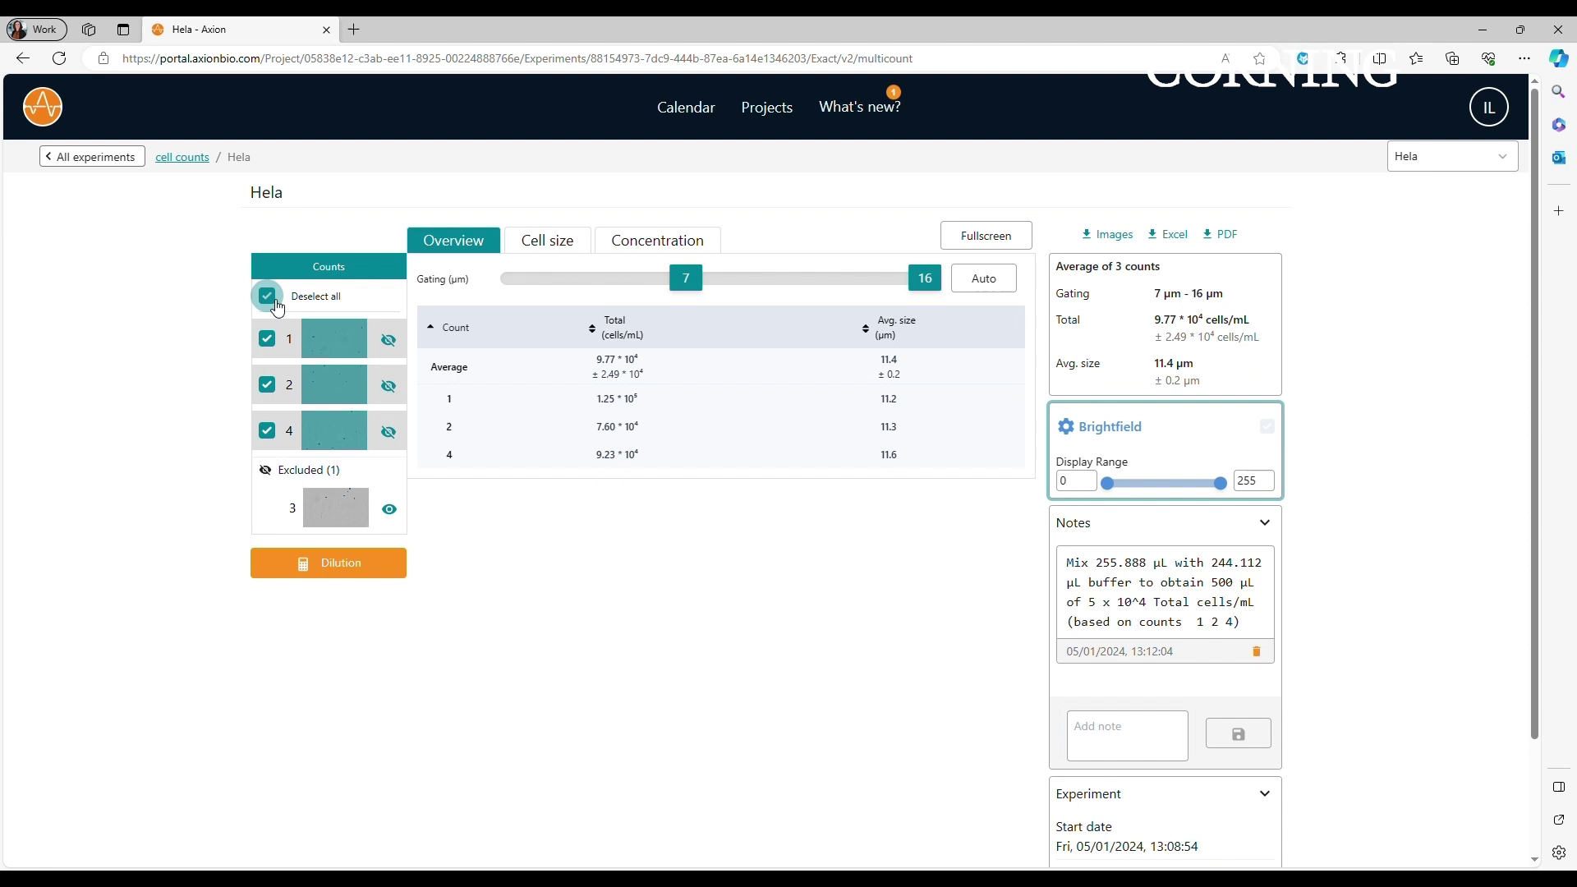
click(548, 247)
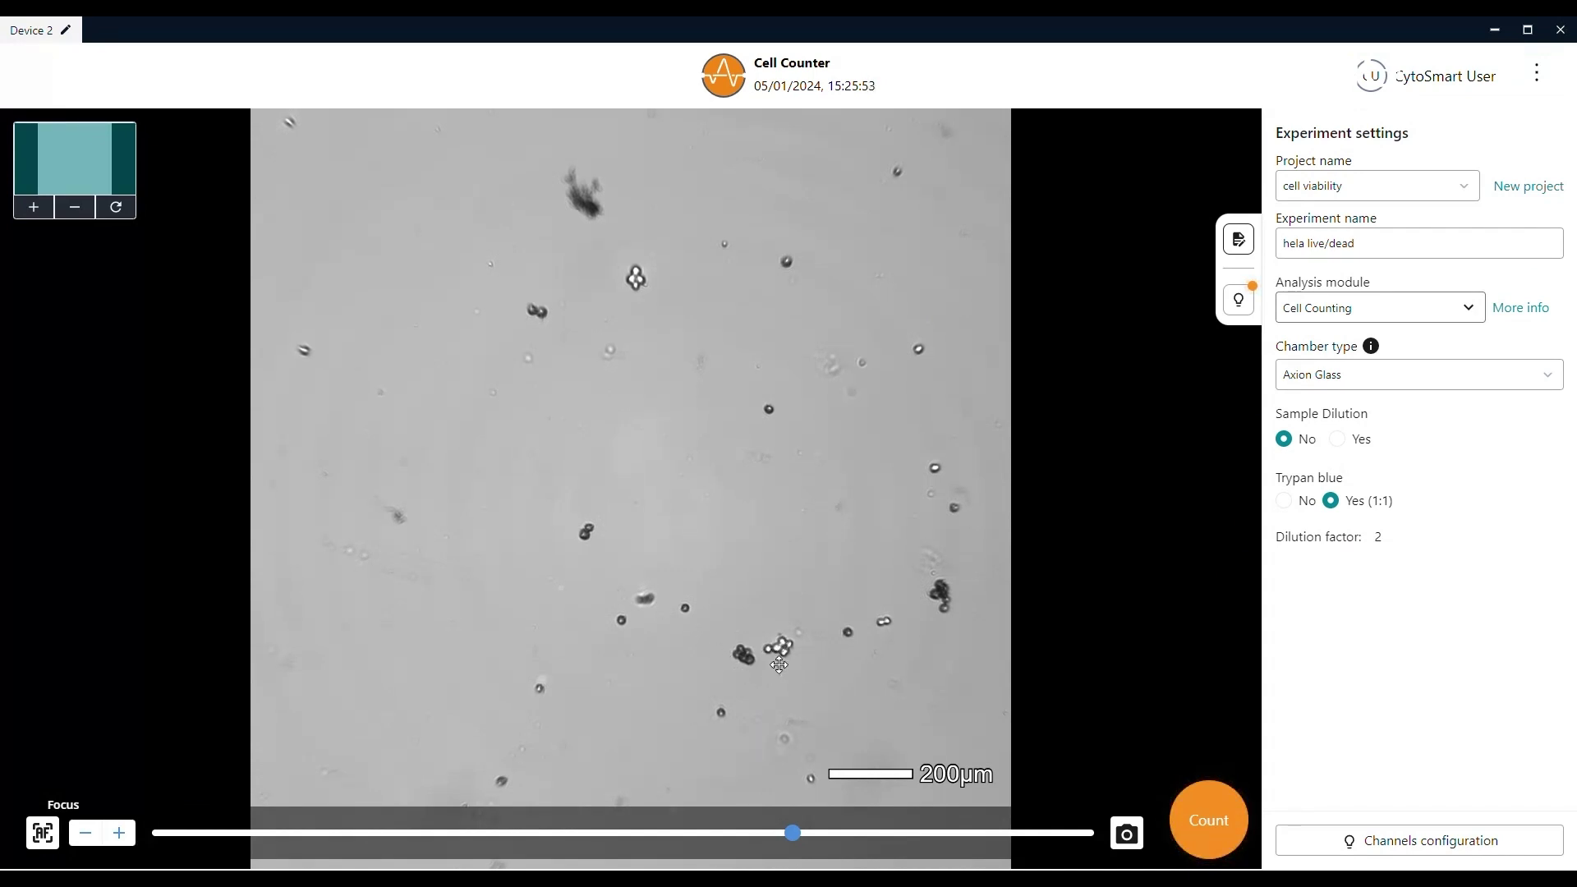
Raise the focus of the live Cell Counter image, inspect the cell clusters up close, and reset the view
click(119, 833)
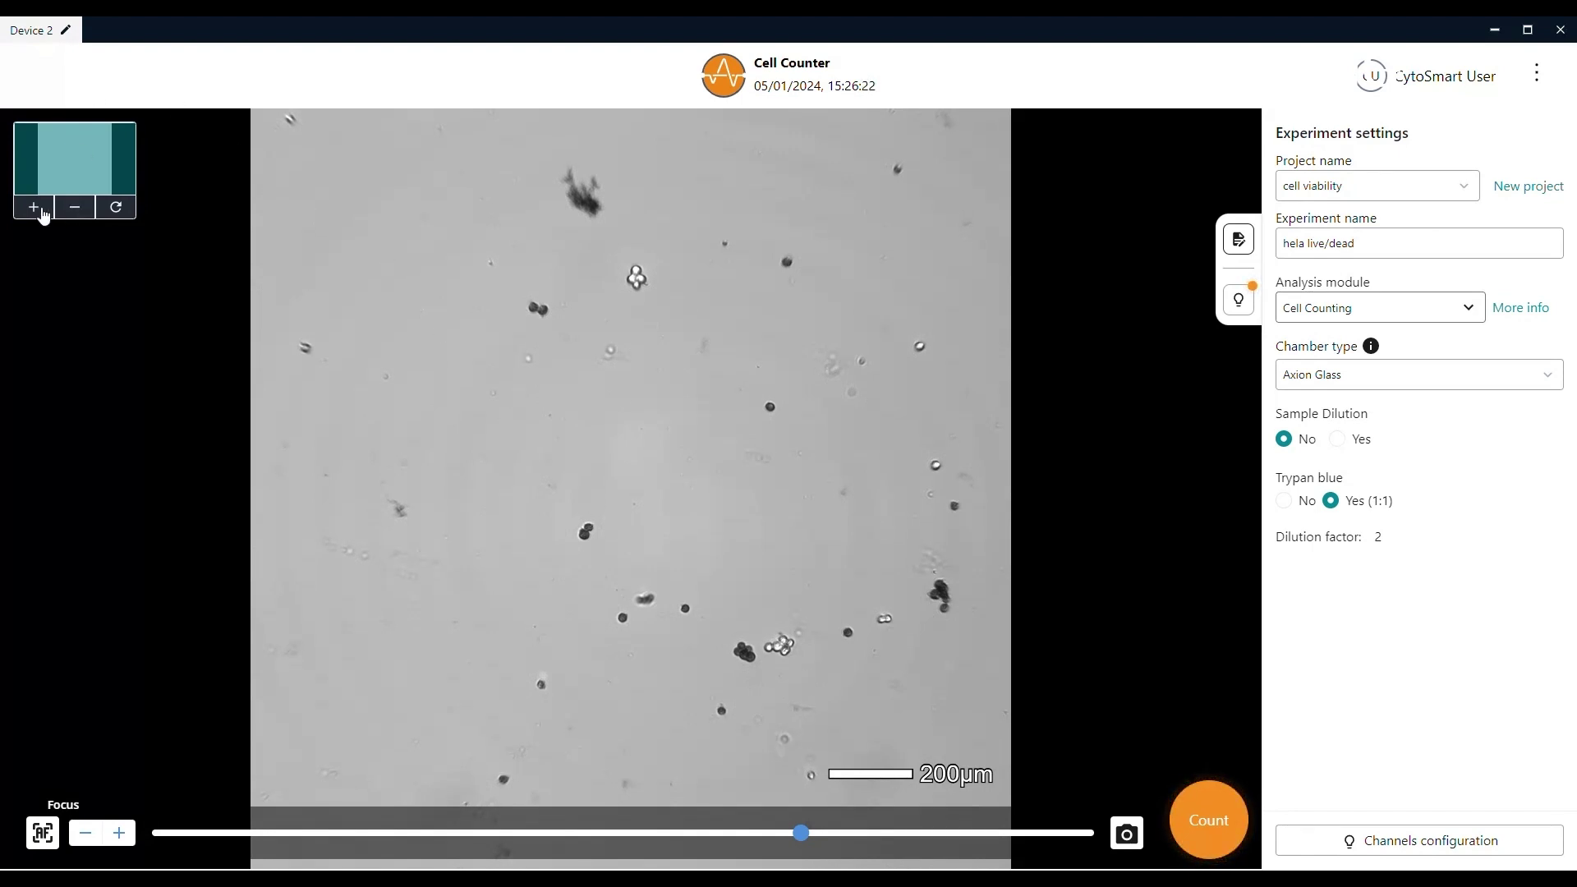
click(38, 208)
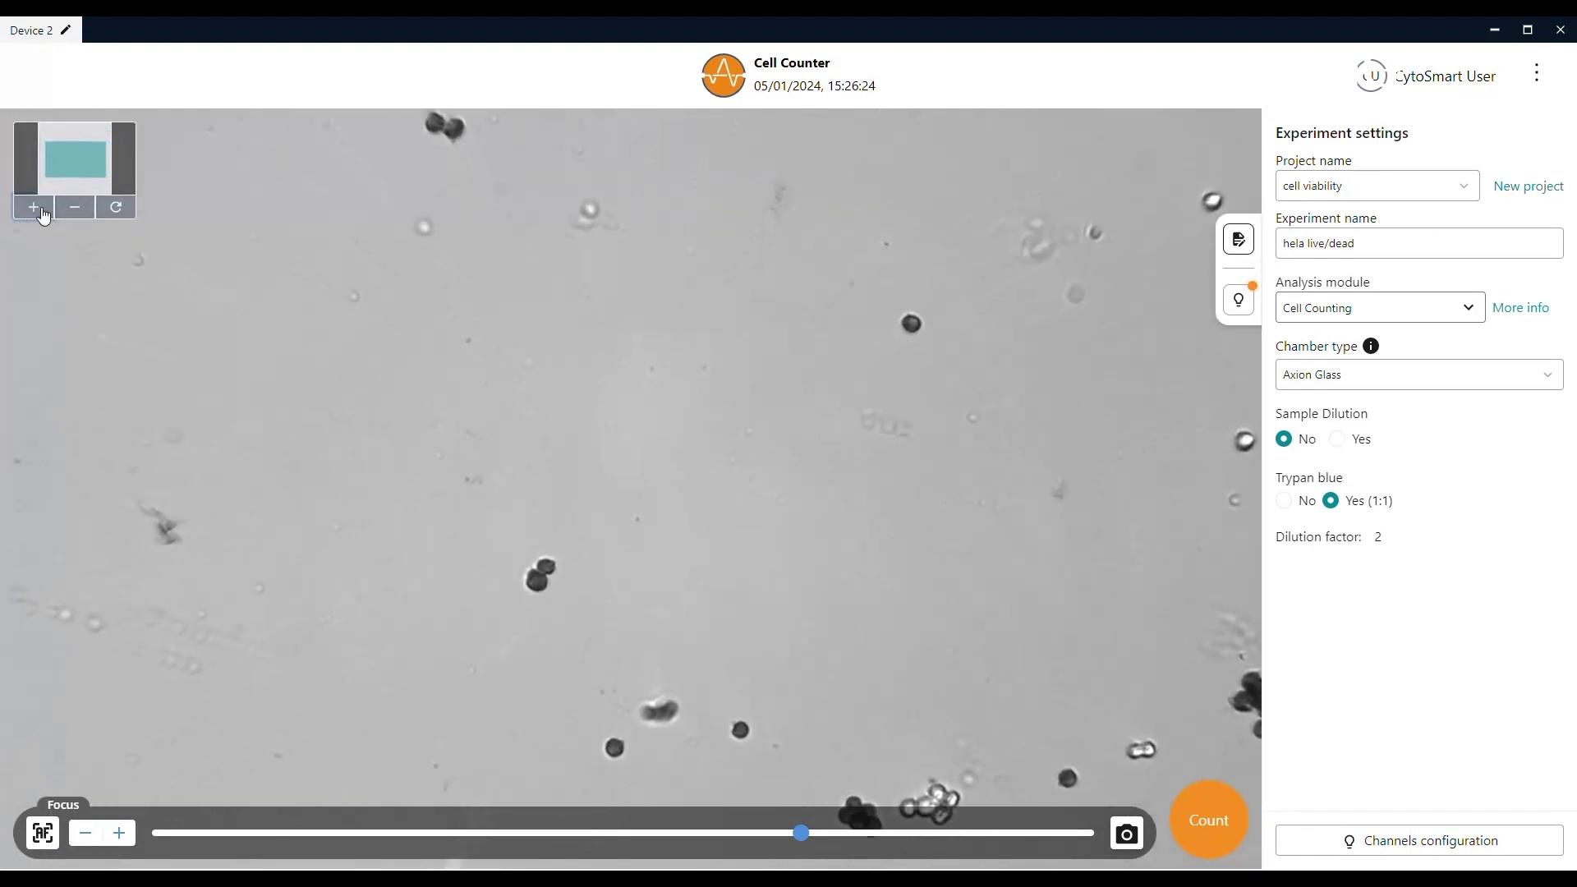
click(43, 215)
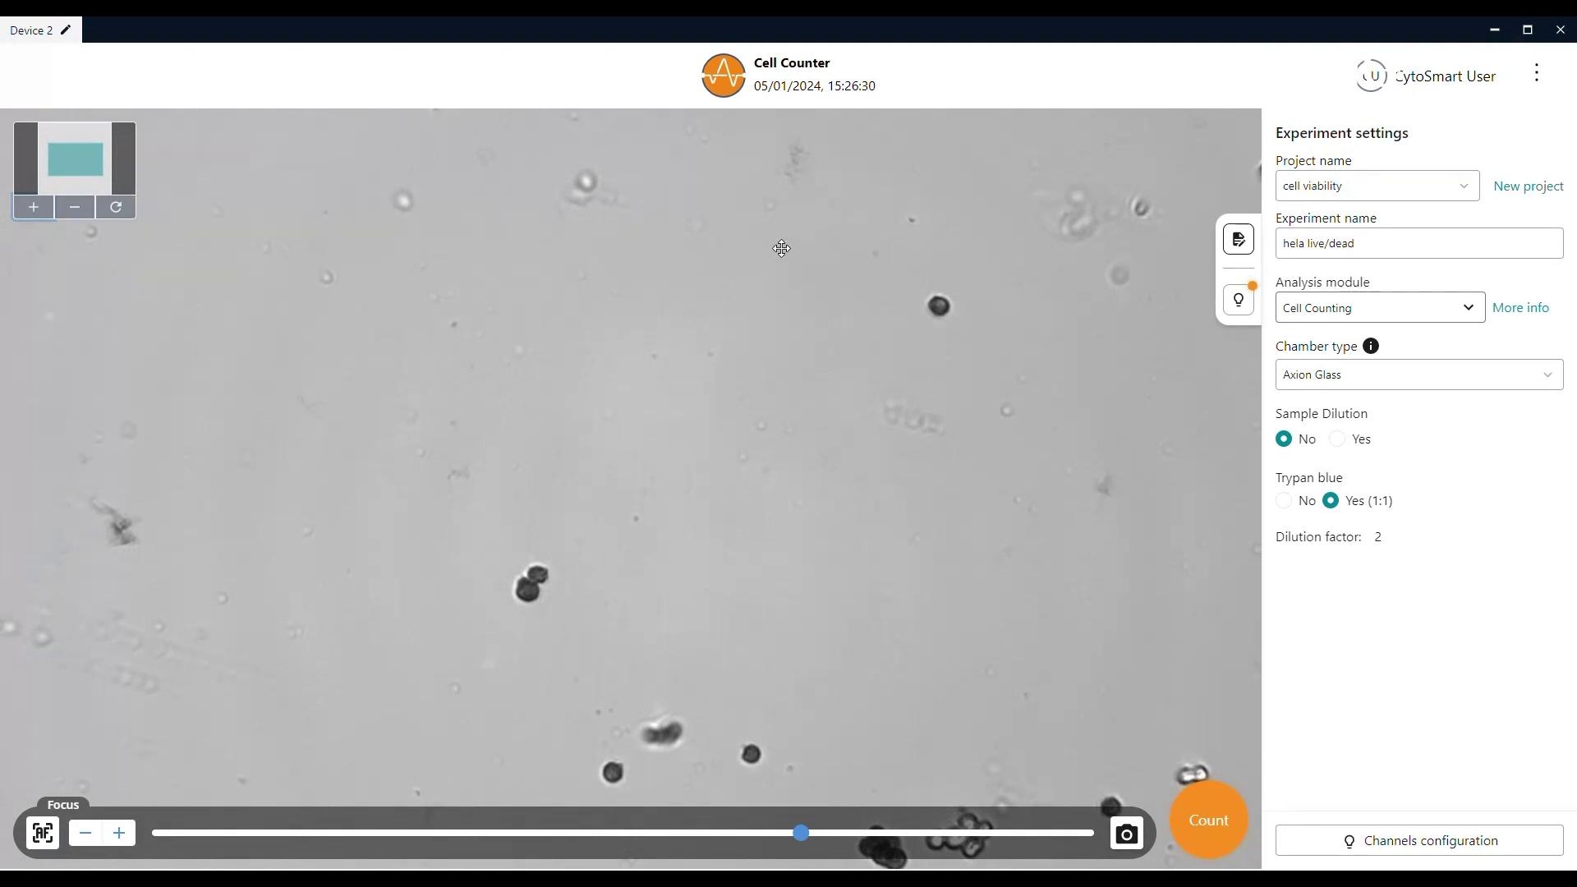
drag(780, 249, 805, 522)
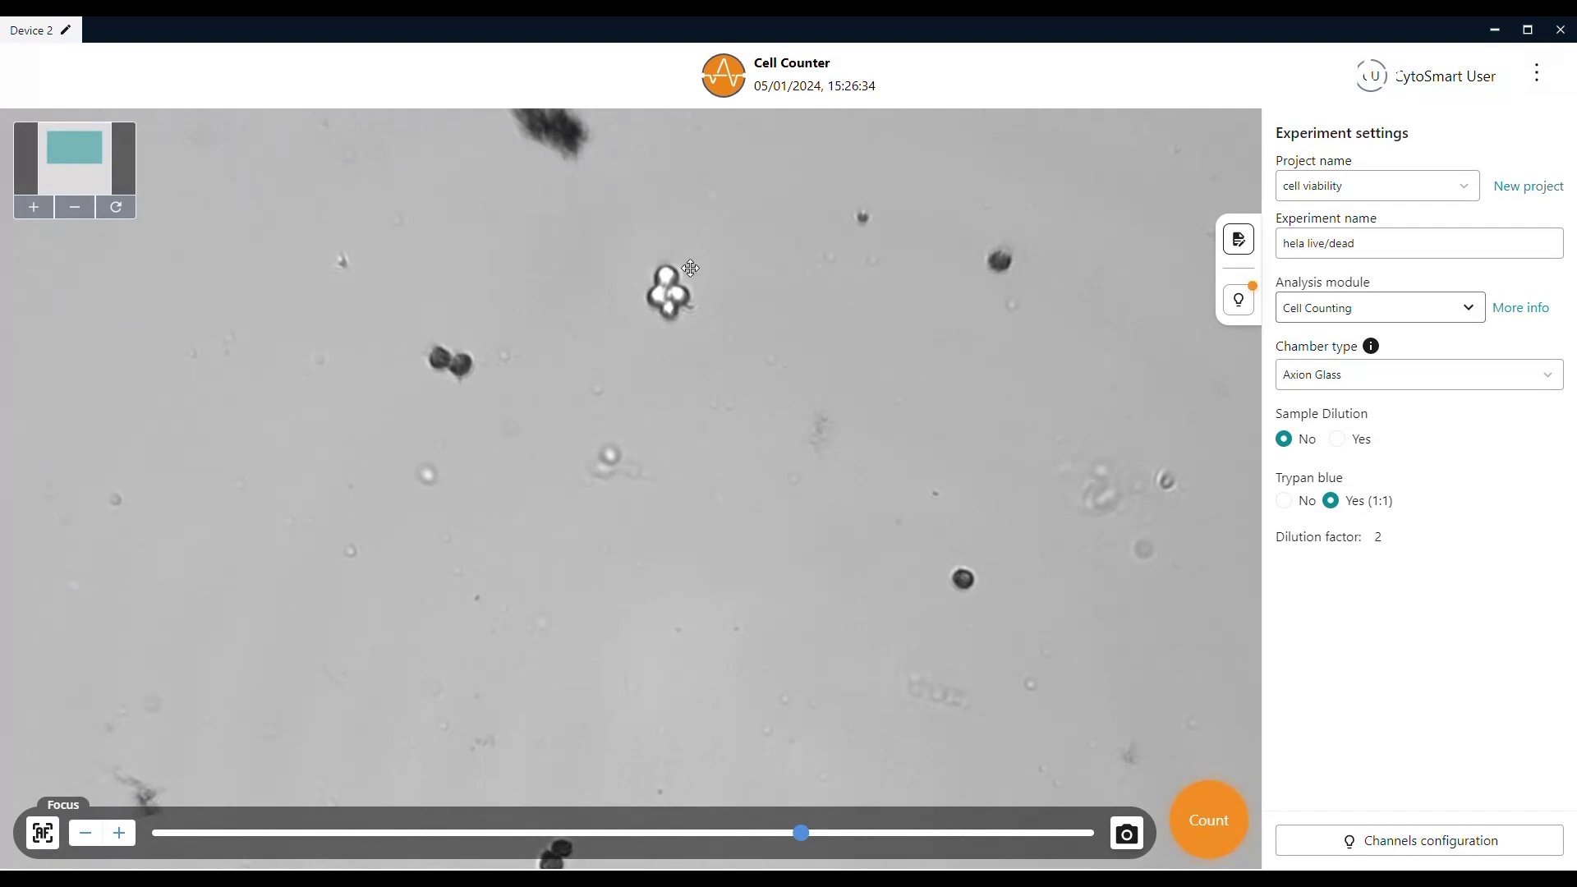
drag(573, 258, 665, 476)
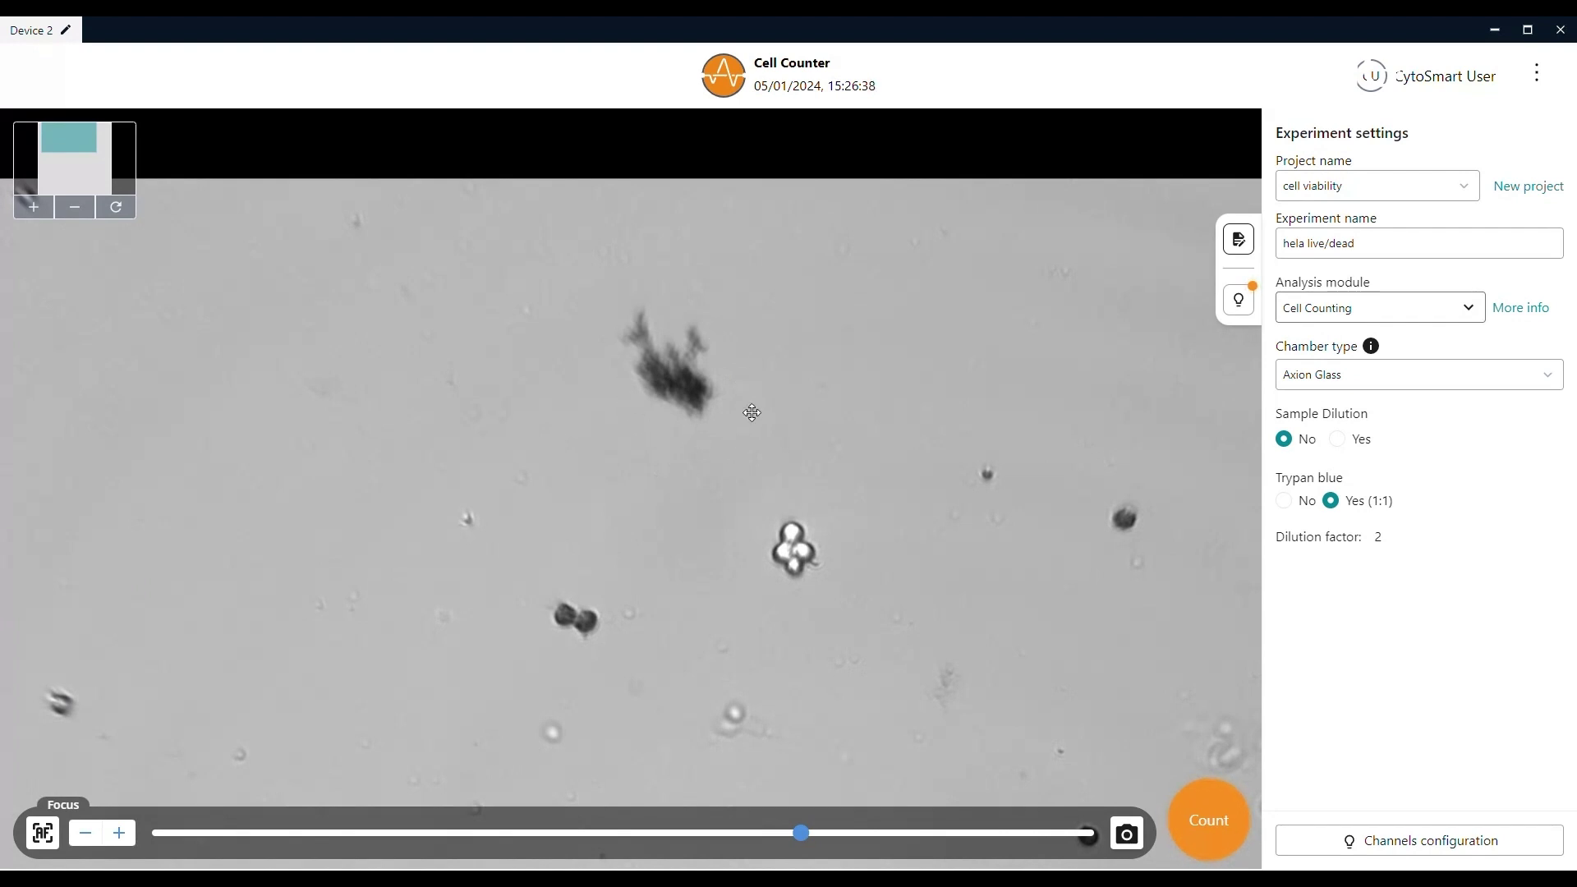
click(133, 216)
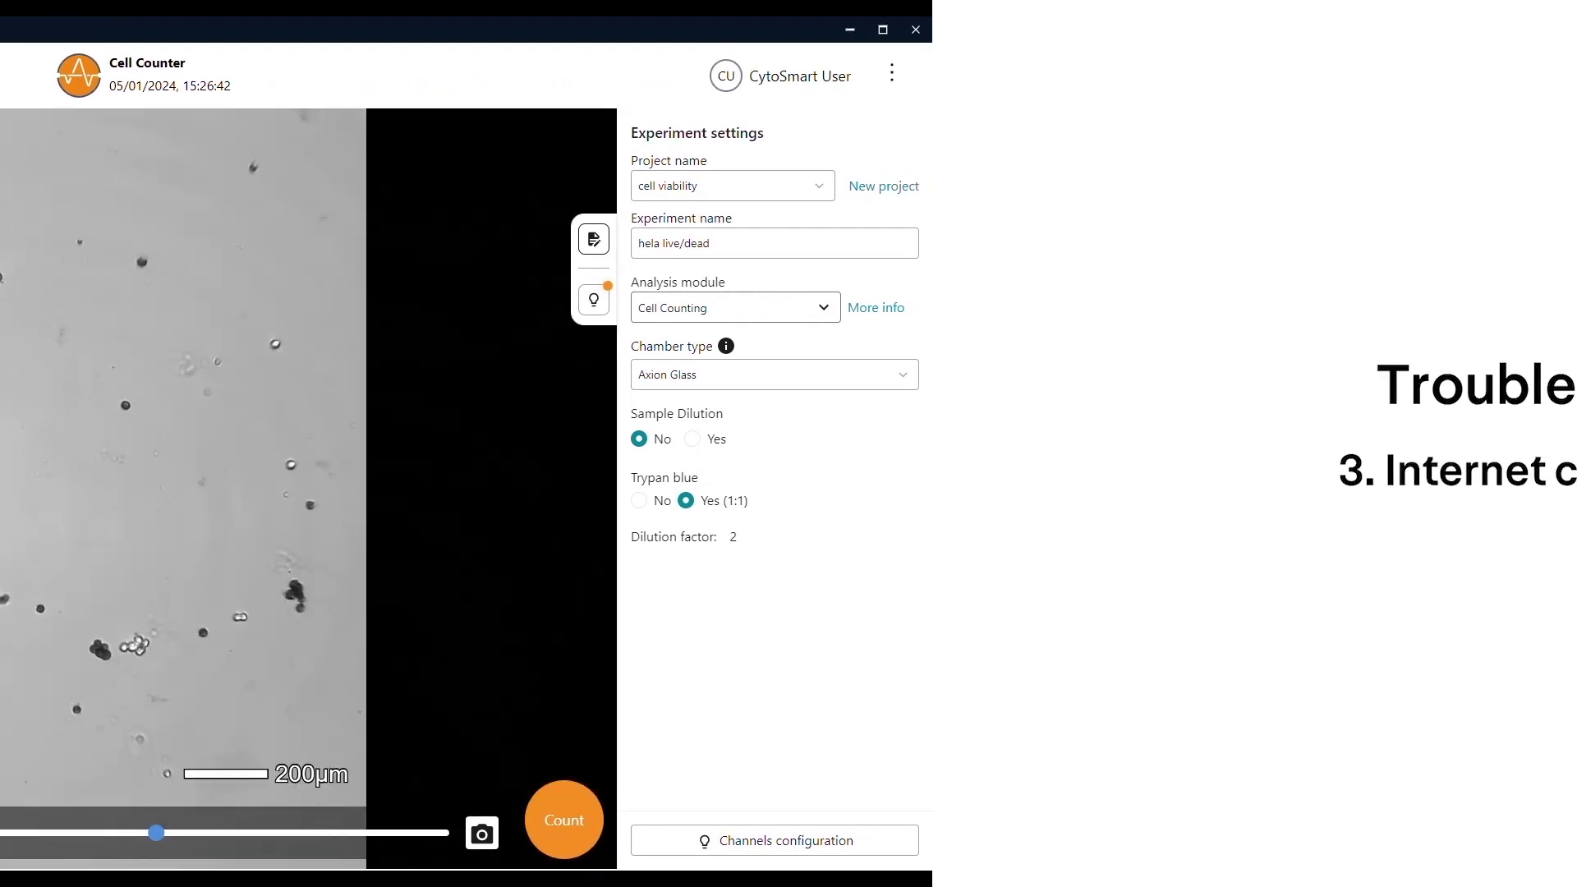